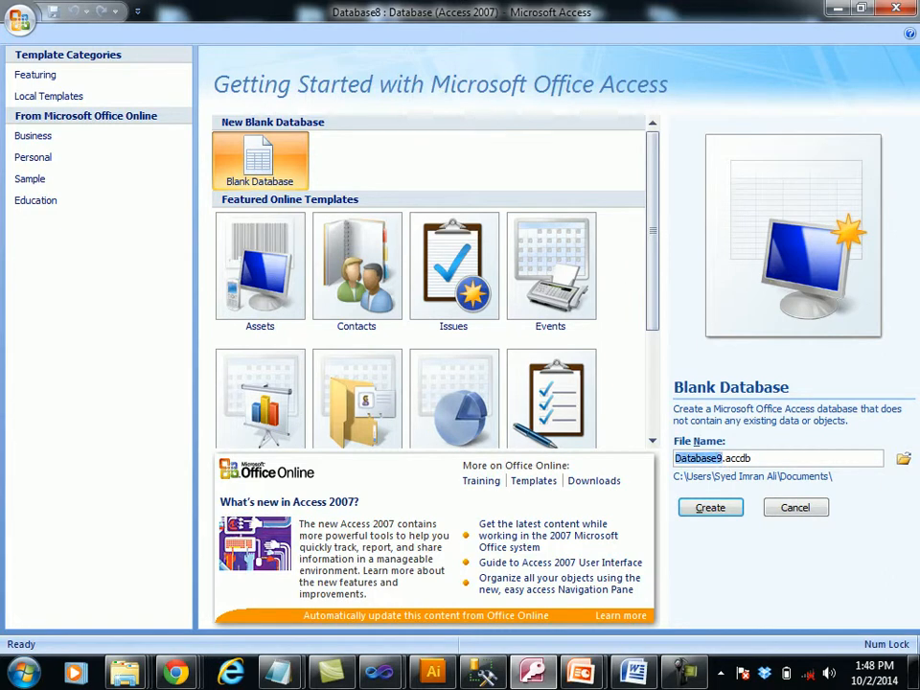
# Create a blank database named IDB.accdb
pyautogui.write('IB')
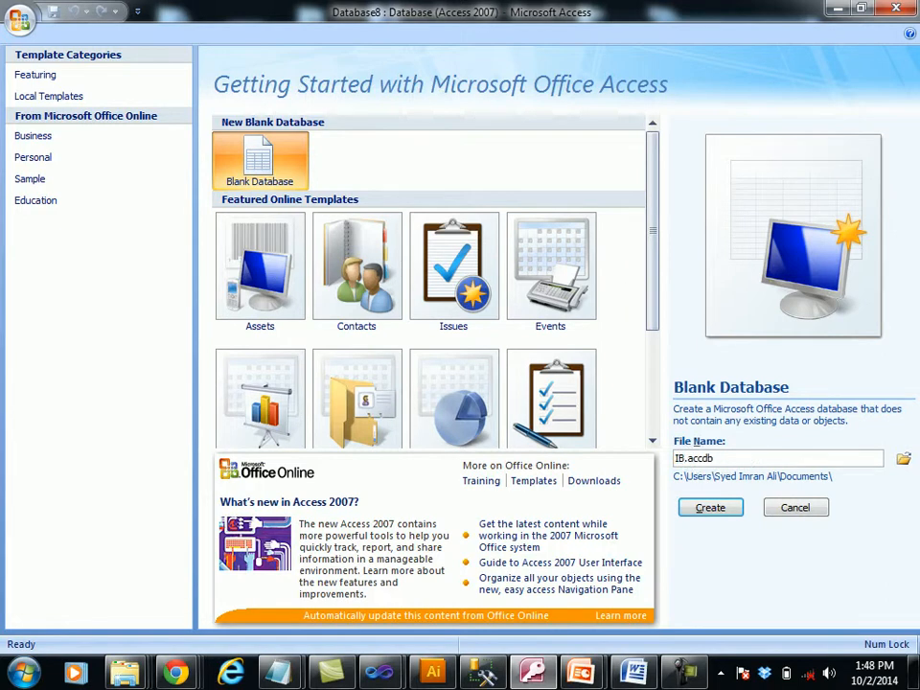
pyautogui.press('BackSpace')
pyautogui.write('DB')
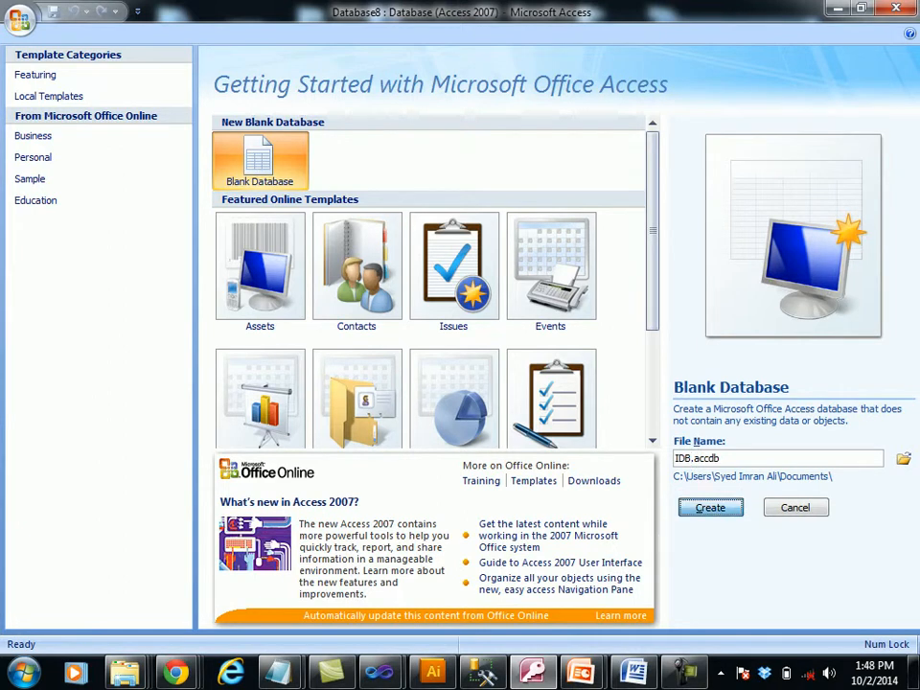
pyautogui.press('Return')
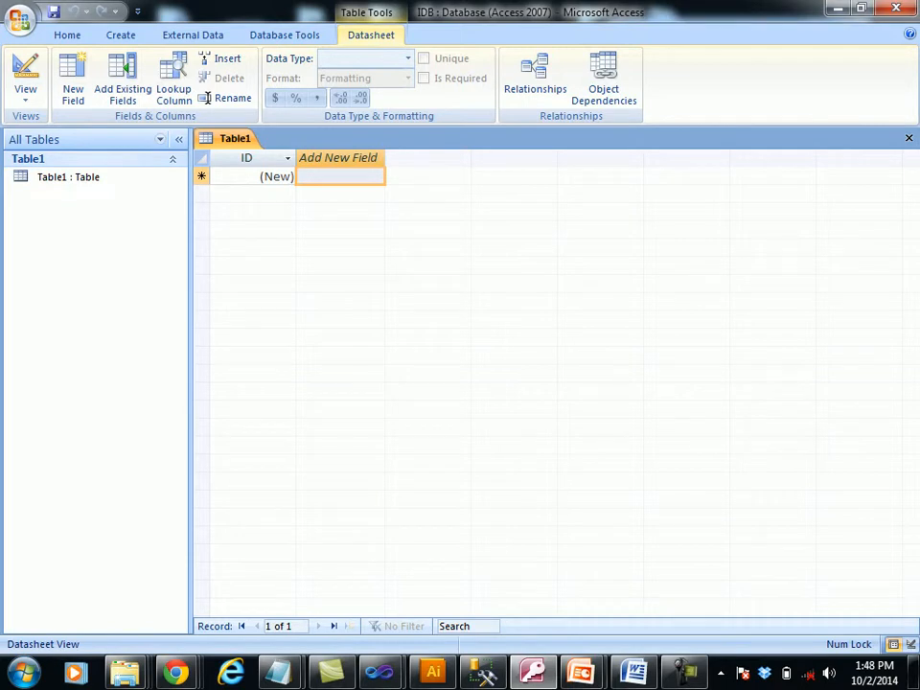
# Open Table1 in Design View, saving the table under the name Students
pyautogui.rightClick(77, 177)
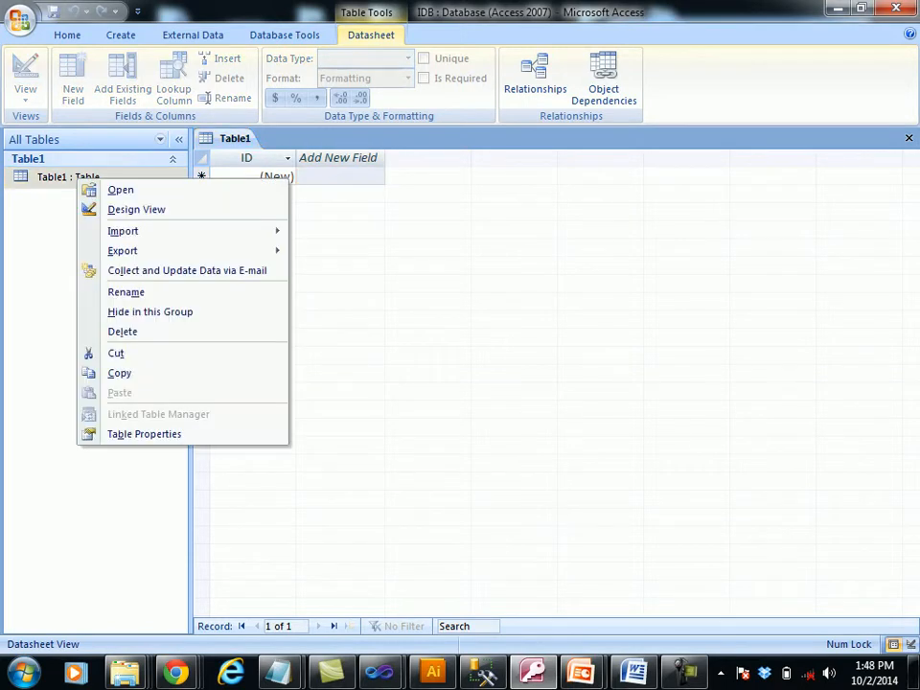
pyautogui.click(136, 209)
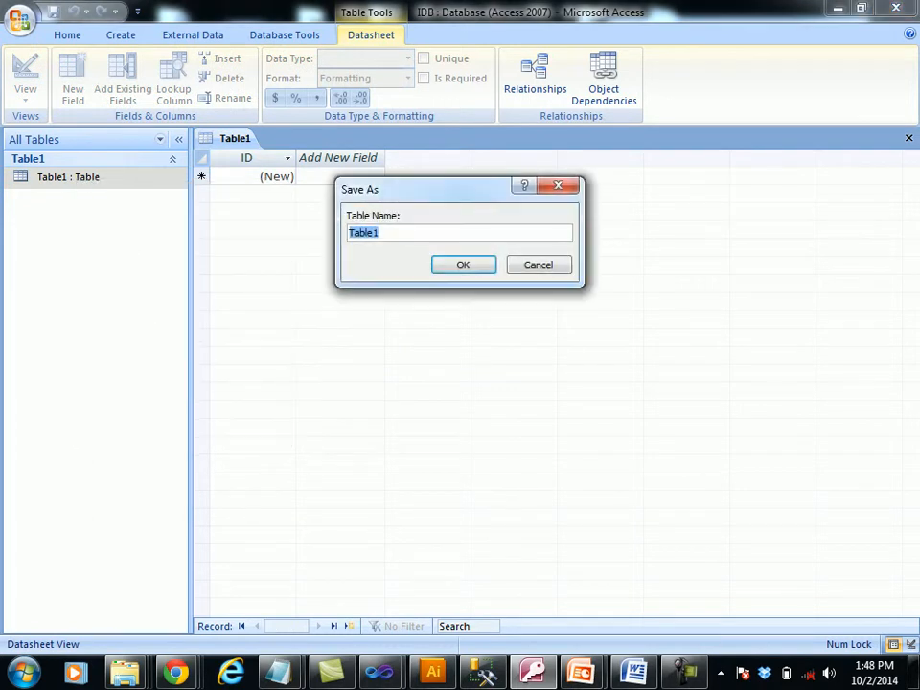
pyautogui.write('Student')
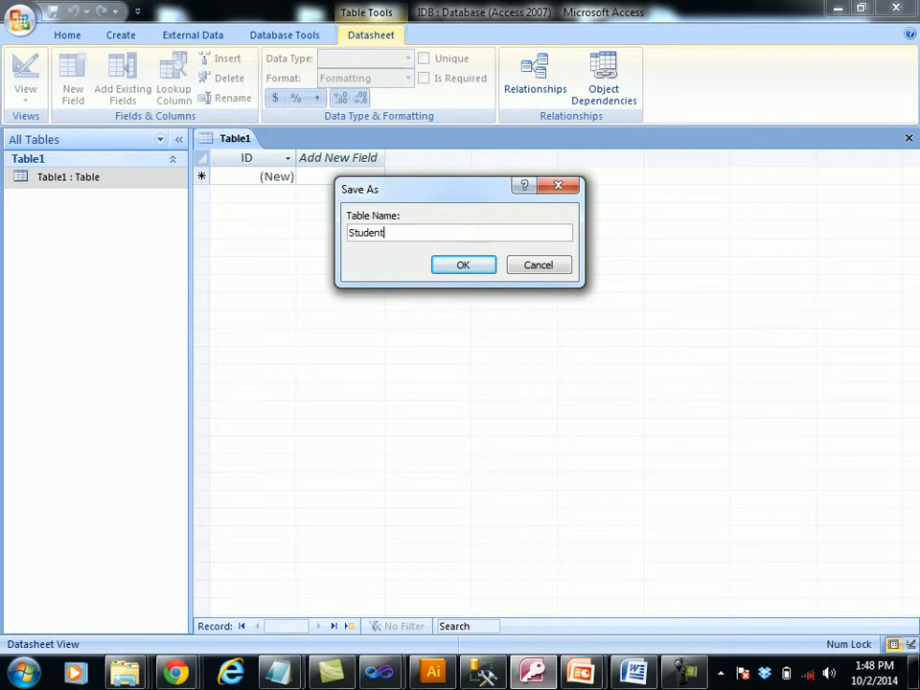
pyautogui.write('s')
pyautogui.press('Return')
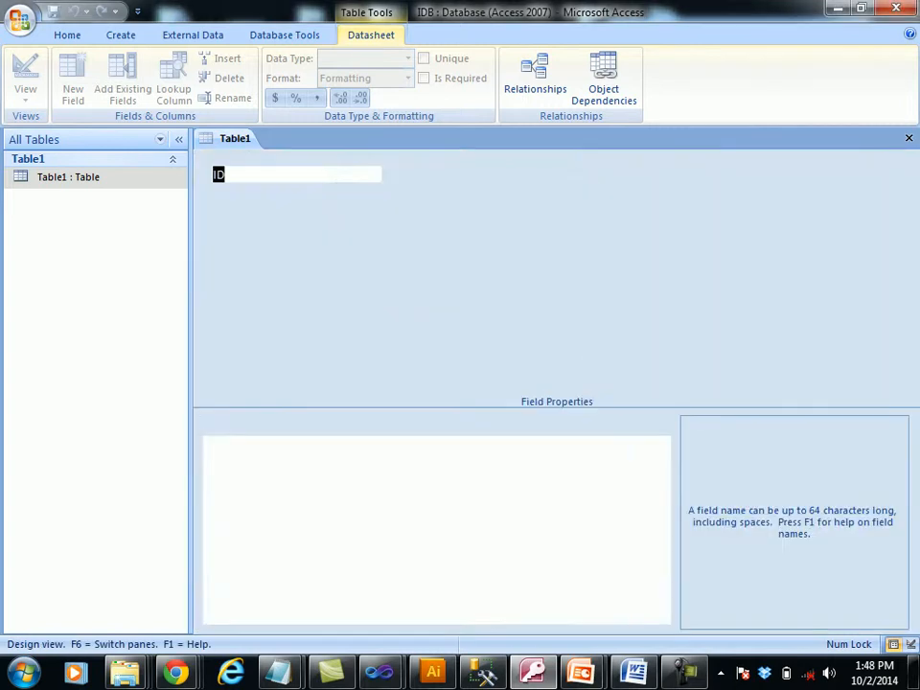
# Rename the Students table's ID field as SID, keeping its AutoNumber data type
pyautogui.write('SID')
pyautogui.press('Tab')
pyautogui.press('Tab')
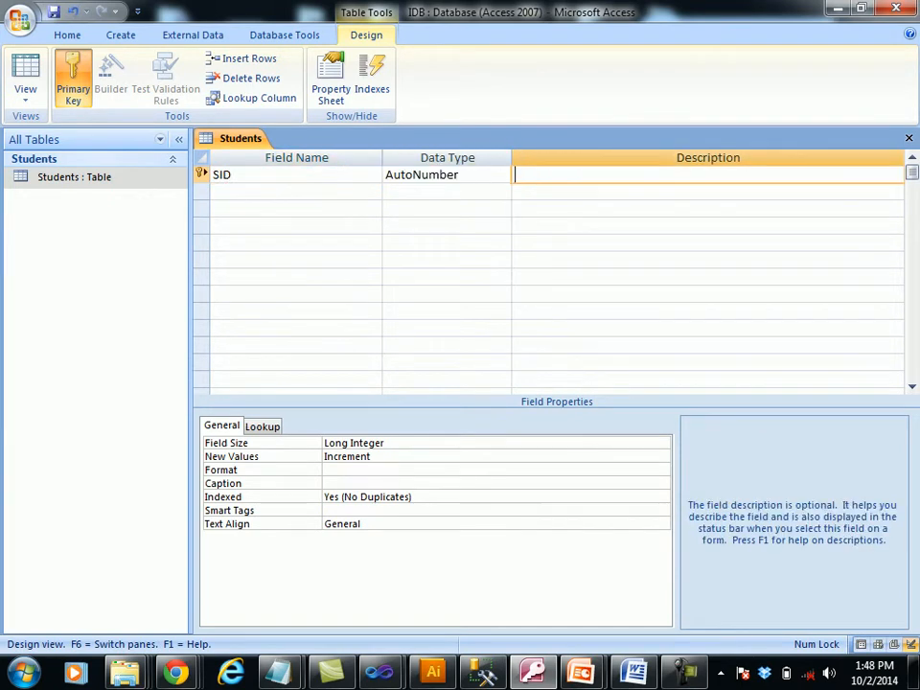
# Add the fields SName and SAge to the Students table, both with the Text data type
pyautogui.press('Tab')
pyautogui.write('SName')
pyautogui.press('Tab')
pyautogui.press('Tab')
pyautogui.press('Tab')
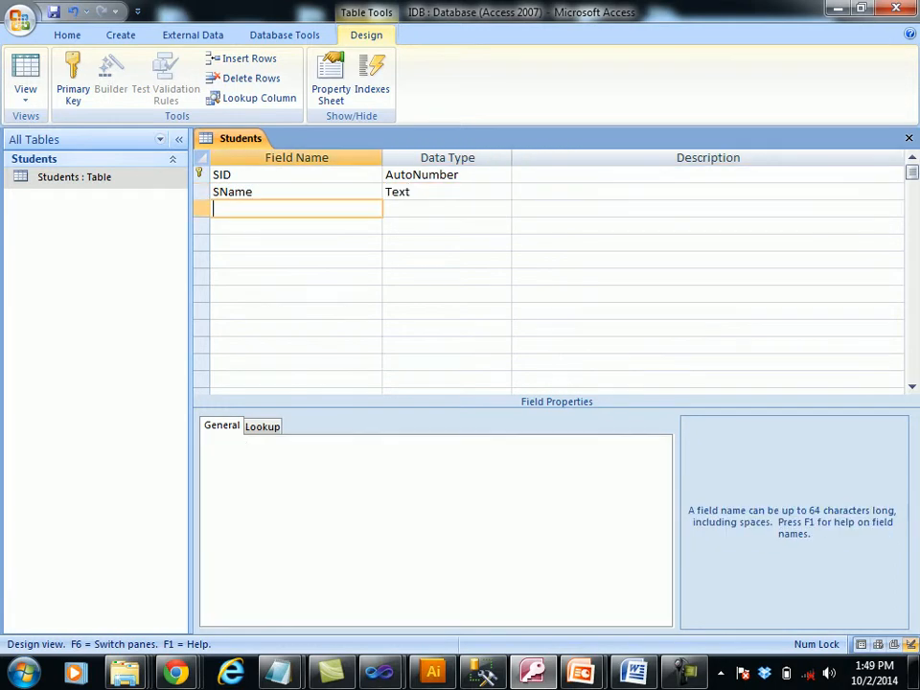
pyautogui.write('SAge')
pyautogui.press('Tab')
pyautogui.press('Tab')
pyautogui.press('Tab')
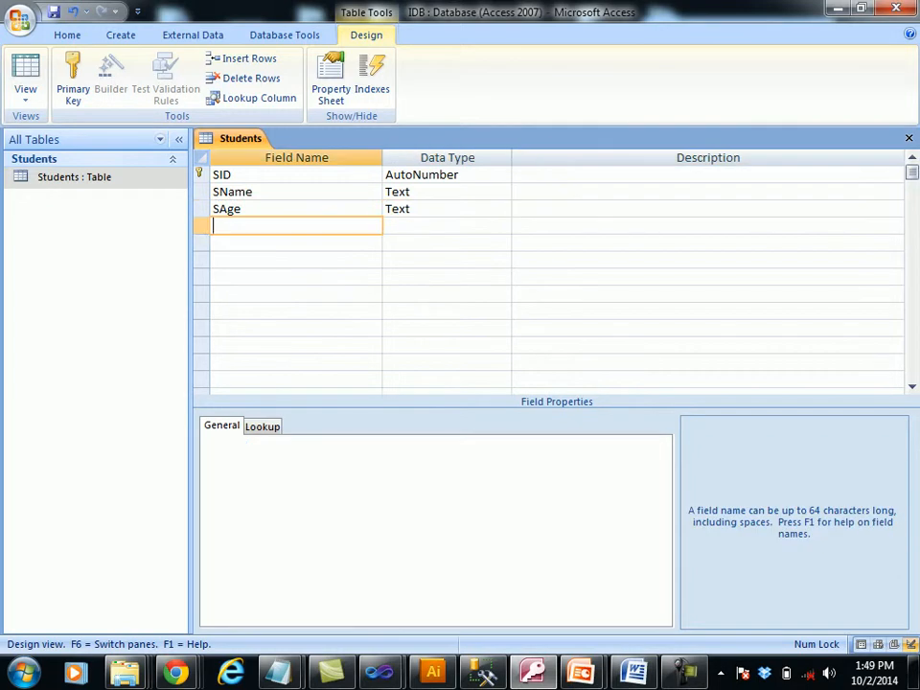
pyautogui.write('S')
pyautogui.press('BackSpace')
pyautogui.press('Tab')
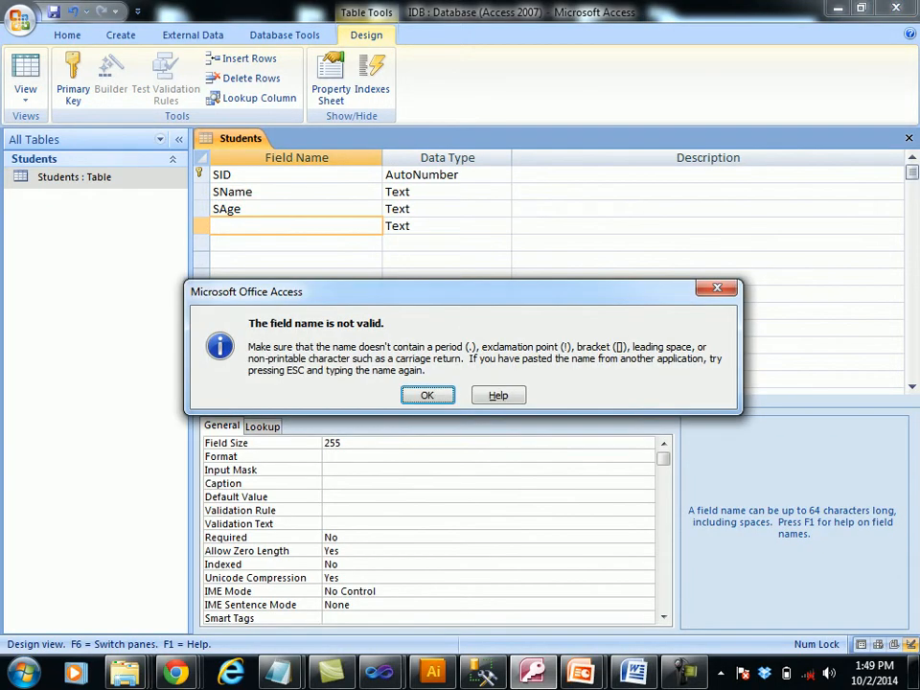
pyautogui.press('Return')
pyautogui.write('Picture')
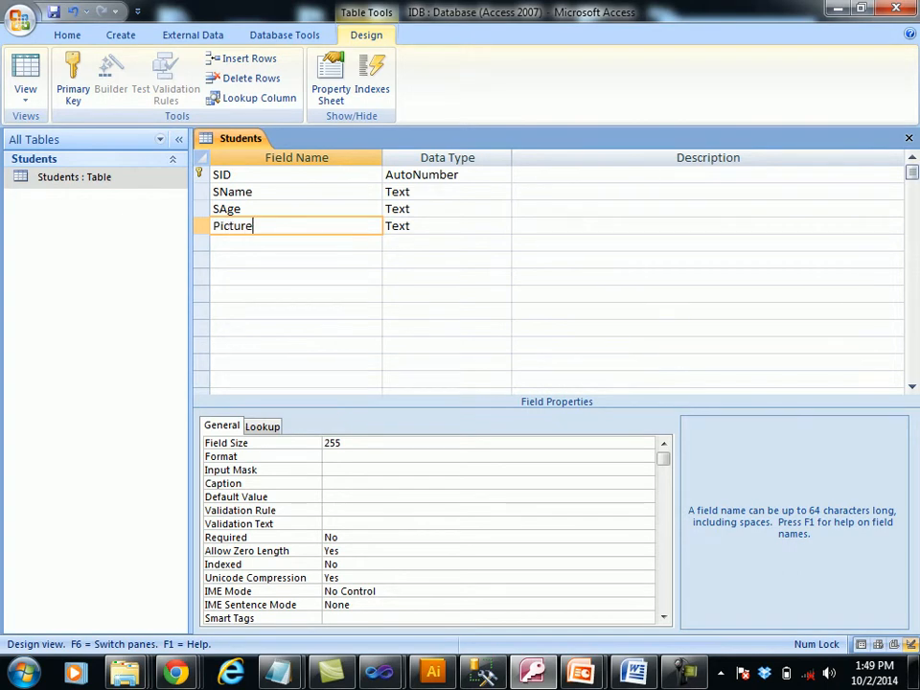
pyautogui.press('Tab')
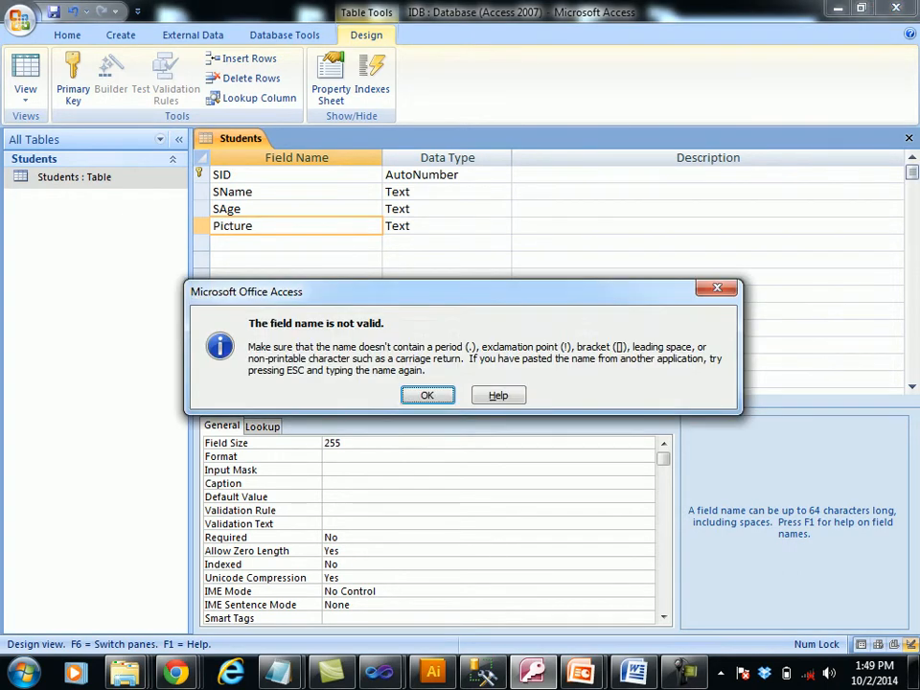
pyautogui.press('Return')
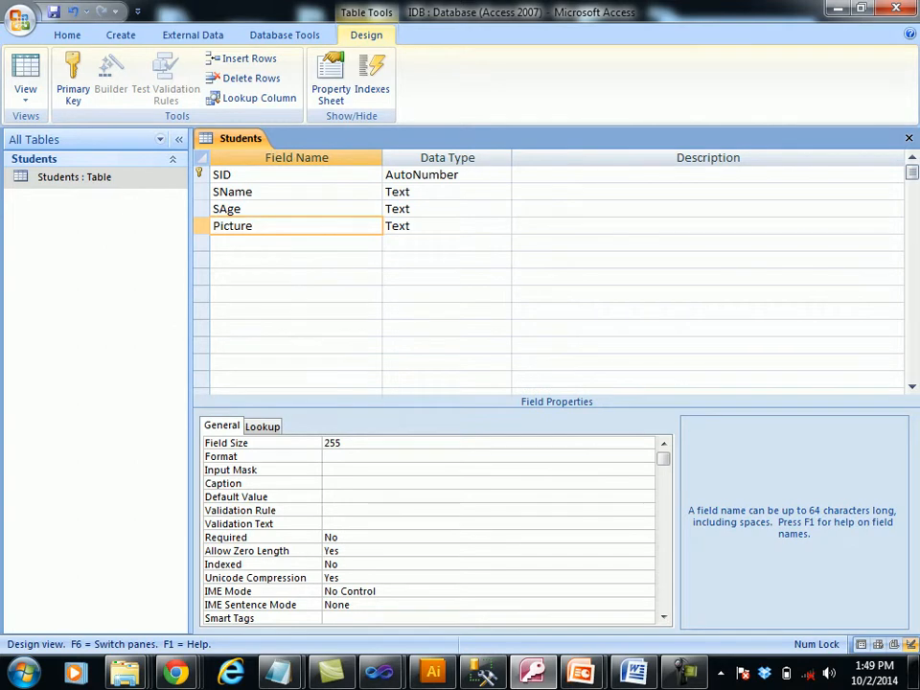
pyautogui.press('Tab')
pyautogui.press('Return')
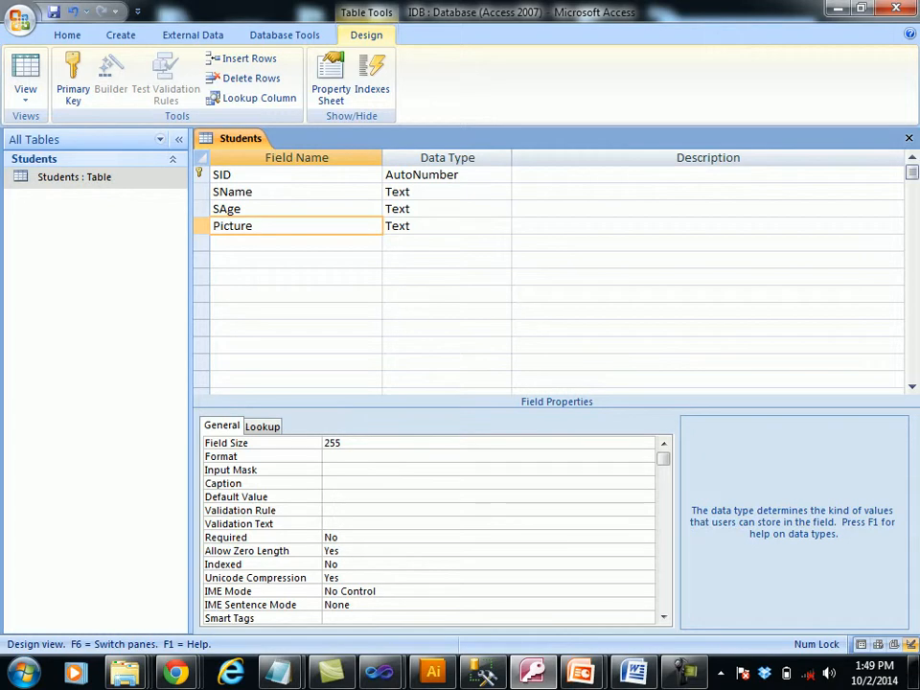
pyautogui.press('BackSpace')
pyautogui.press('BackSpace')
pyautogui.press('BackSpace')
pyautogui.press('BackSpace')
pyautogui.press('BackSpace')
pyautogui.press('BackSpace')
pyautogui.press('BackSpace')
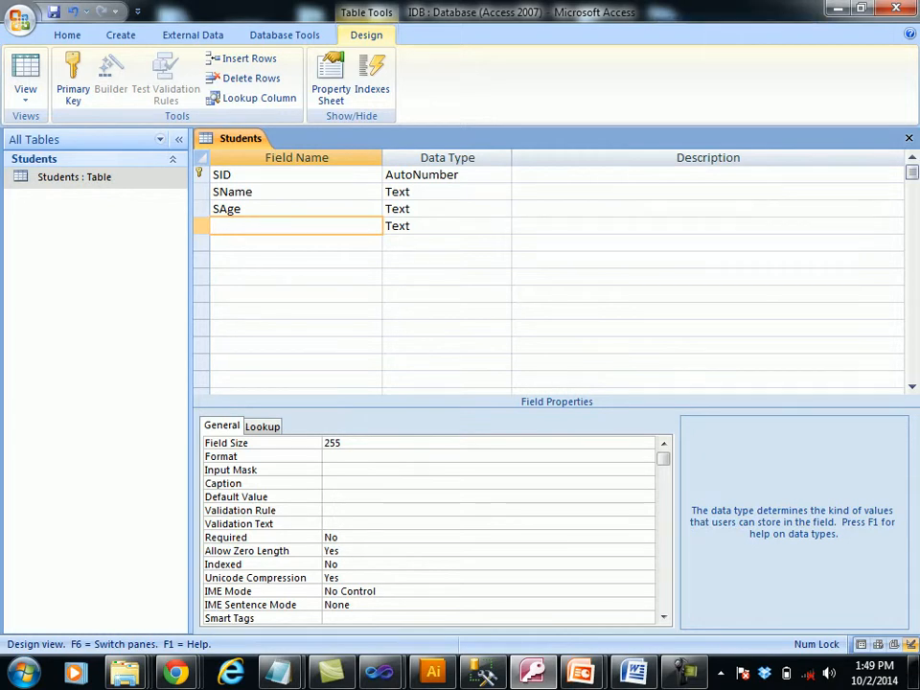
pyautogui.click(447, 226)
pyautogui.click(518, 225)
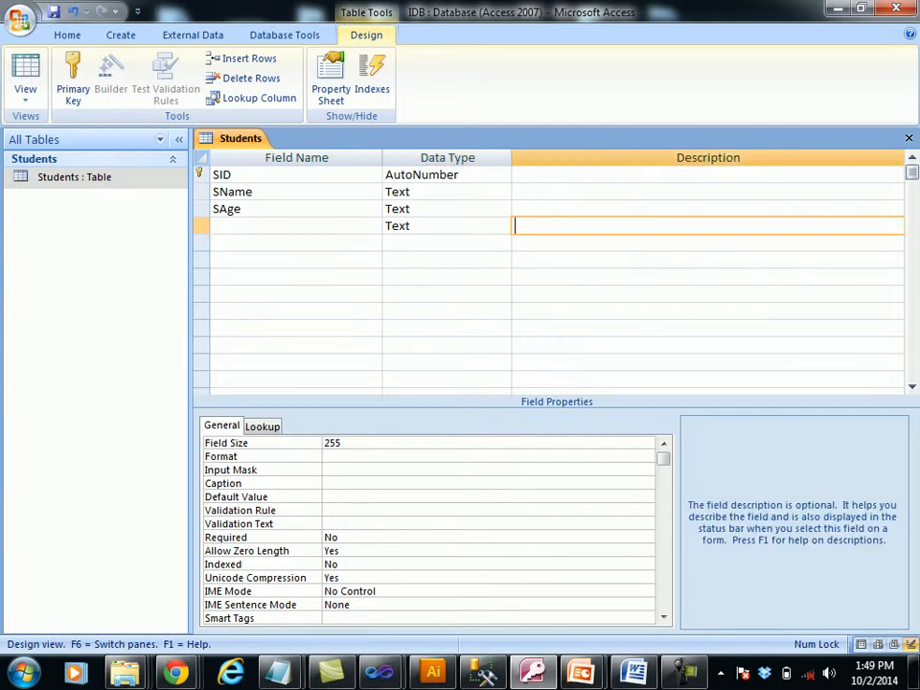
# Name the fourth field Picture with the OLE Object data type, and close the Students table with its design changes saved
pyautogui.click(217, 225)
pyautogui.write('Picture')
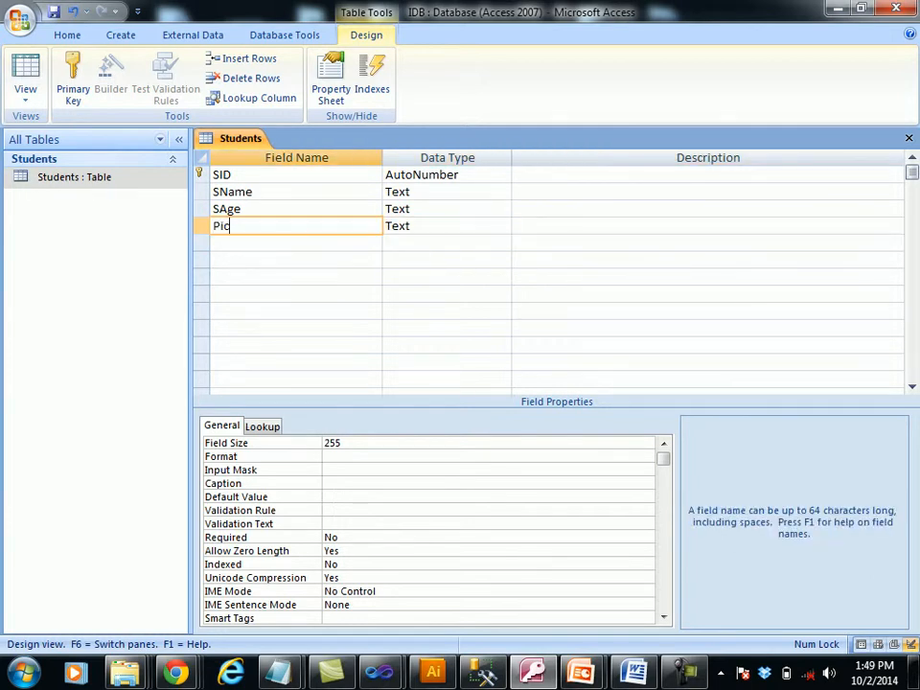
pyautogui.press('Tab')
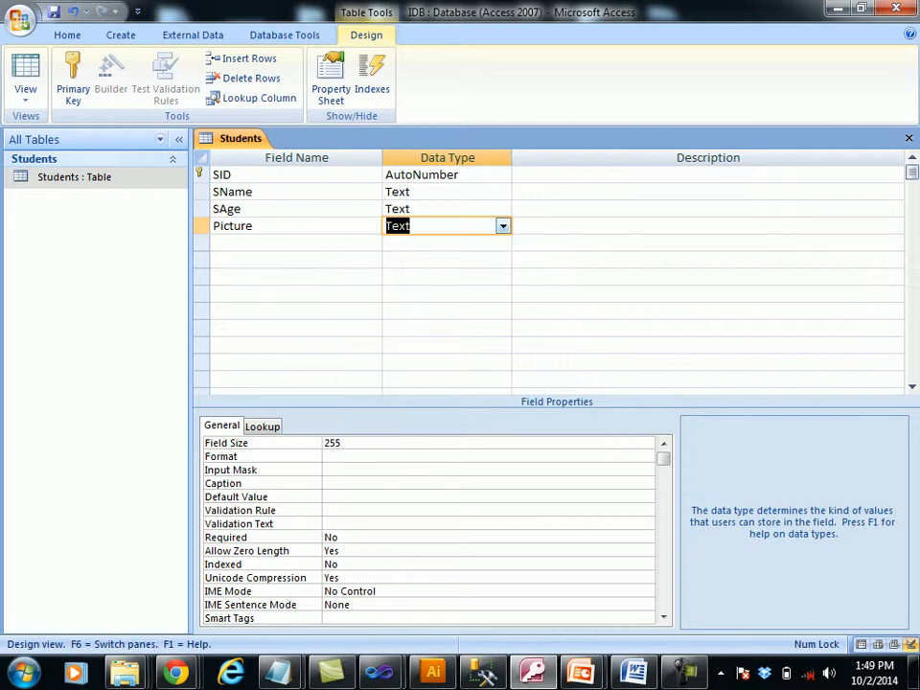
pyautogui.hotkey('alt', 'Down')
pyautogui.press('Down')
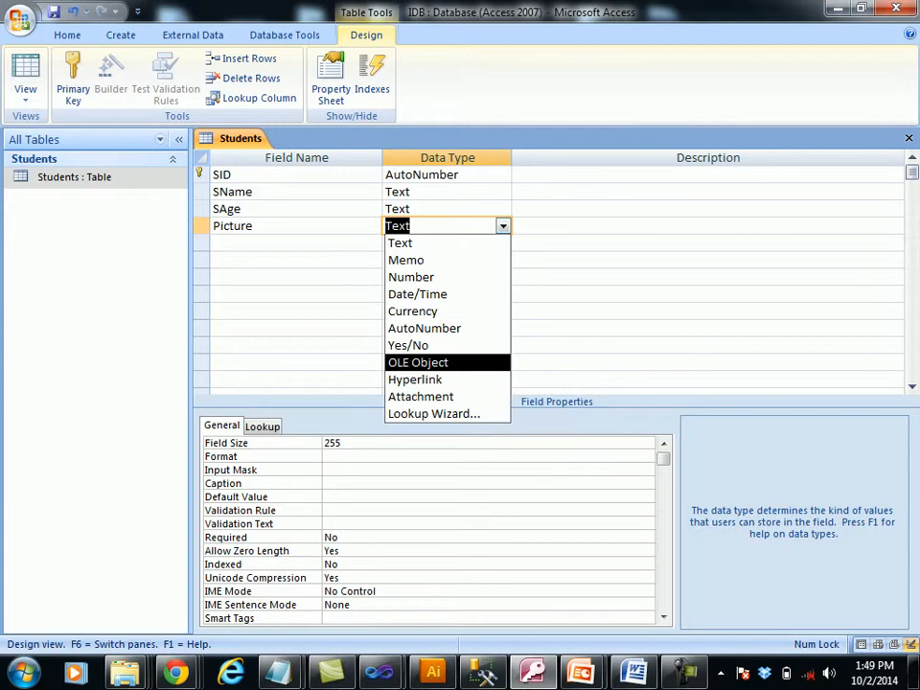
pyautogui.press('Return')
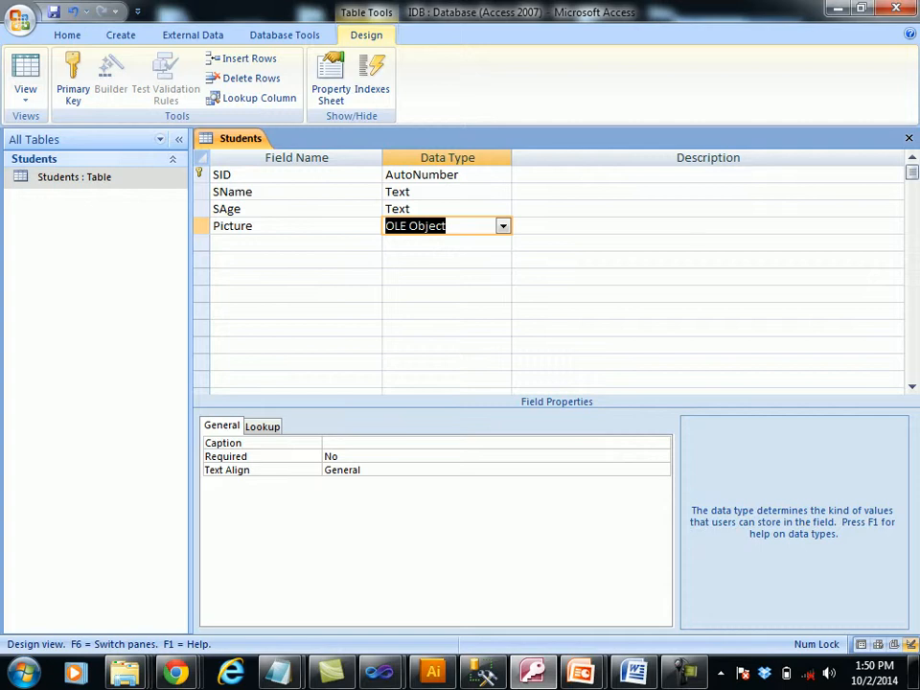
pyautogui.hotkey('ctrl', 'w')
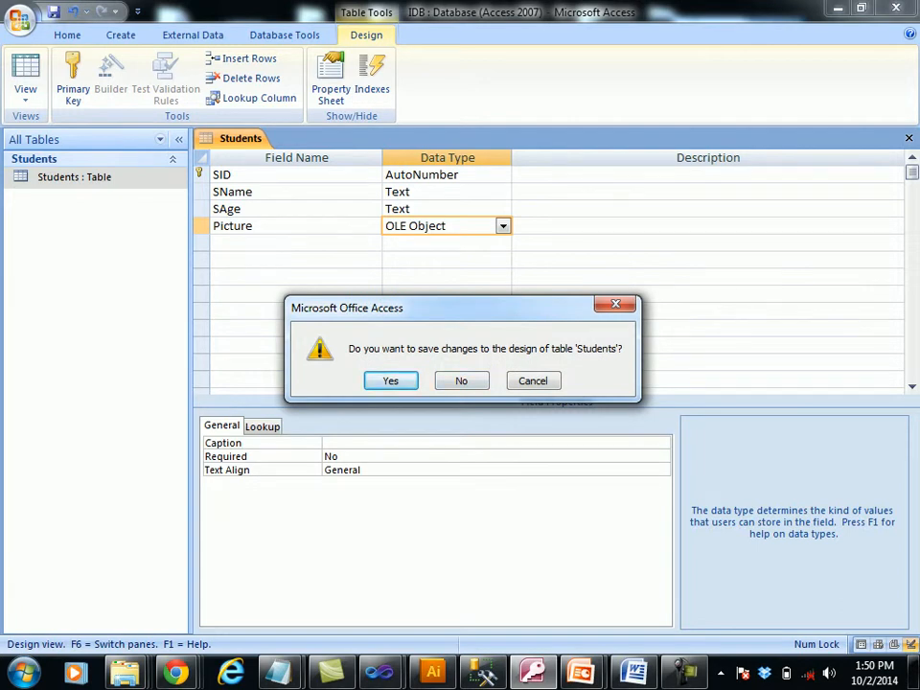
pyautogui.press('Return')
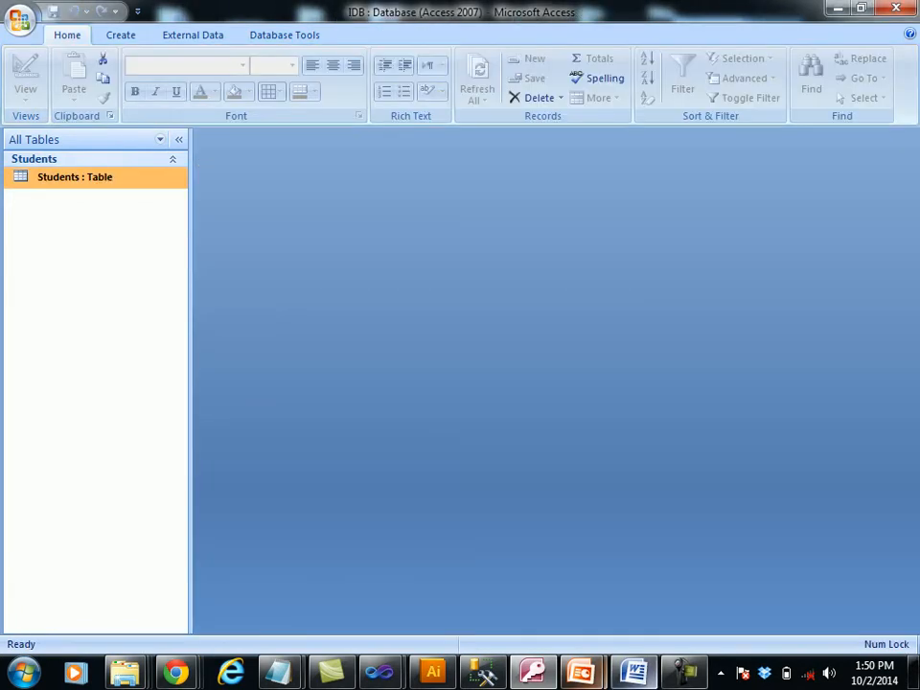
pyautogui.hotkey('alt', 'Tab')
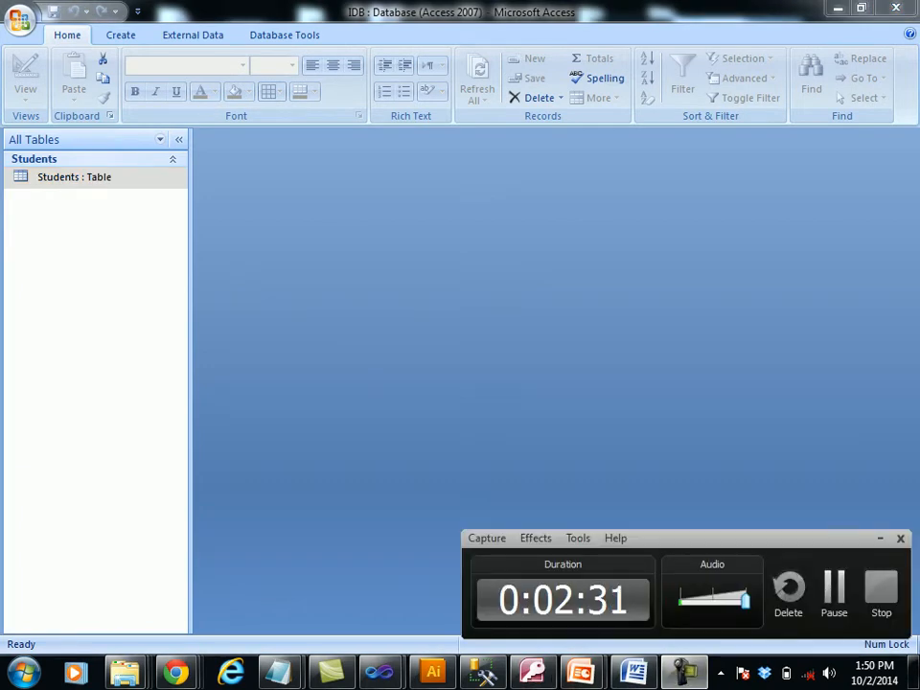
pyautogui.hotkey('alt', 'Tab')
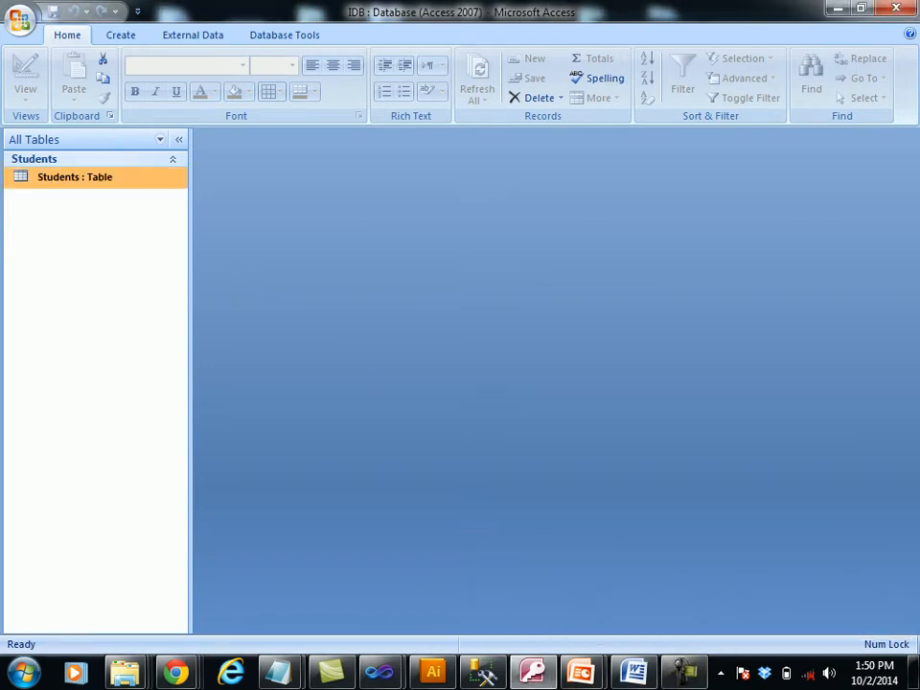
pyautogui.click(19, 19)
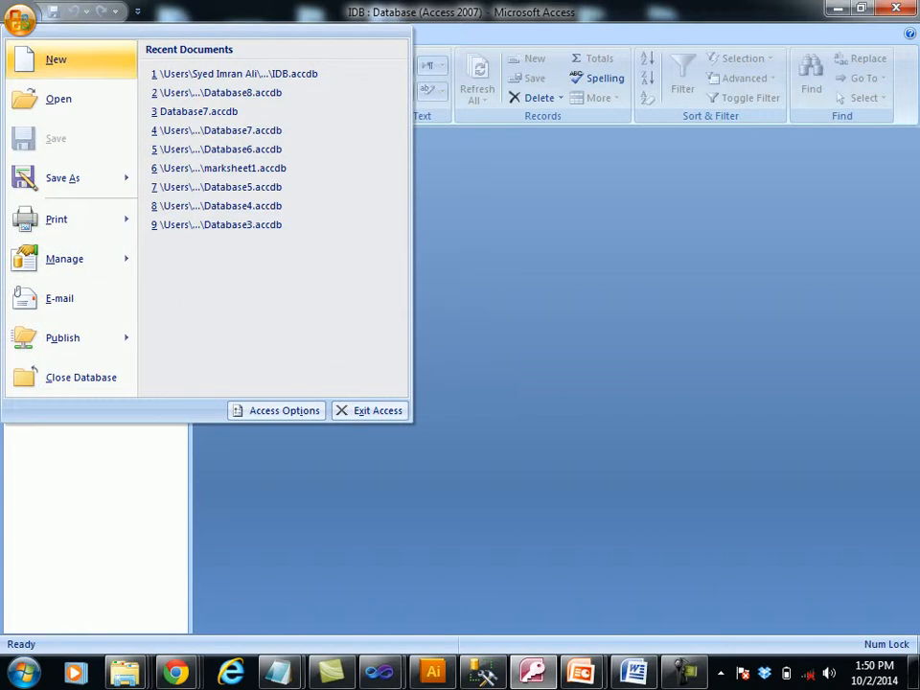
pyautogui.press('Escape')
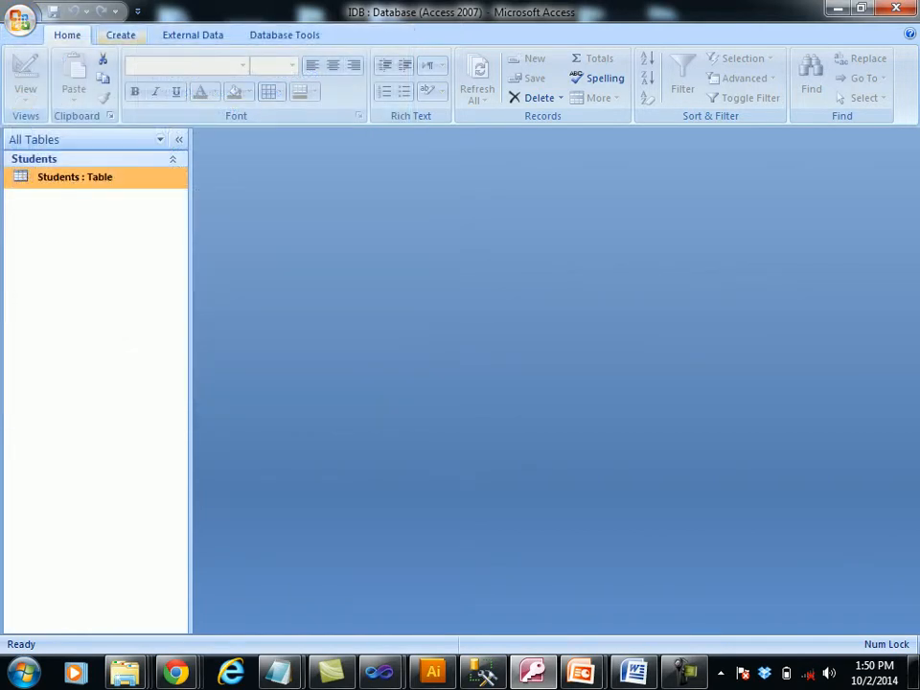
# Create a new table and open it in Design View, saving it under the name Courses
pyautogui.click(120, 35)
pyautogui.click(25, 84)
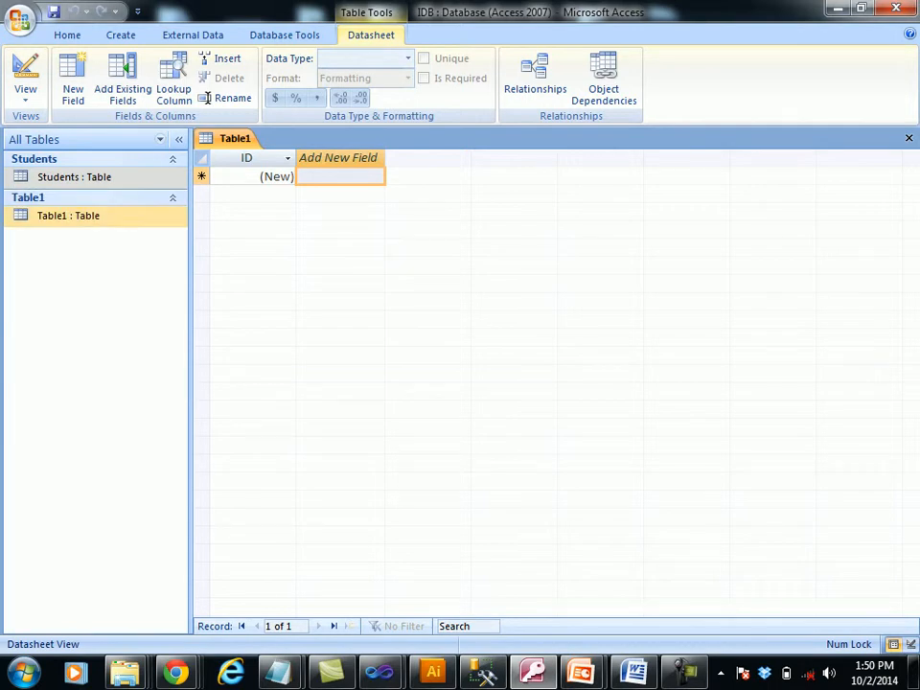
pyautogui.rightClick(103, 219)
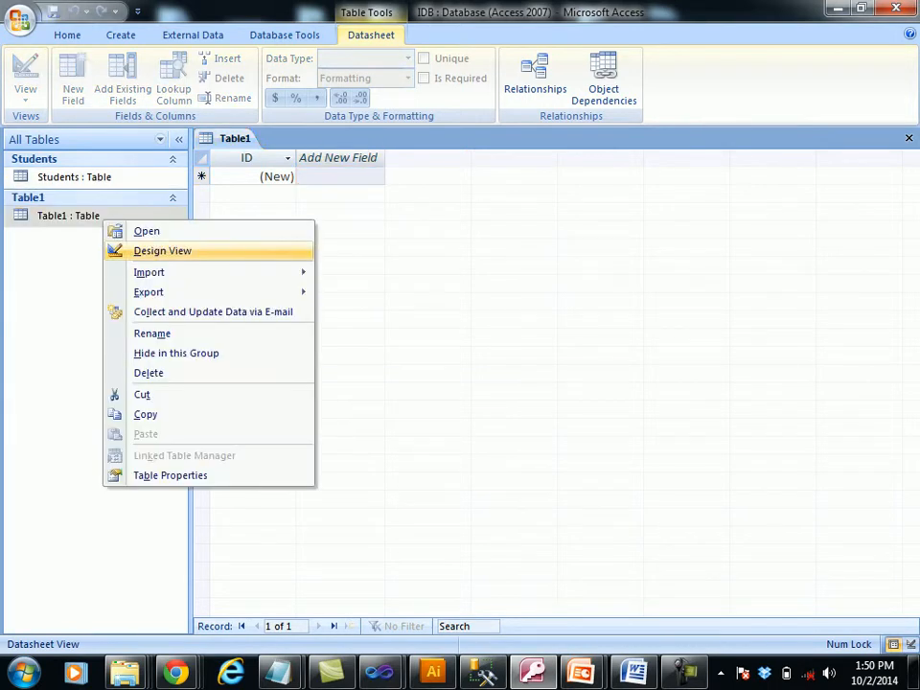
pyautogui.click(163, 250)
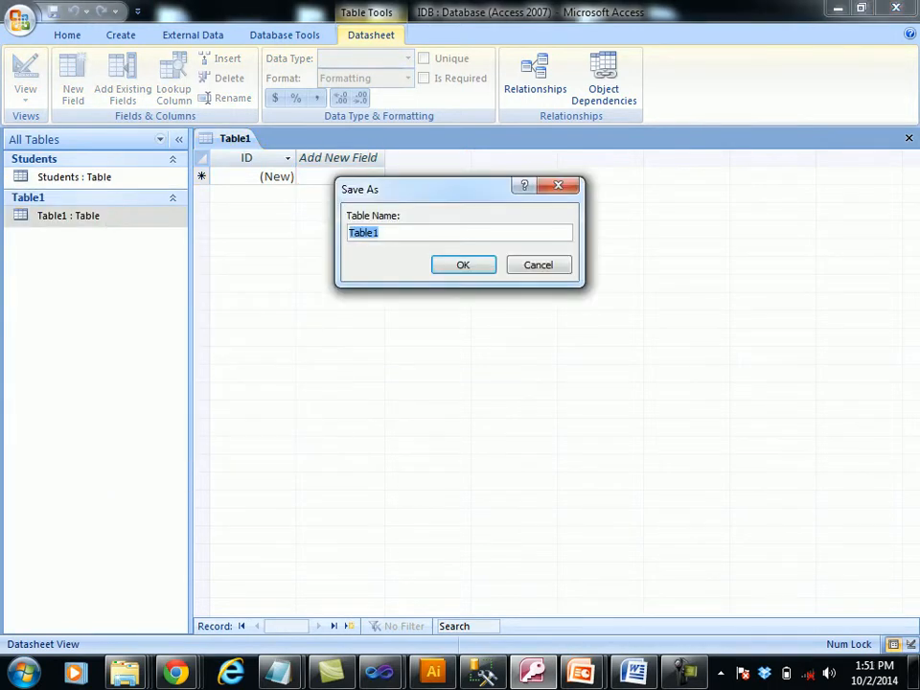
pyautogui.write('Courses')
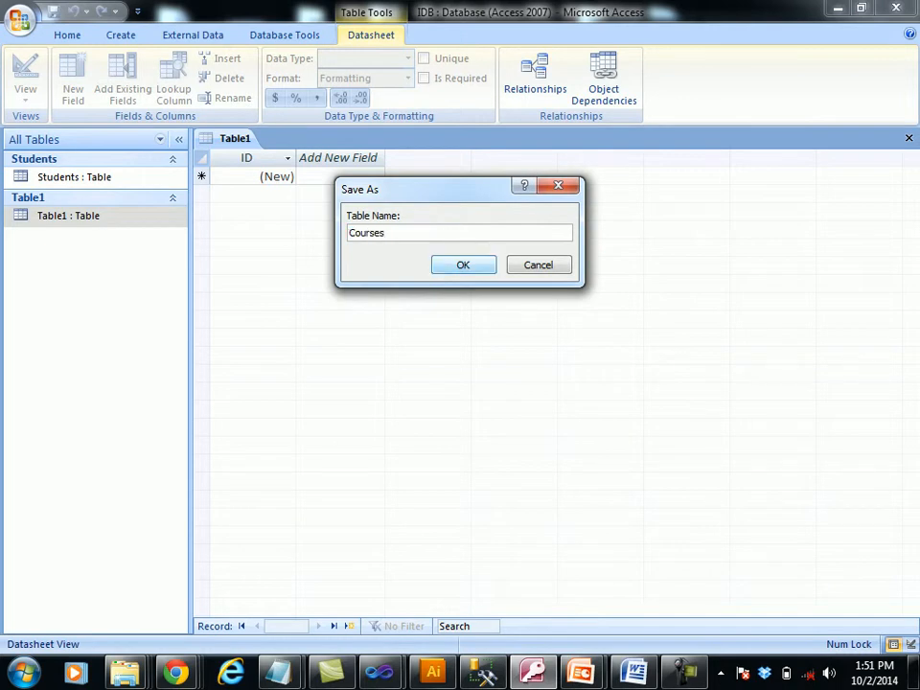
pyautogui.press('Return')
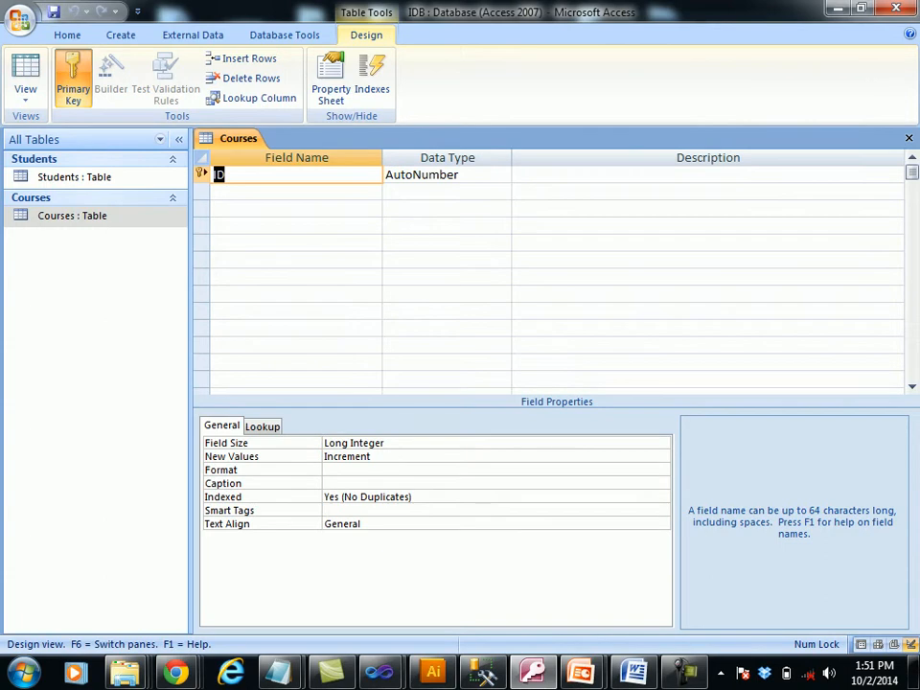
# Rename the Courses table's ID field as CID and add a second field named SID
pyautogui.write('CID')
pyautogui.press('Tab')
pyautogui.press('Tab')
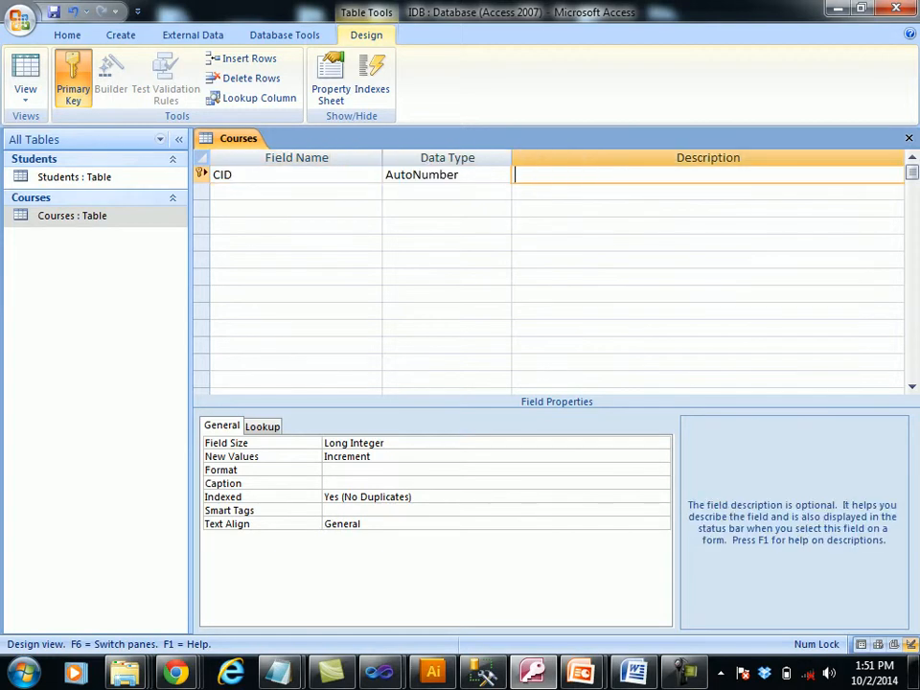
pyautogui.press('Tab')
pyautogui.write('SID')
pyautogui.press('Tab')
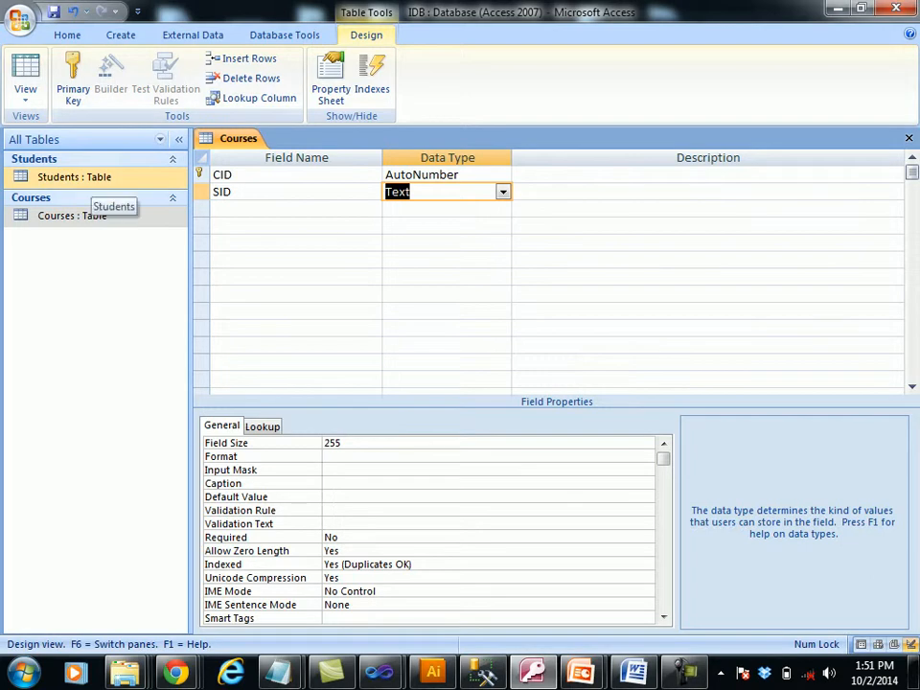
# Change the SID field of the Students table to the Number data type, and close the table with its design saved
pyautogui.rightClick(92, 179)
pyautogui.click(149, 211)
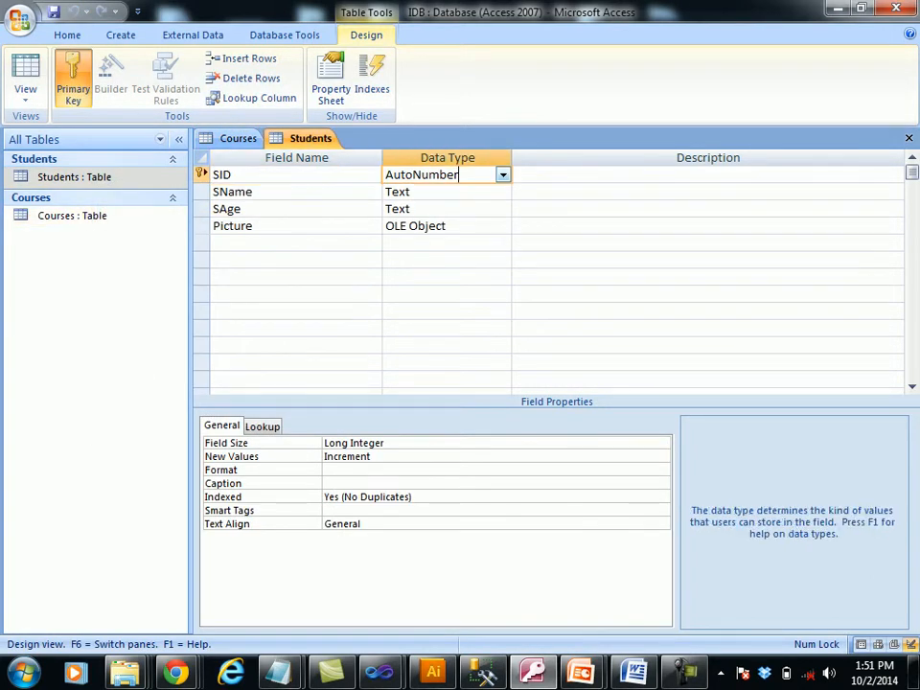
pyautogui.hotkey('alt', 'Down')
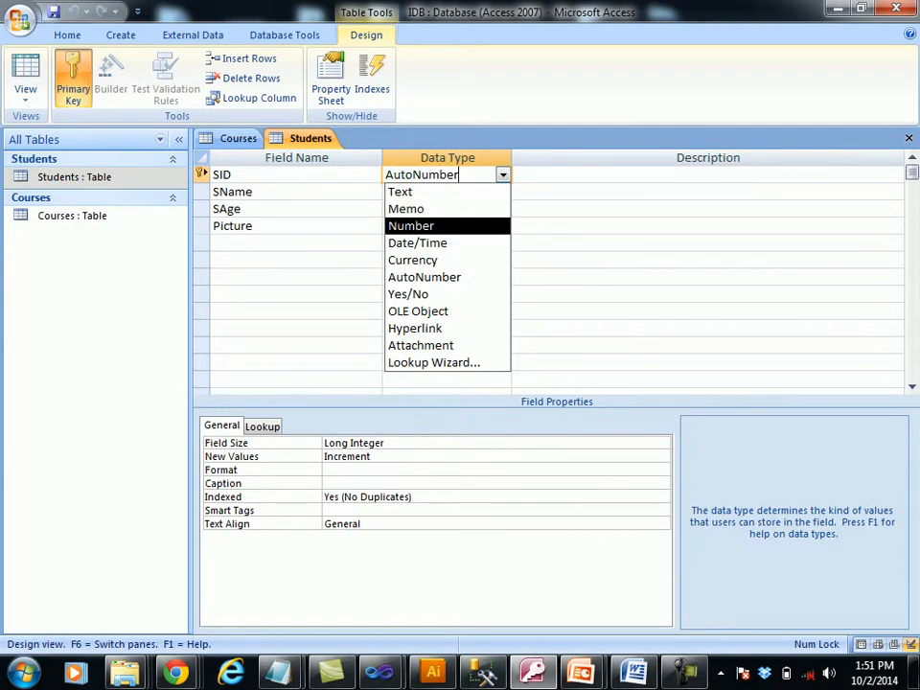
pyautogui.press('Return')
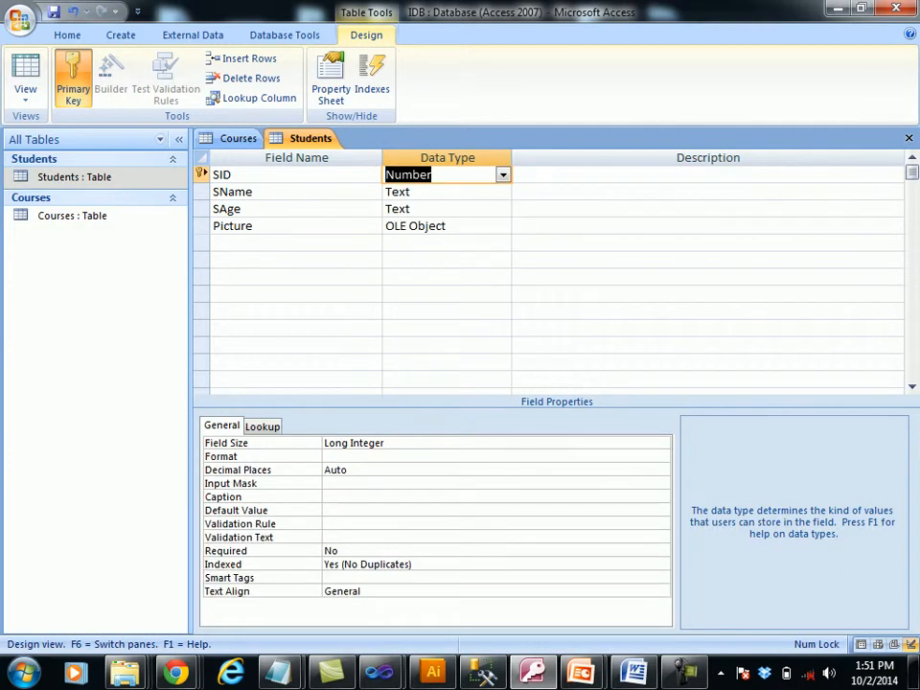
pyautogui.click(909, 138)
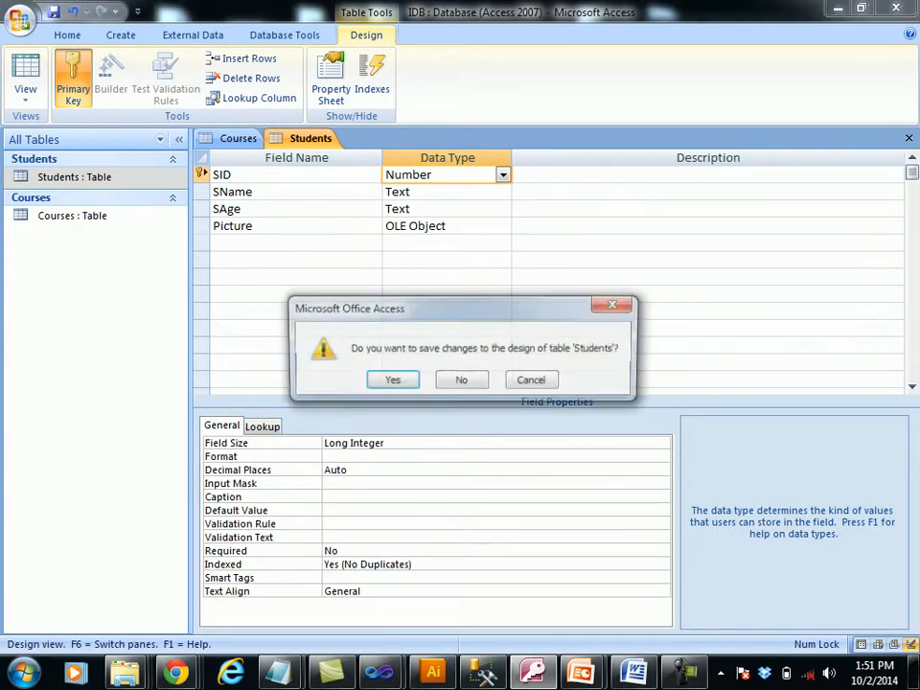
pyautogui.press('Return')
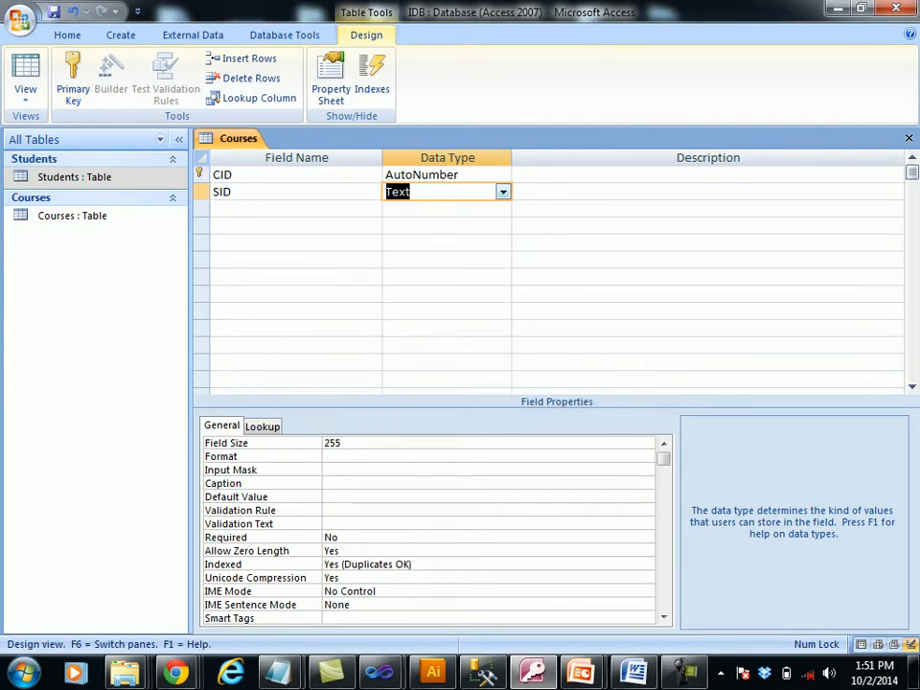
# Set the data type of the SID field in the Courses table to Number
pyautogui.hotkey('alt', 'Down')
pyautogui.press('Down')
pyautogui.press('Down')
pyautogui.press('Return')
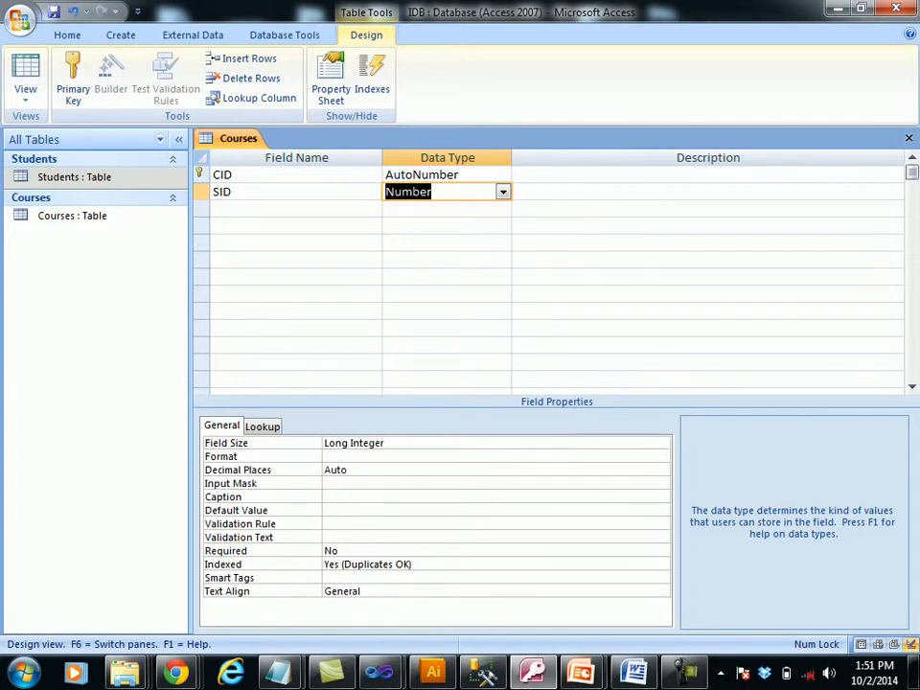
pyautogui.press('Return')
pyautogui.press('Return')
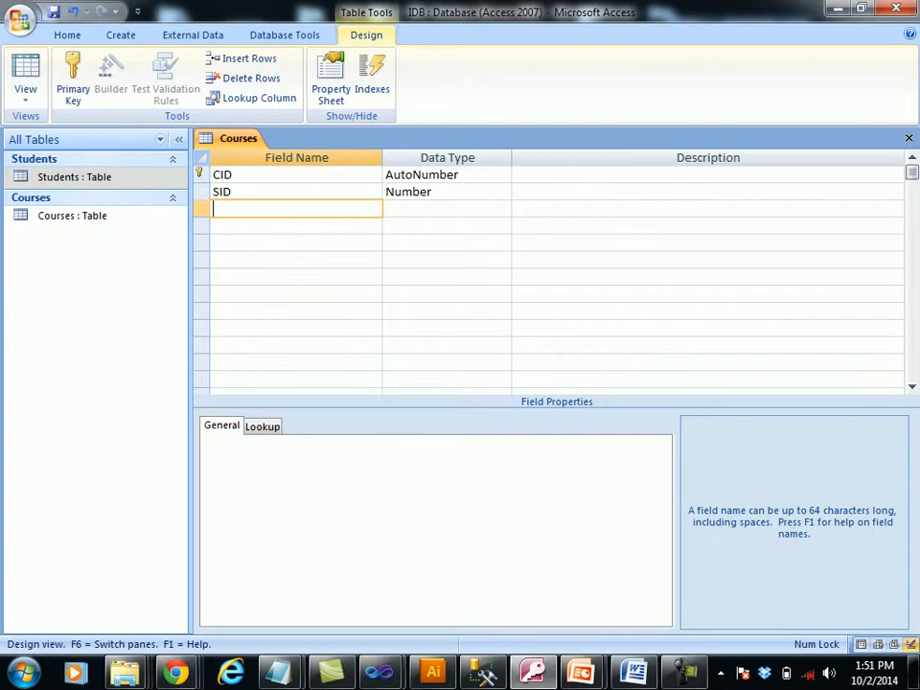
# Add a field named DB with the Number data type below SID in the Courses table
pyautogui.write('DB')
pyautogui.press('Tab')
pyautogui.write('n')
pyautogui.press('Tab')
pyautogui.press('Tab')
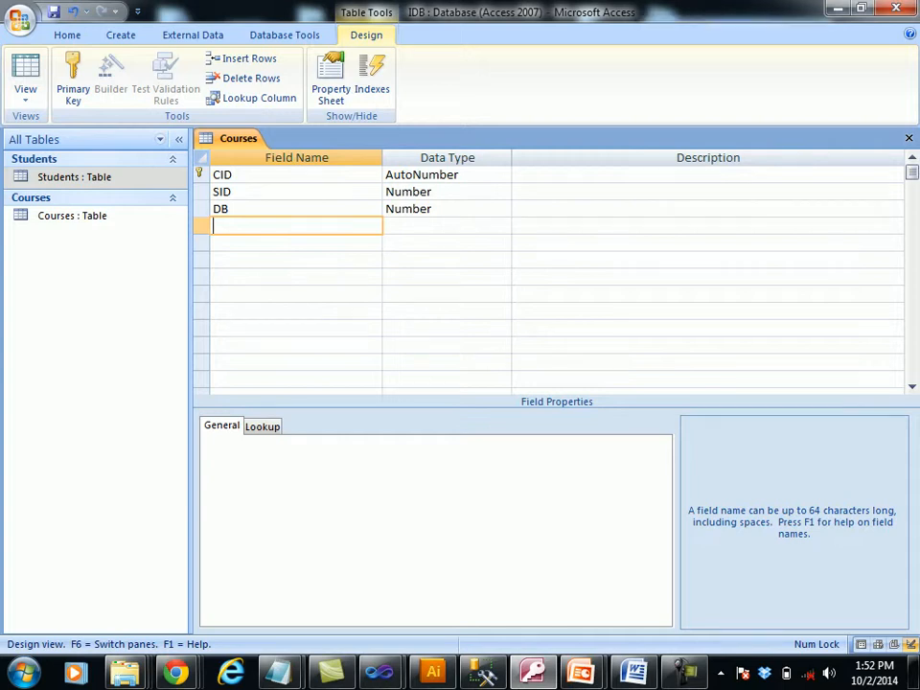
# Add two more fields named IT and CP below DB in the Courses table
pyautogui.write('IT')
pyautogui.press('Tab')
pyautogui.press('Tab')
pyautogui.press('Tab')
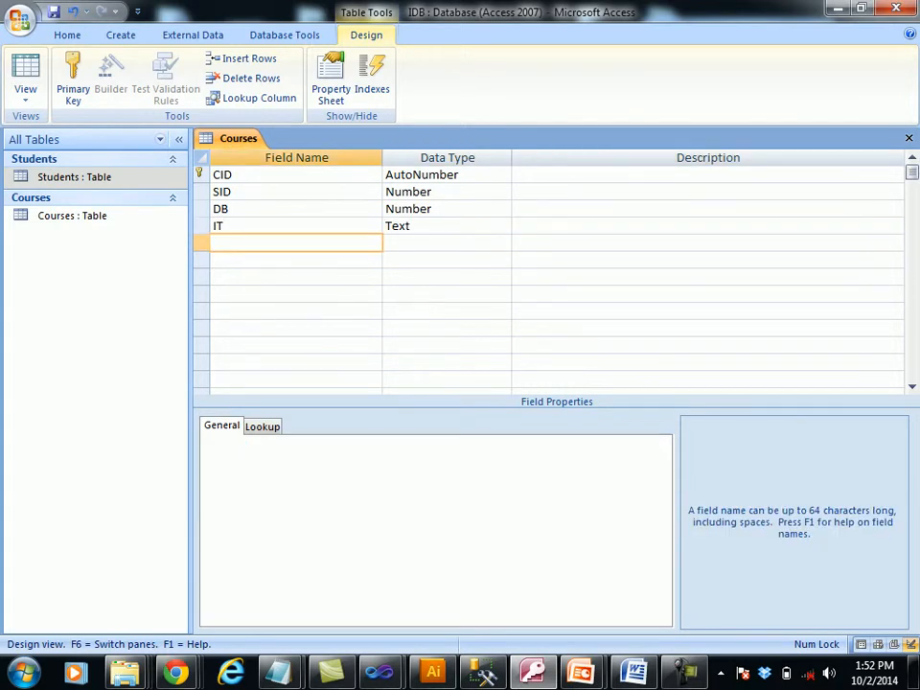
pyautogui.write('CP')
pyautogui.press('Tab')
pyautogui.press('Tab')
pyautogui.press('Tab')
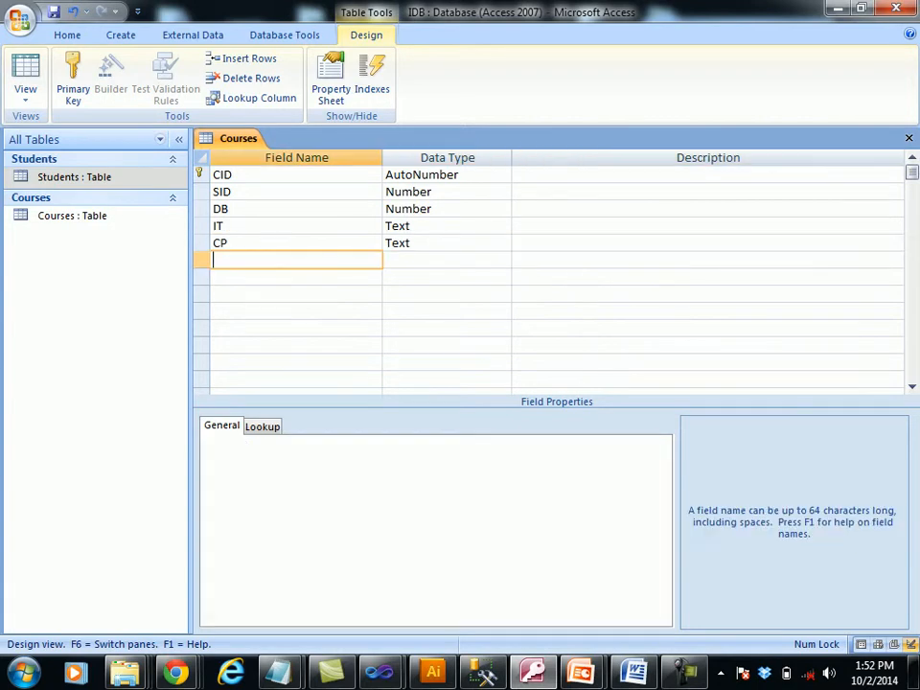
# Change the IT and CP fields to the Number data type, and close the Courses table with its design saved
pyautogui.hotkey('shift', 'Tab')
pyautogui.hotkey('shift', 'Tab')
pyautogui.hotkey('shift', 'Tab')
pyautogui.hotkey('shift', 'Tab')
pyautogui.hotkey('shift', 'Tab')
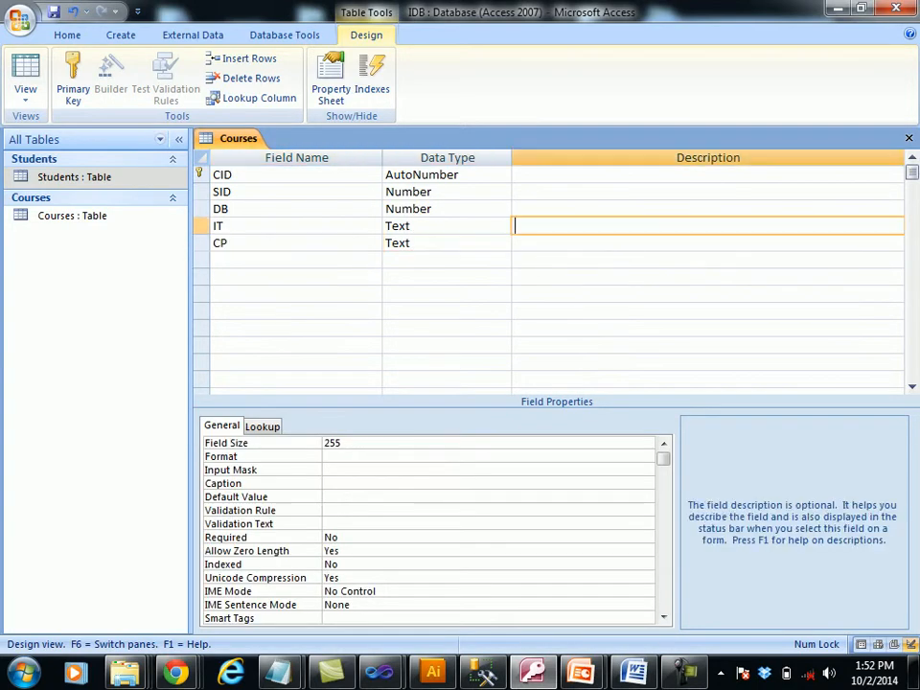
pyautogui.write('n')
pyautogui.press('Tab')
pyautogui.press('Tab')
pyautogui.press('Tab')
pyautogui.write('n')
pyautogui.press('Tab')
pyautogui.press('Tab')
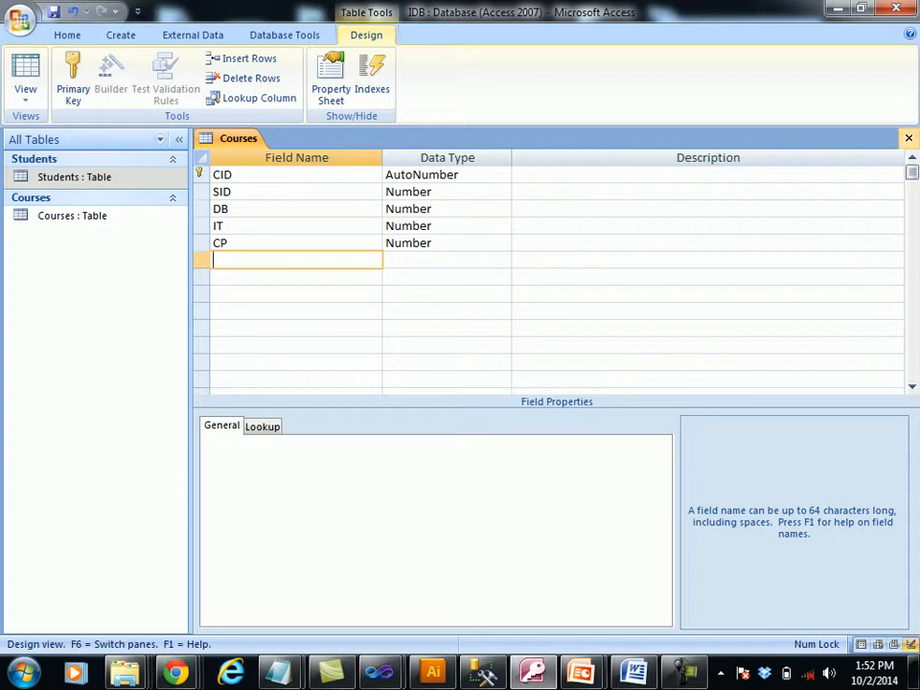
pyautogui.hotkey('ctrl', 'w')
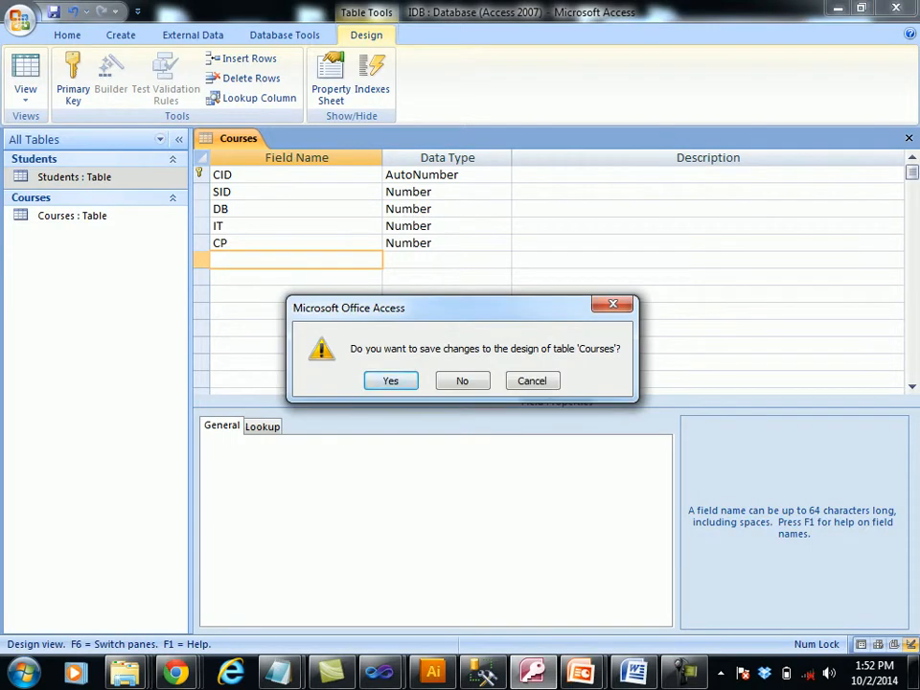
pyautogui.press('Return')
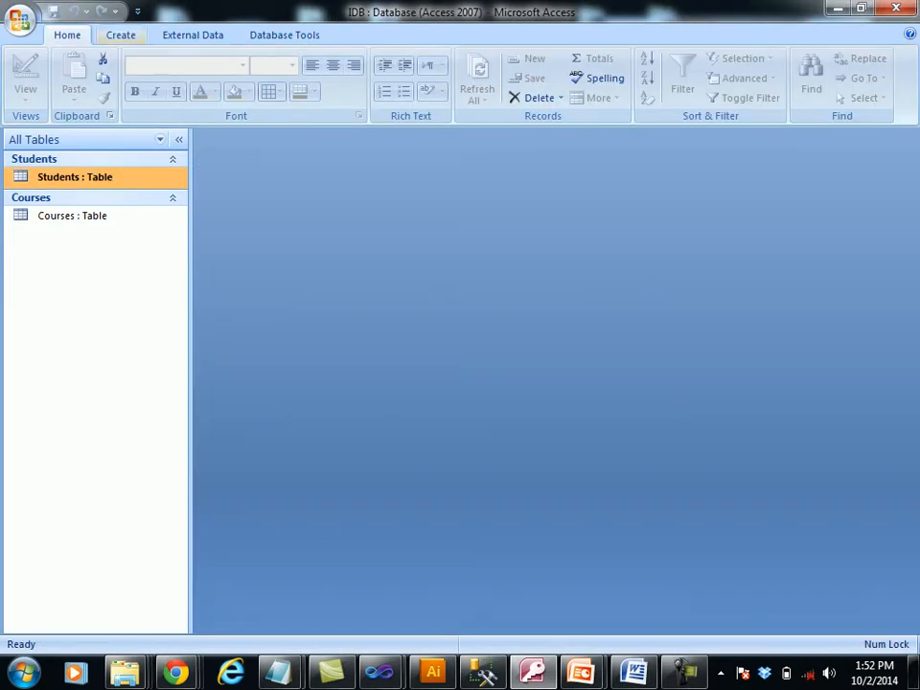
# Create a simple query titled Courses Query with all fields of the Courses table, and open it in Design View
pyautogui.hotkey('alt', 'c')
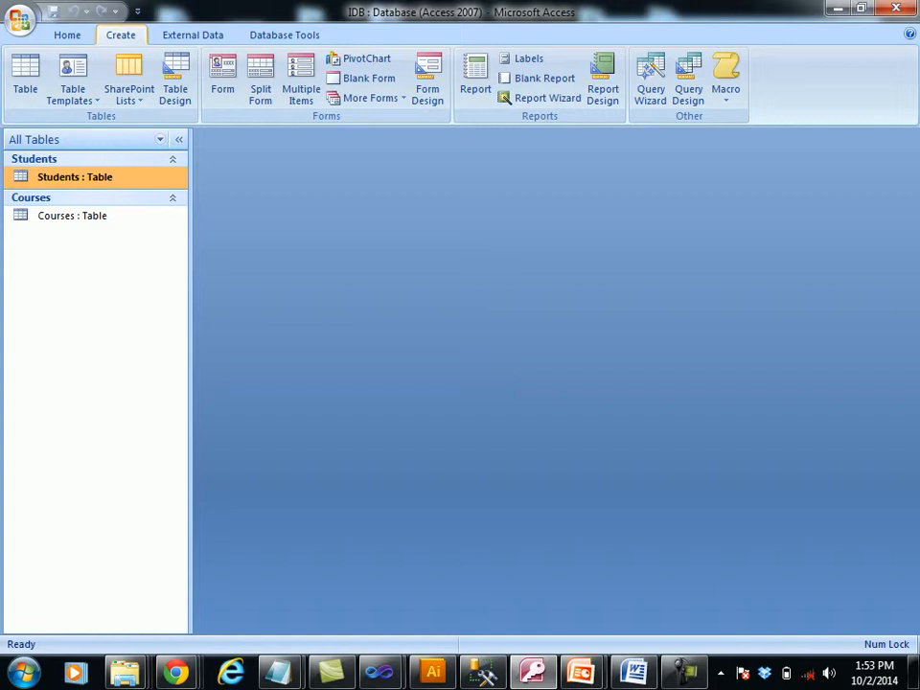
pyautogui.click(72, 216)
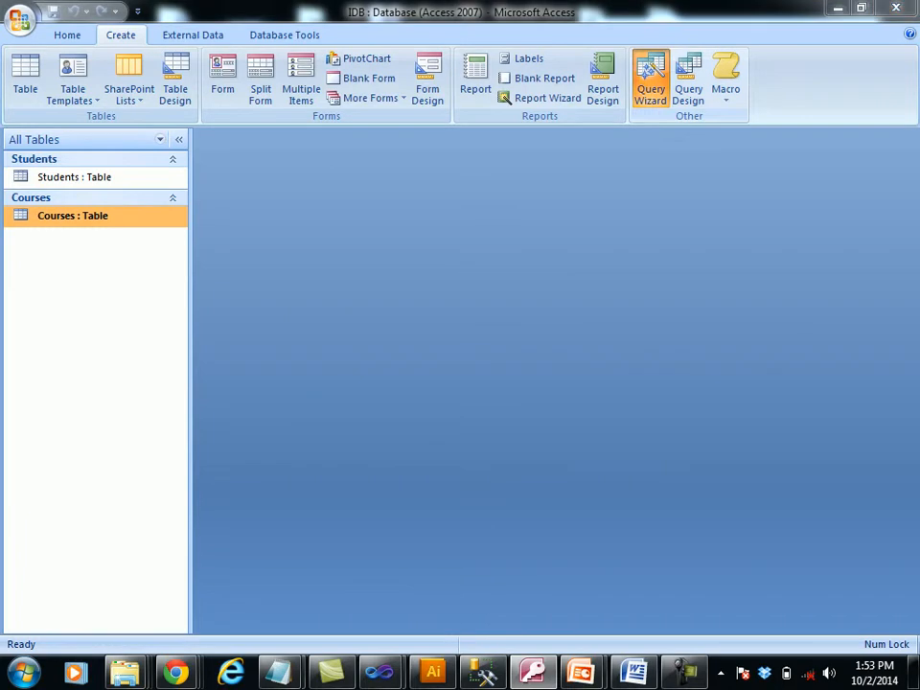
pyautogui.click(651, 82)
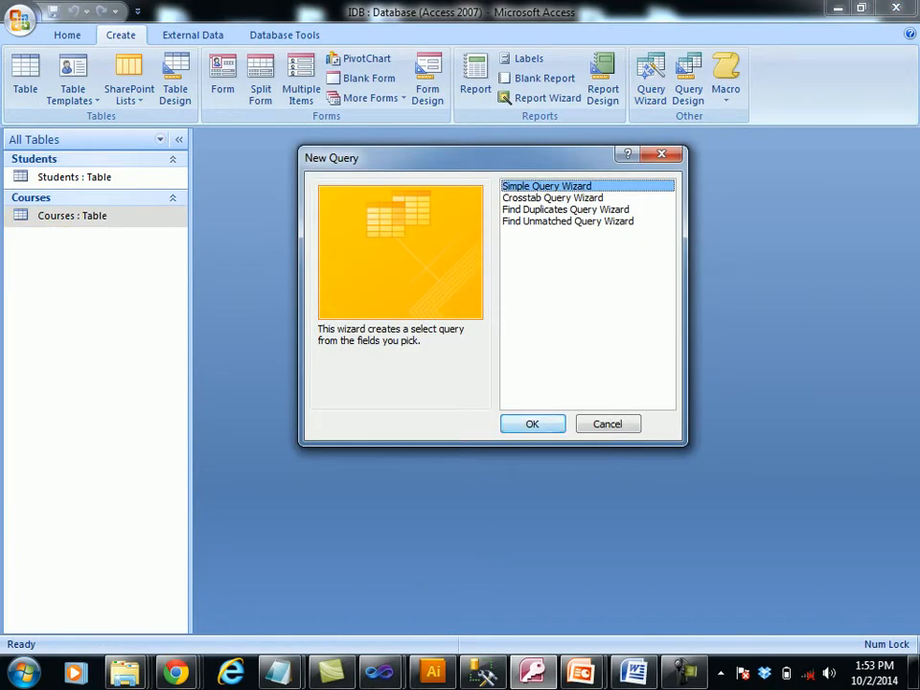
pyautogui.press('Return')
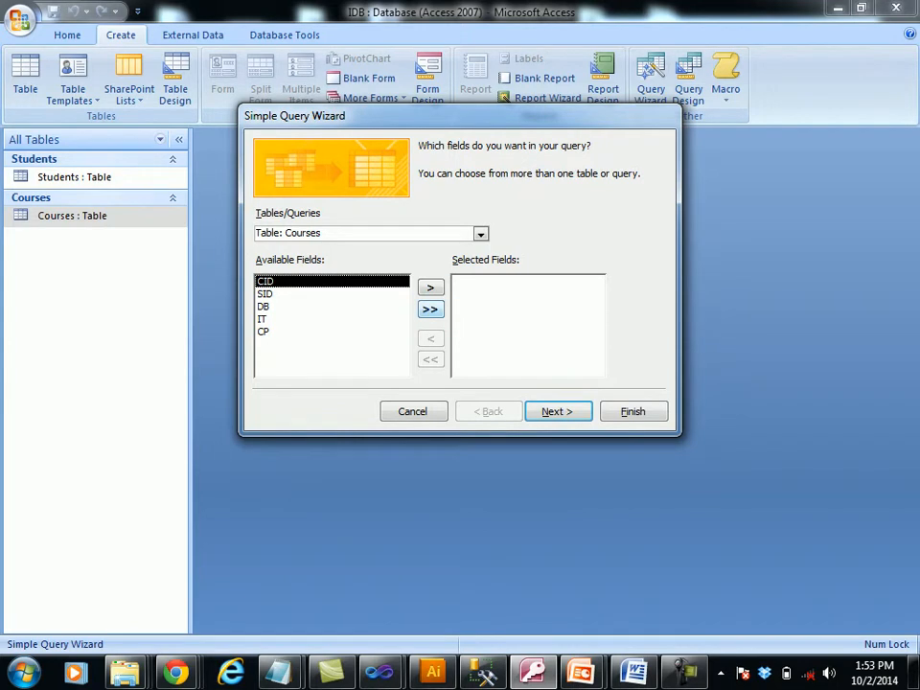
pyautogui.click(430, 309)
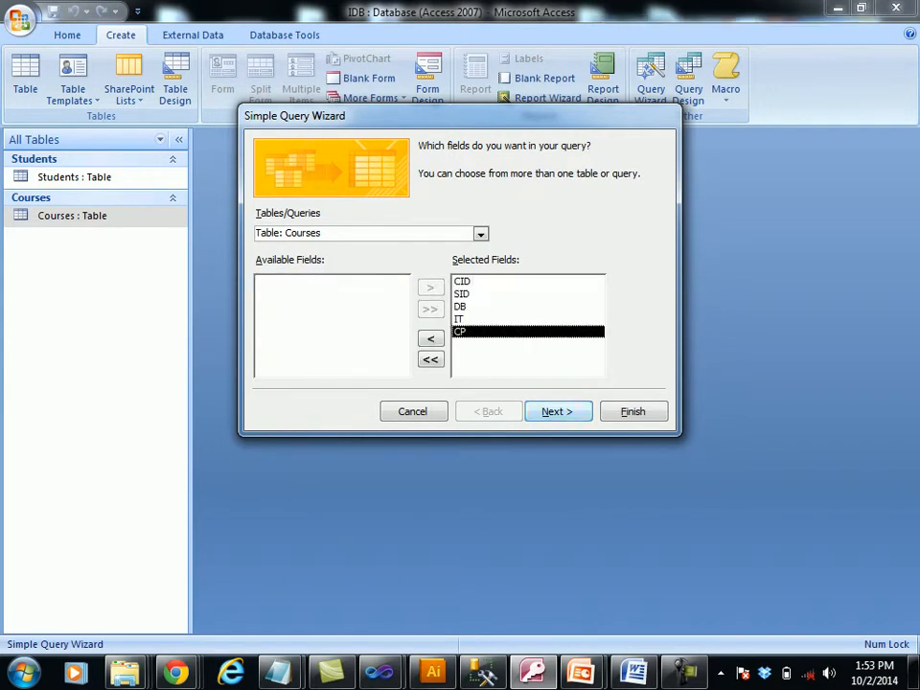
pyautogui.press('Return')
pyautogui.press('Return')
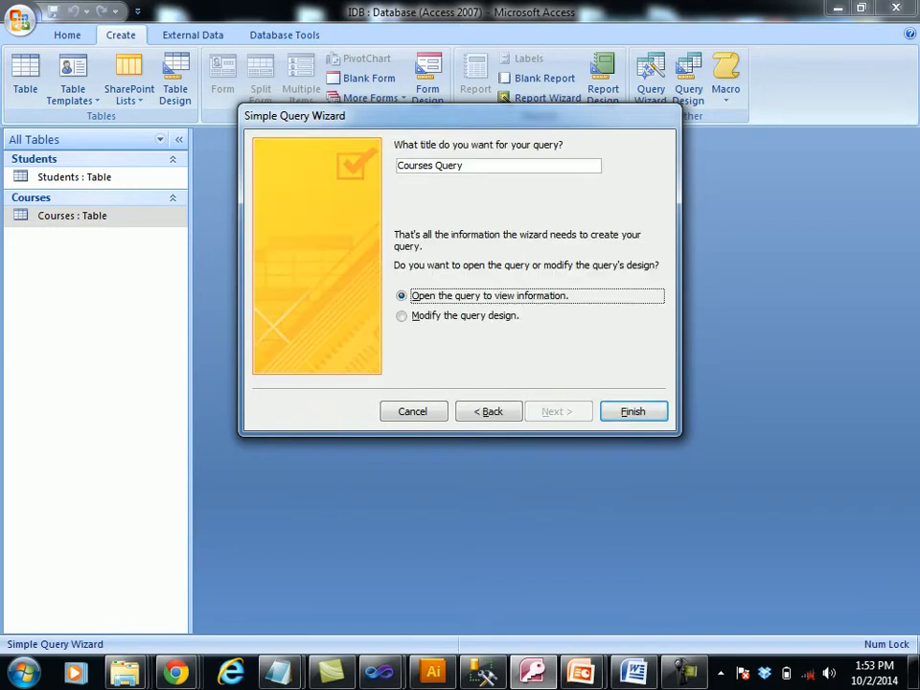
pyautogui.press('Return')
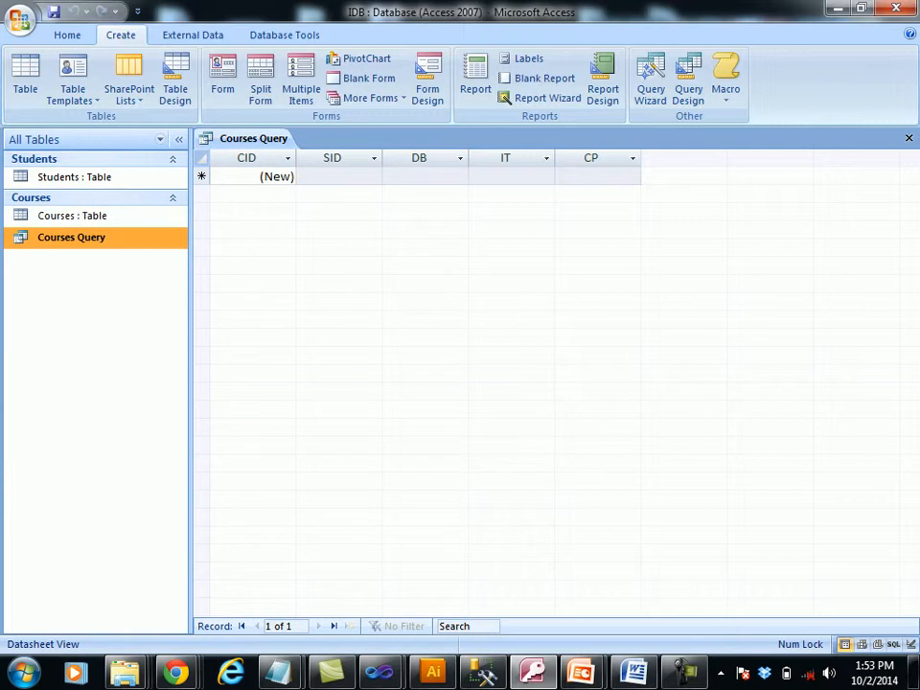
pyautogui.rightClick(99, 237)
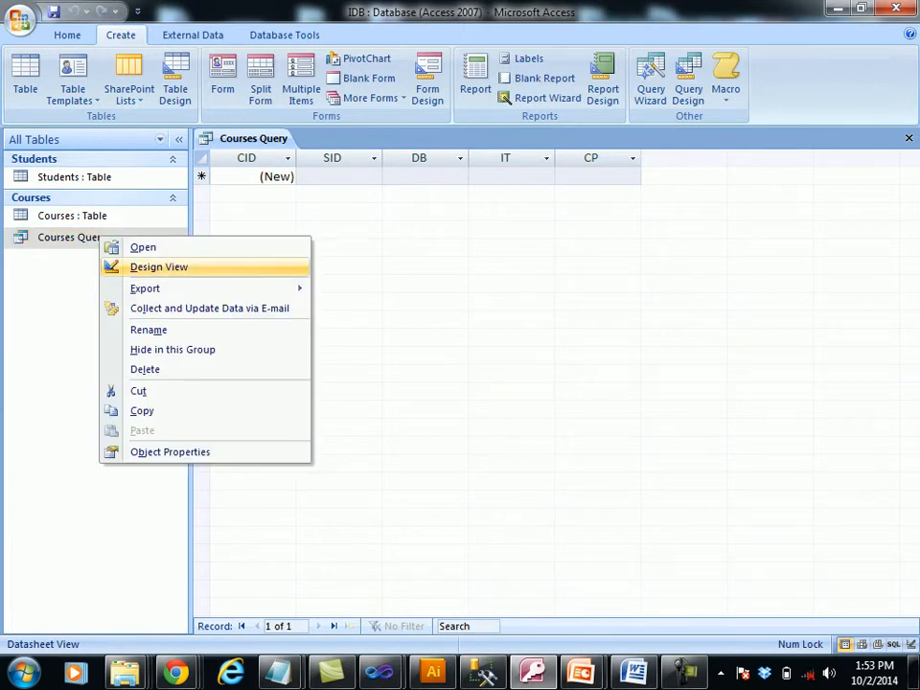
pyautogui.click(144, 265)
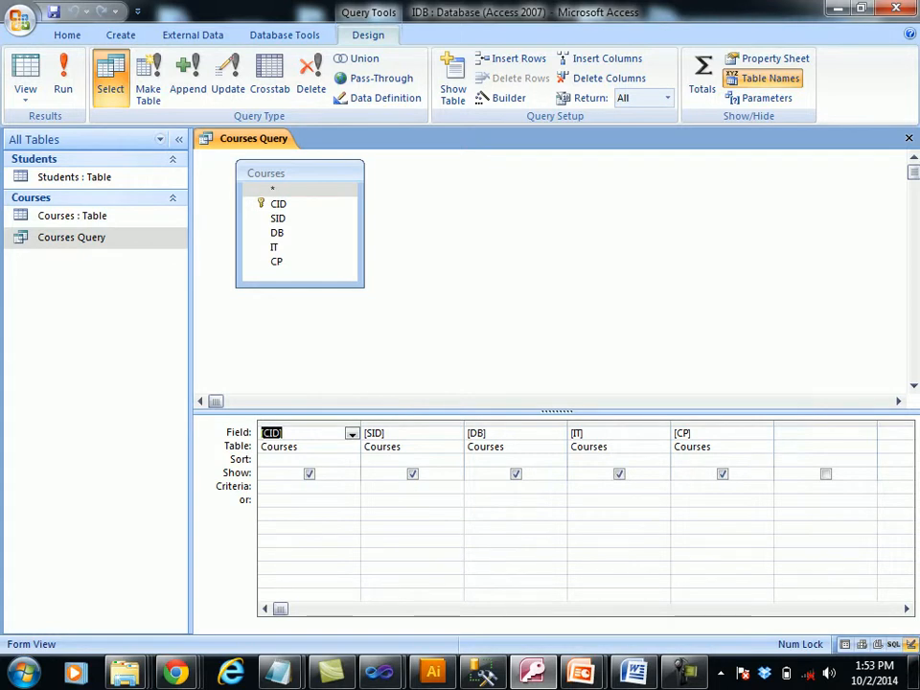
# Build the calculated field OM : [DB] + [IT] + [CP] in the empty query column after CP
pyautogui.rightClick(788, 434)
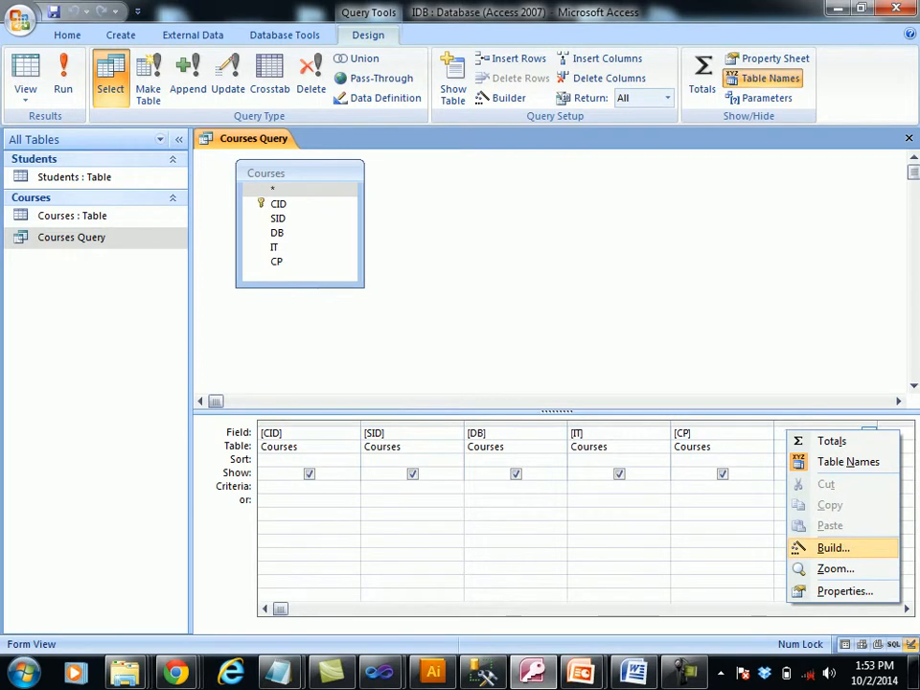
pyautogui.click(833, 548)
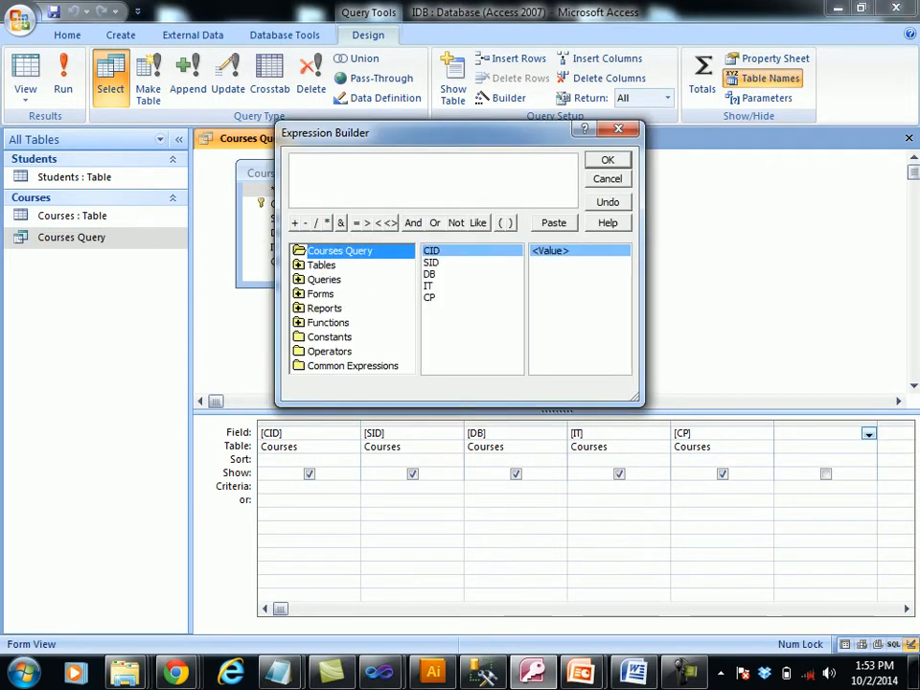
pyautogui.write('OM :')
pyautogui.doubleClick(429, 274)
pyautogui.click(330, 161)
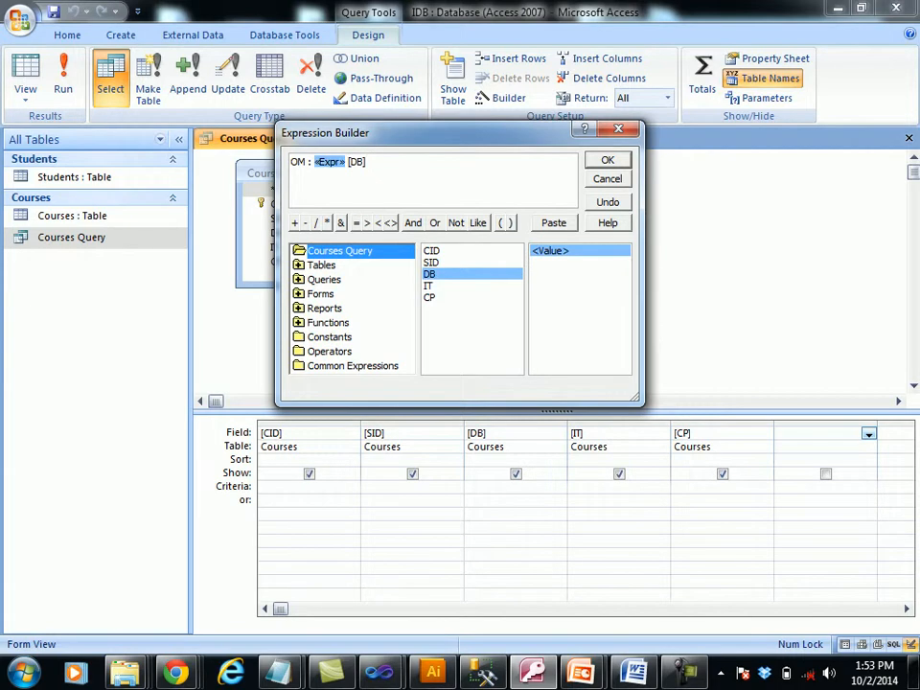
pyautogui.press('Delete')
pyautogui.click(336, 161)
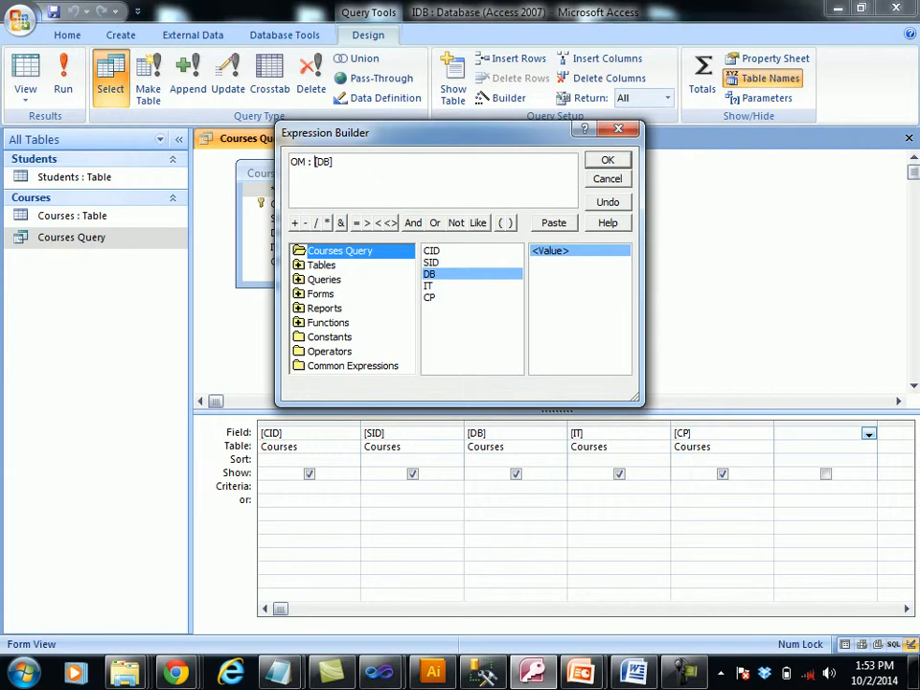
pyautogui.write('+')
pyautogui.doubleClick(429, 286)
pyautogui.write('+')
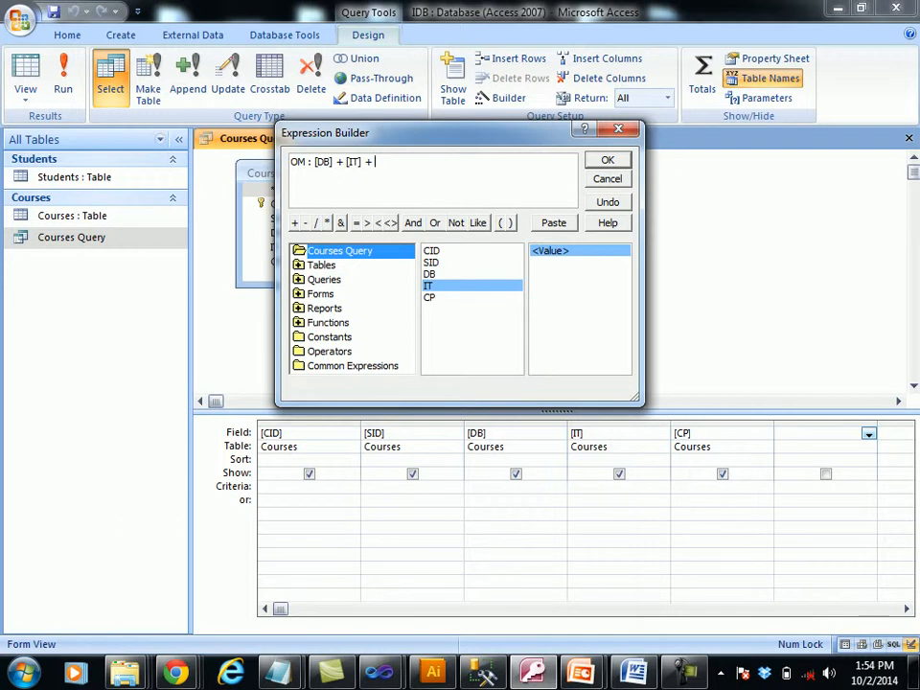
pyautogui.doubleClick(429, 297)
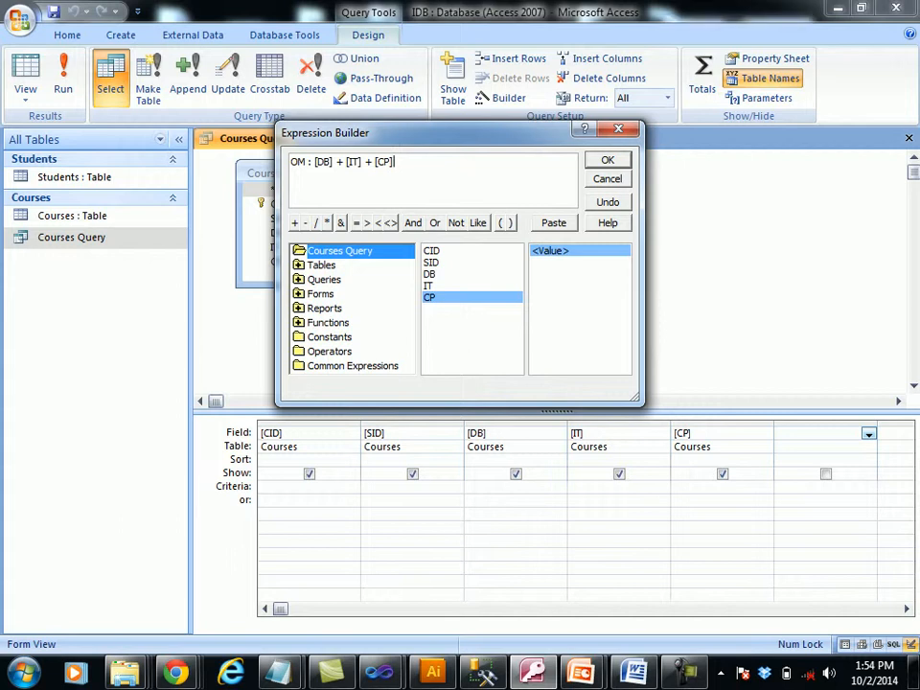
pyautogui.press('Return')
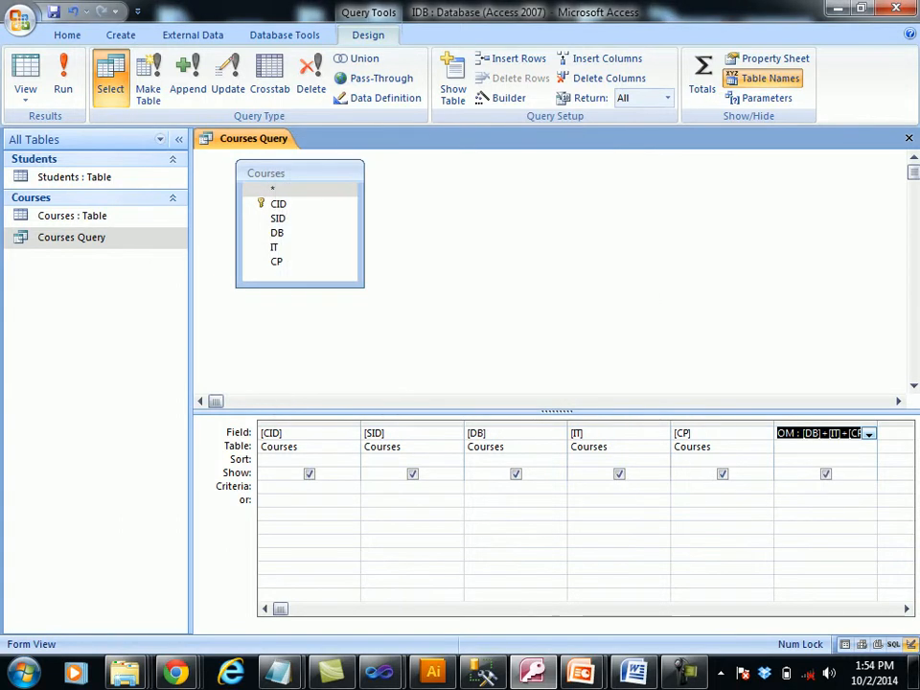
# Build the calculated field Per : [OM] / 300 * 100 in the empty query column after OM
pyautogui.press('Tab')
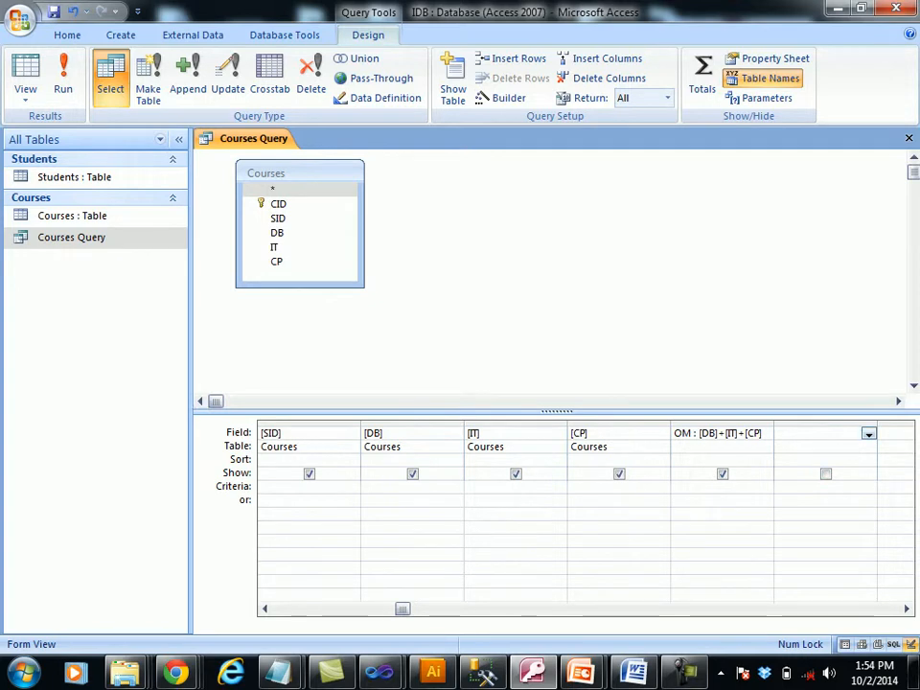
pyautogui.hotkey('shift', 'F10')
pyautogui.press('Down')
pyautogui.press('Down')
pyautogui.press('Down')
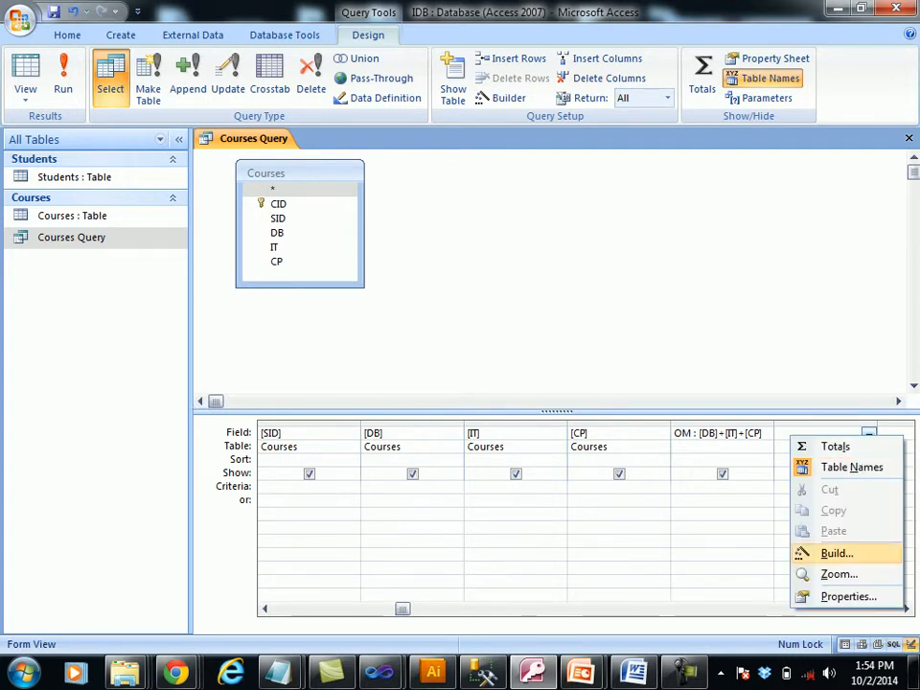
pyautogui.press('Return')
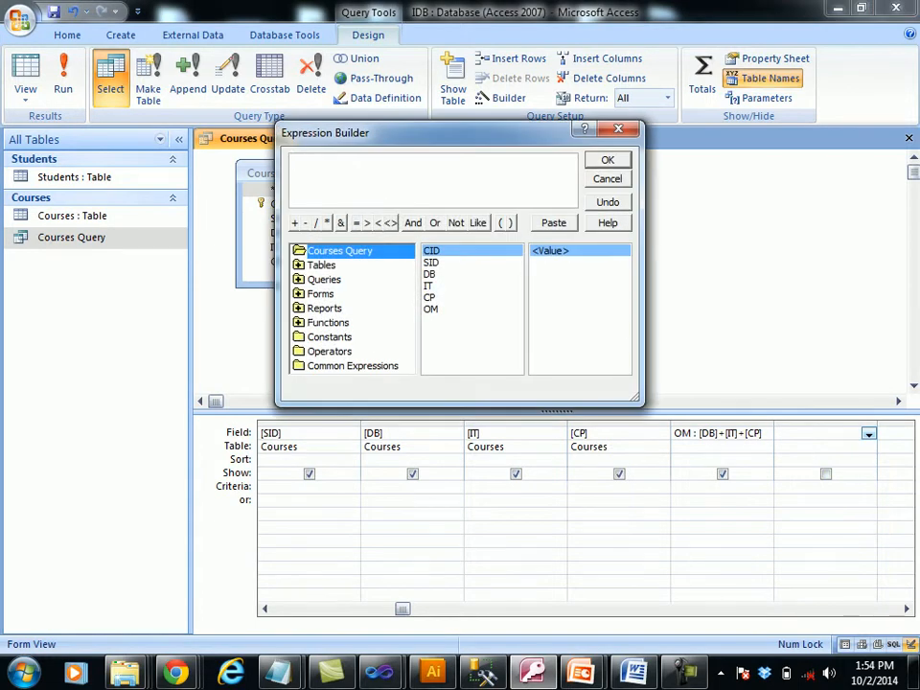
pyautogui.write('Pa')
pyautogui.press('BackSpace')
pyautogui.press('BackSpace')
pyautogui.write('Per :')
pyautogui.doubleClick(431, 309)
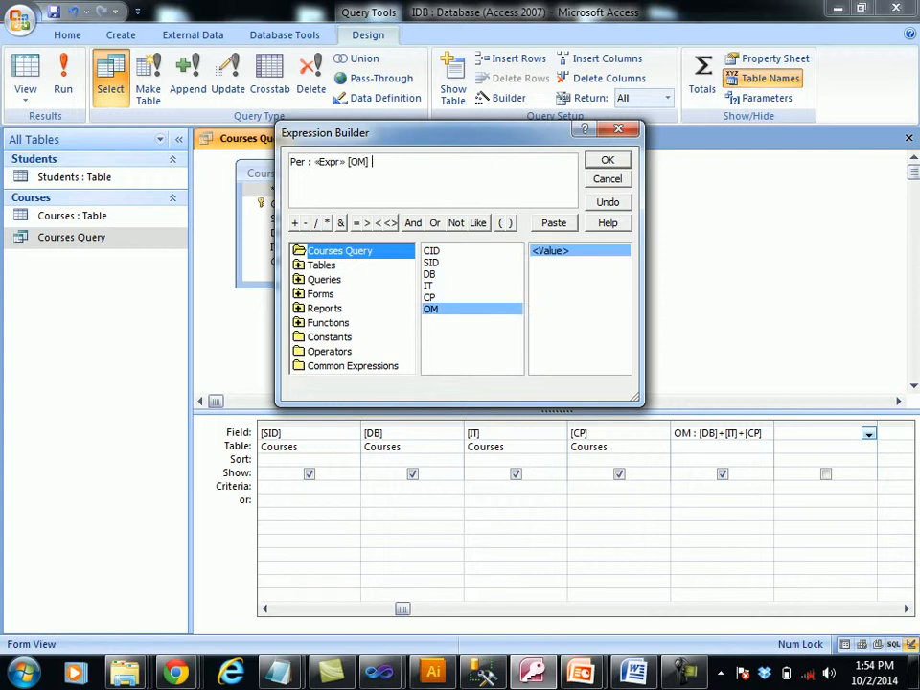
pyautogui.click(330, 161)
pyautogui.press('Delete')
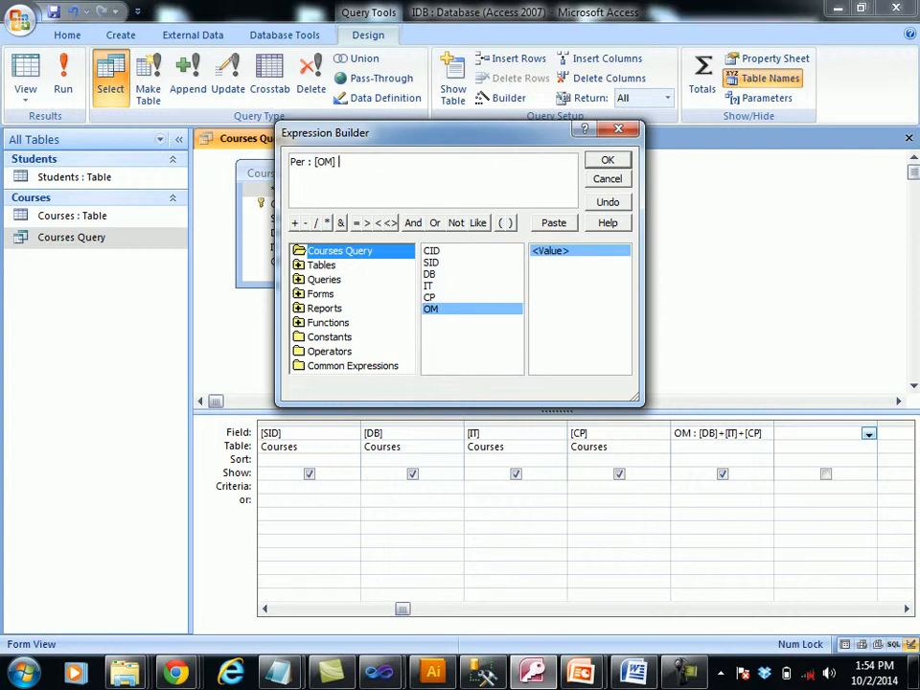
pyautogui.write('/ 300 * 100')
pyautogui.press('Return')
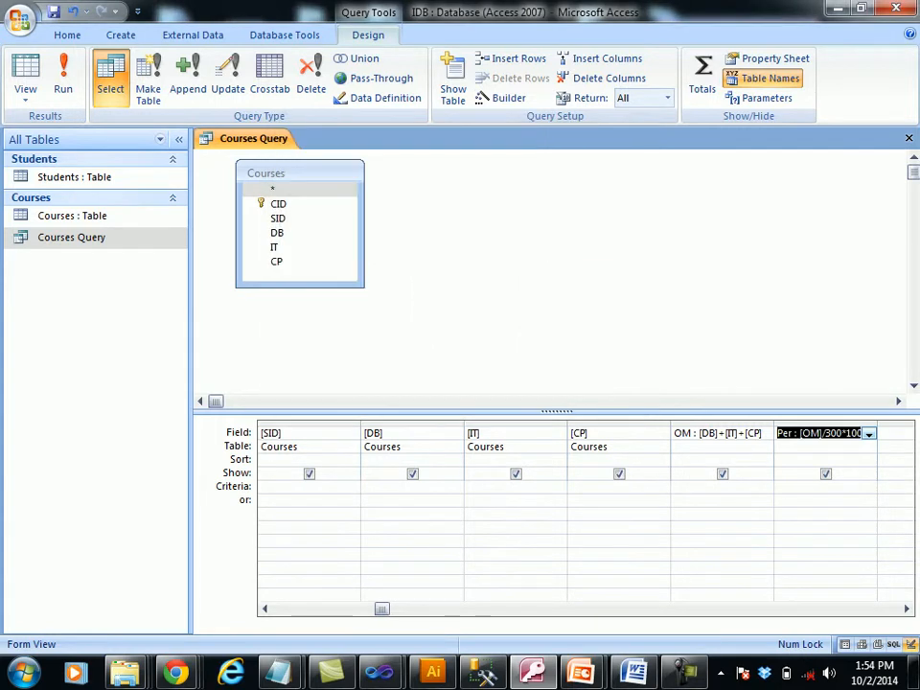
# Start a Grade expression in the Expression Builder for the column after Per, reading Grade : iif( [Per] >= 80, "A+",
pyautogui.press('Tab')
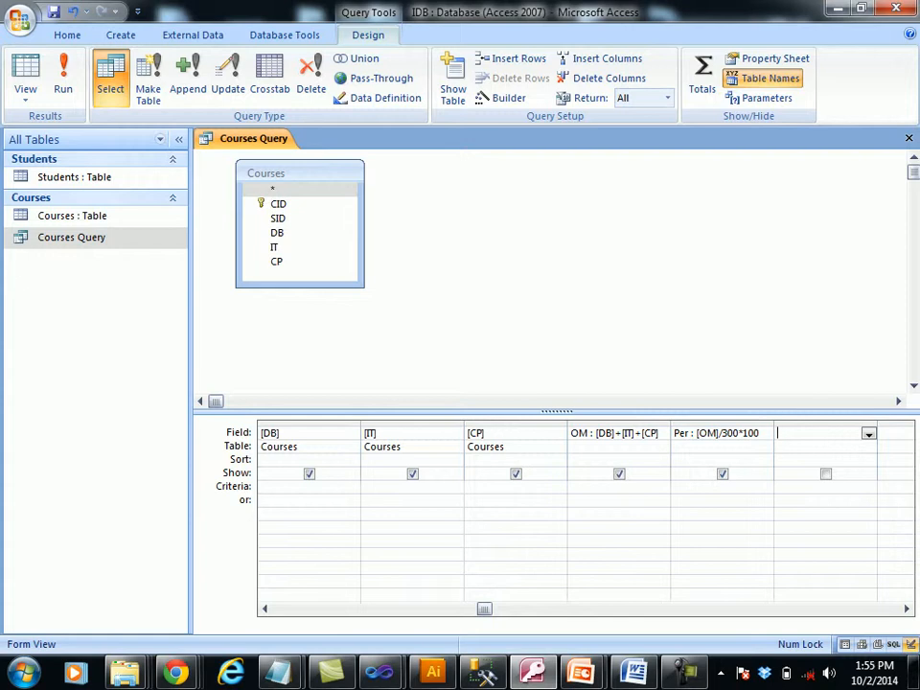
pyautogui.hotkey('shift', 'F10')
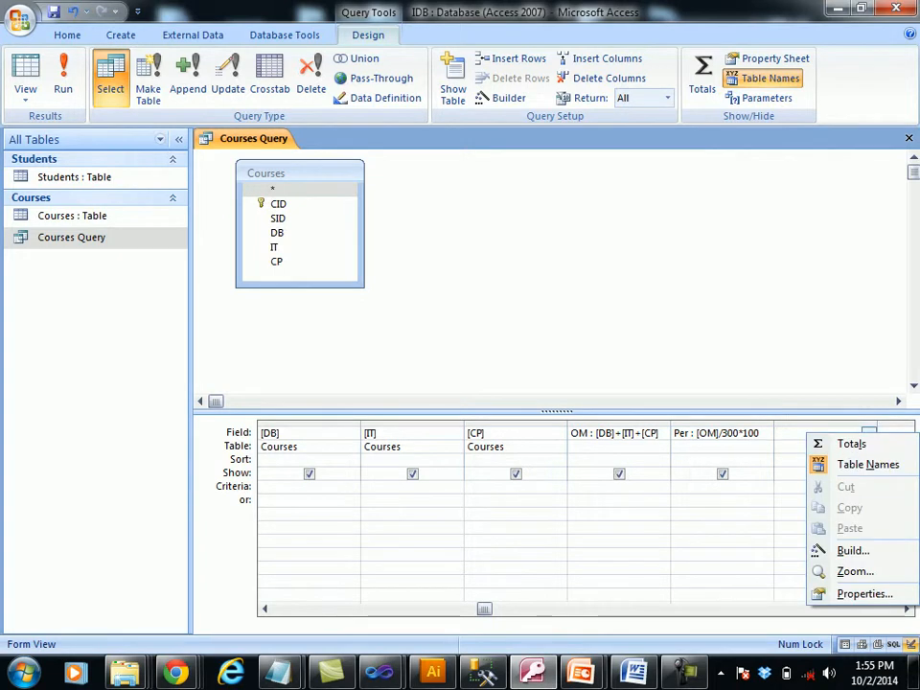
pyautogui.press('Down')
pyautogui.press('Down')
pyautogui.press('Down')
pyautogui.press('Return')
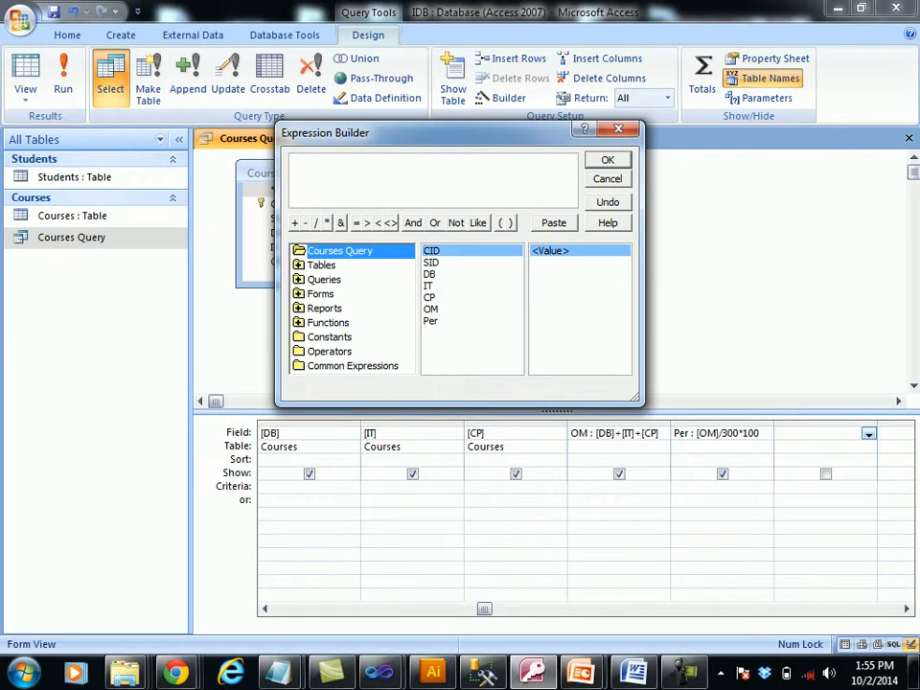
pyautogui.write('Grade : iif(')
pyautogui.doubleClick(430, 320)
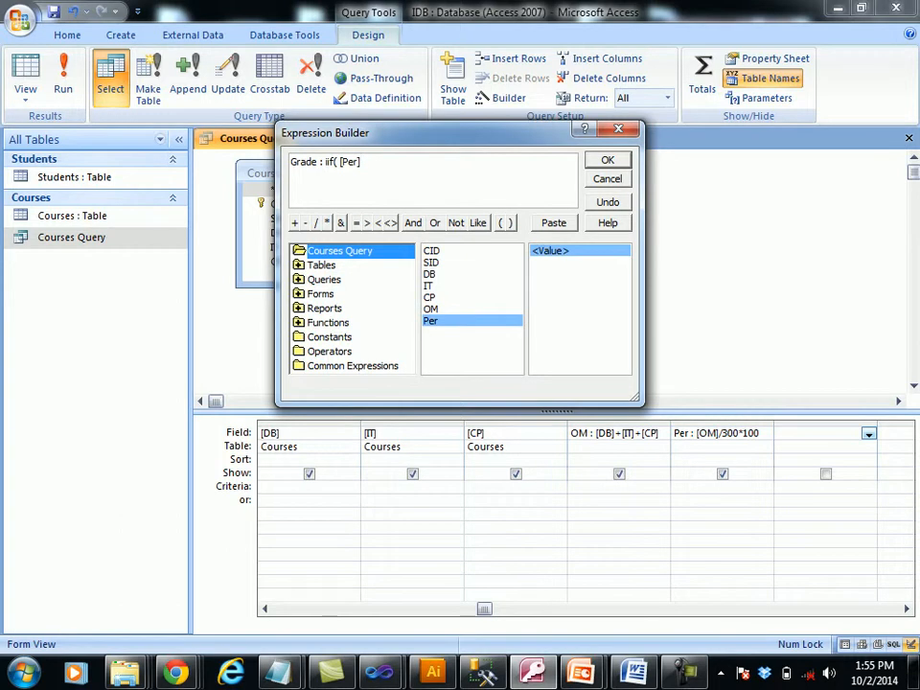
pyautogui.write('> ')
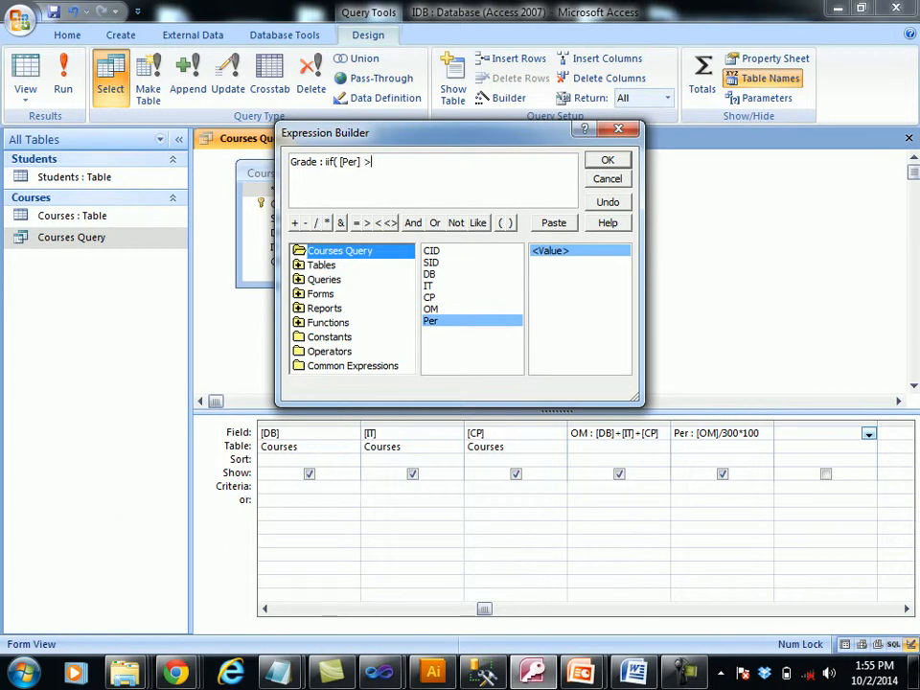
pyautogui.write('=')
pyautogui.write(' 8-')
pyautogui.press('BackSpace')
pyautogui.write('0 , "A+",')
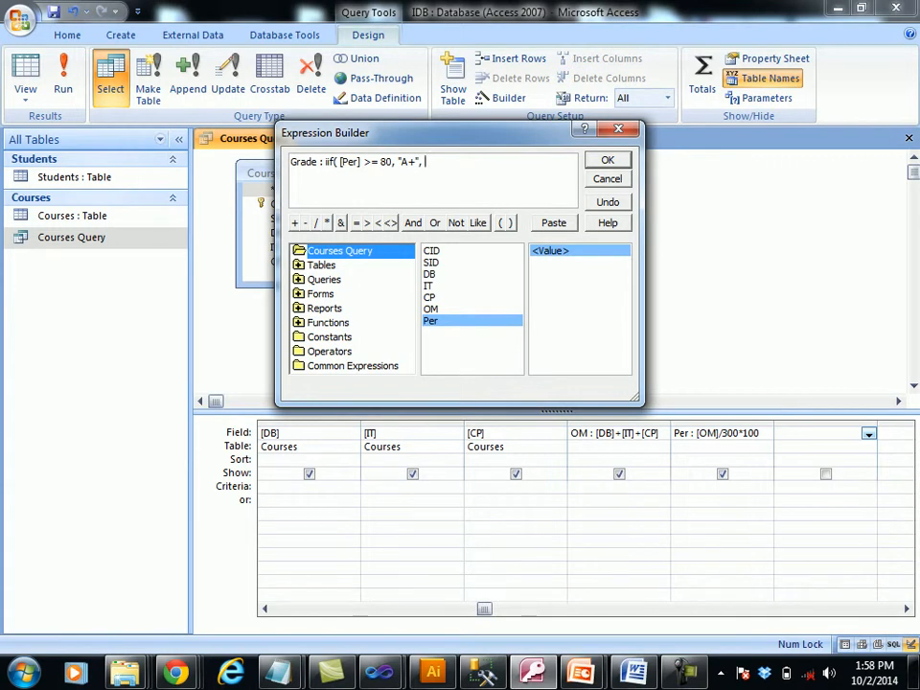
# Copy the iif( [Per] >= 80, "A+", clause and paste it three more times at the end of the Grade expression
pyautogui.hotkey('shift', 'Left')
pyautogui.hotkey('shift', 'Left')
pyautogui.hotkey('shift', 'Left')
pyautogui.hotkey('shift', 'Left')
pyautogui.hotkey('shift', 'Left')
pyautogui.hotkey('shift', 'Left')
pyautogui.hotkey('shift', 'Left')
pyautogui.hotkey('shift', 'Left')
pyautogui.hotkey('shift', 'Left')
pyautogui.hotkey('shift', 'Left')
pyautogui.hotkey('shift', 'Left')
pyautogui.hotkey('shift', 'Left')
pyautogui.hotkey('shift', 'Left')
pyautogui.hotkey('shift', 'Left')
pyautogui.hotkey('shift', 'Left')
pyautogui.hotkey('shift', 'Left')
pyautogui.hotkey('shift', 'Left')
pyautogui.hotkey('shift', 'Left')
pyautogui.hotkey('shift', 'Left')
pyautogui.hotkey('shift', 'Left')
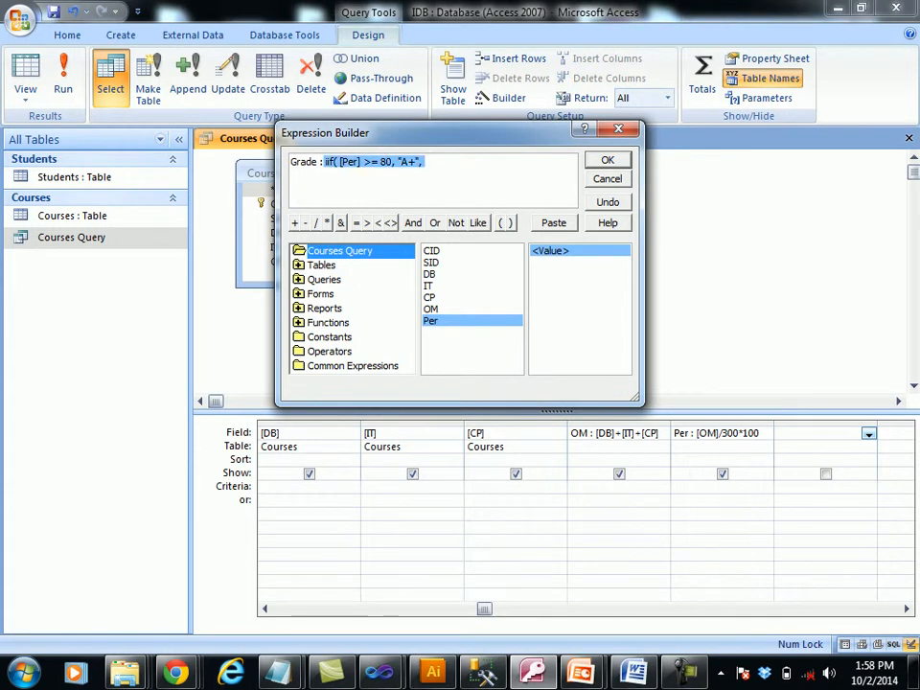
pyautogui.hotkey('ctrl', 'c')
pyautogui.press('Right')
pyautogui.hotkey('ctrl', 'v')
pyautogui.hotkey('ctrl', 'v')
pyautogui.hotkey('ctrl', 'v')
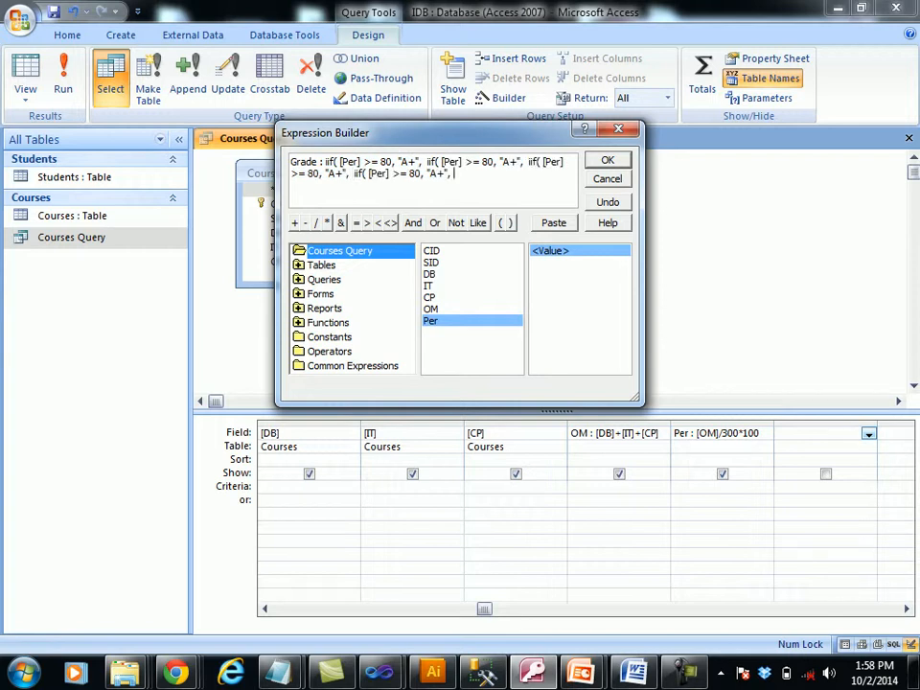
# Change the second iif clause of the Grade expression to a threshold of 70 and grade "A"
pyautogui.click(486, 163)
pyautogui.press('BackSpace')
pyautogui.write('7')
pyautogui.press('Right')
pyautogui.press('Right')
pyautogui.press('Right')
pyautogui.press('Right')
pyautogui.press('Right')
pyautogui.press('Right')
pyautogui.press('BackSpace')
# Change the third iif clause of the Grade expression to a threshold of 60 and grade "B"
pyautogui.click(297, 173)
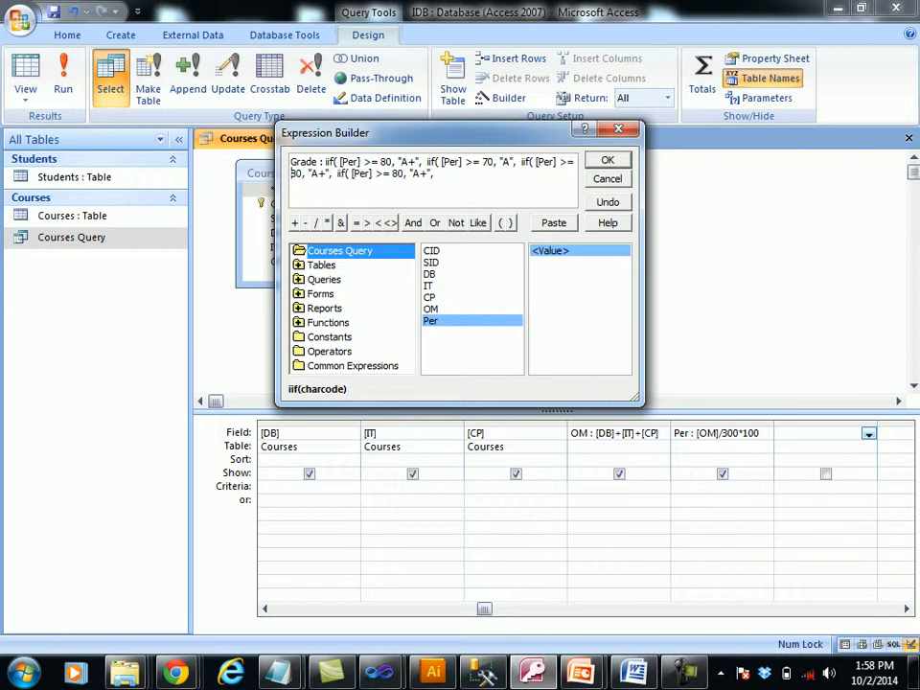
pyautogui.press('BackSpace')
pyautogui.write('6')
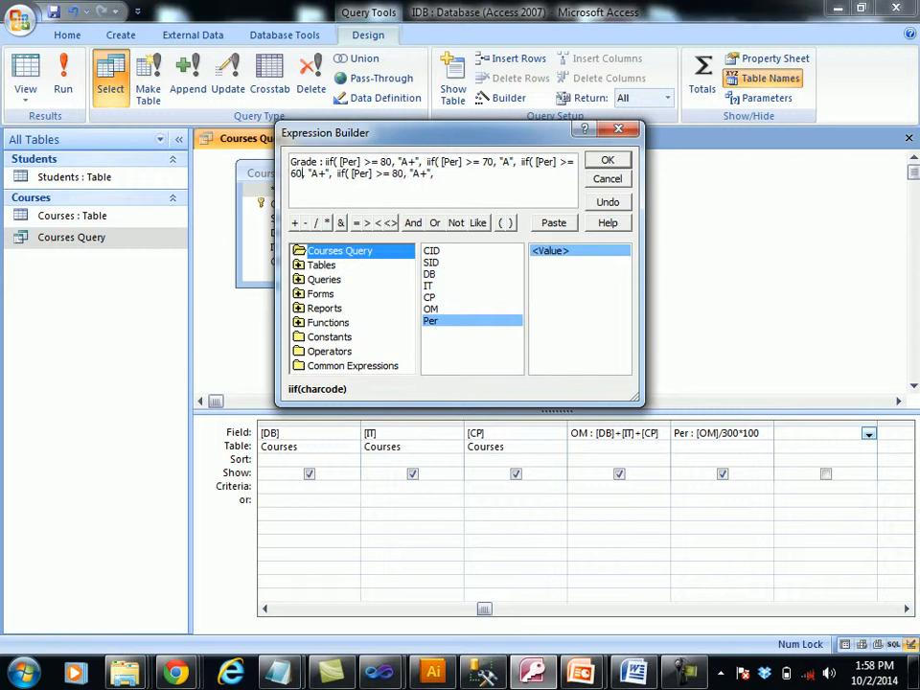
pyautogui.doubleClick(311, 174)
pyautogui.press('BackSpace')
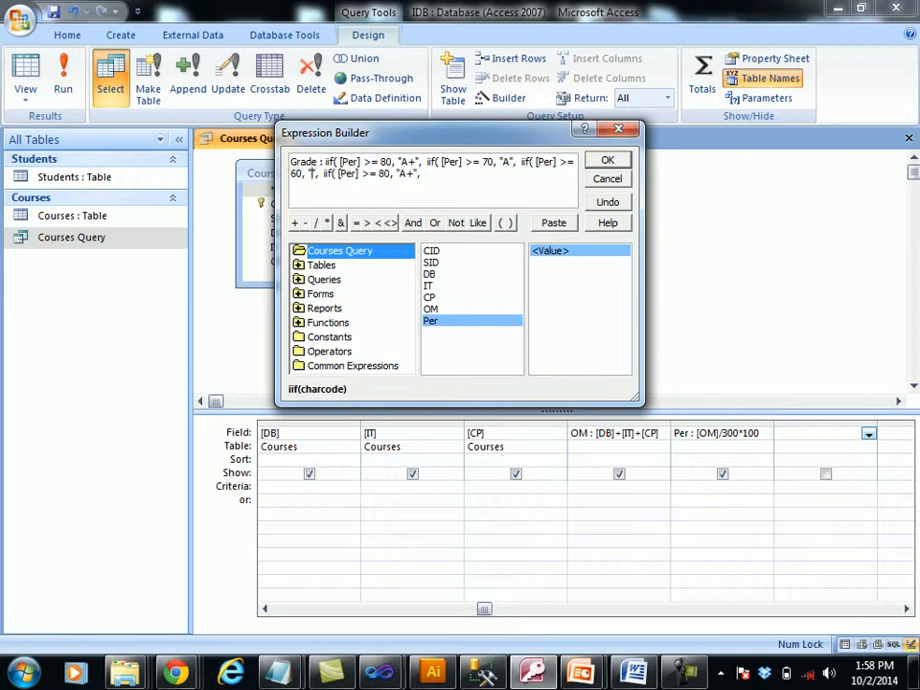
pyautogui.write('B')
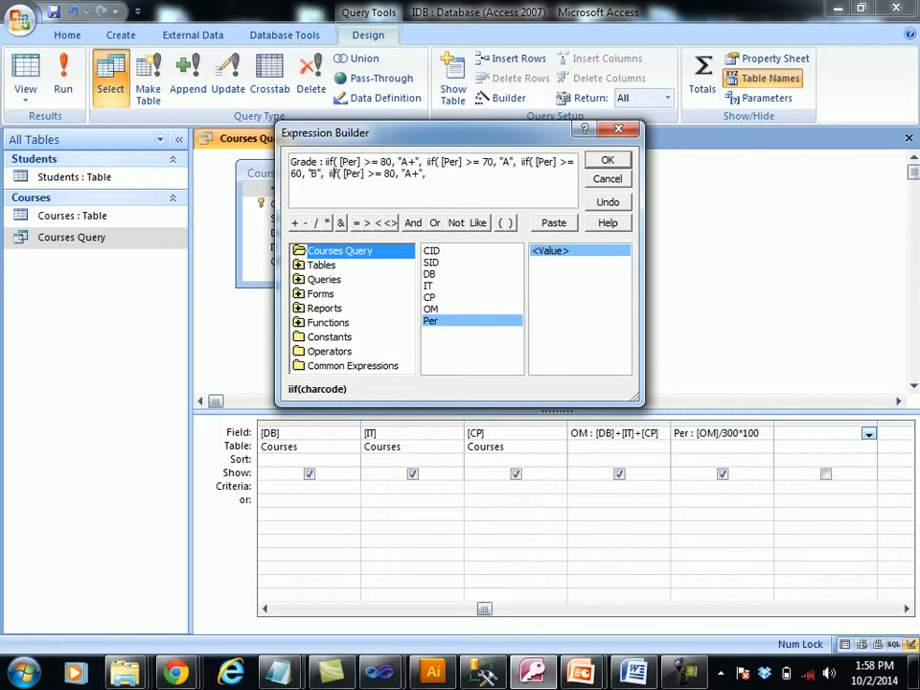
# Change the fourth iif clause of the Grade expression to a threshold of 50 and grade "C"
pyautogui.doubleClick(389, 173)
pyautogui.write('50')
pyautogui.doubleClick(409, 174)
pyautogui.press('BackSpace')
pyautogui.write('C')
# Finish the Grade expression with "FAIL" as the remaining result and four closing parentheses, and accept it into the query column
pyautogui.write('"F')
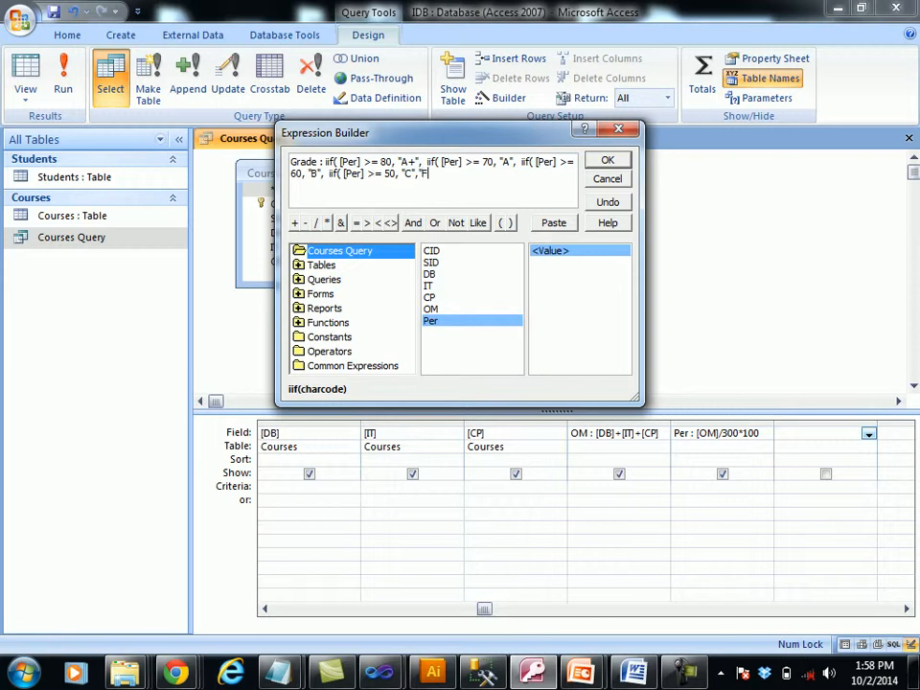
pyautogui.press('capslock')
pyautogui.write('FAIL')
pyautogui.press('capslock')
pyautogui.write('"))))')
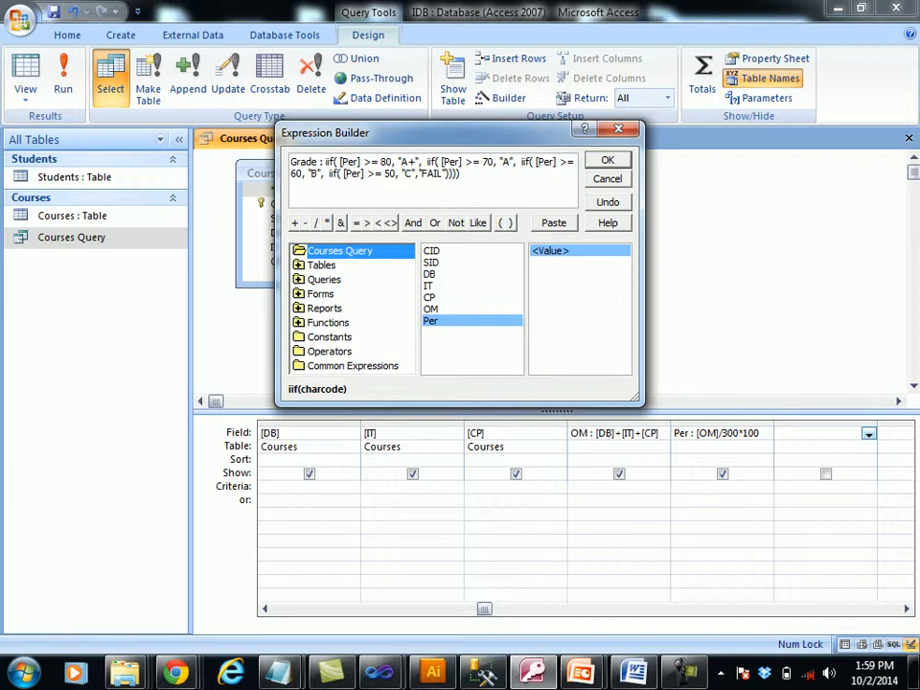
pyautogui.press('Return')
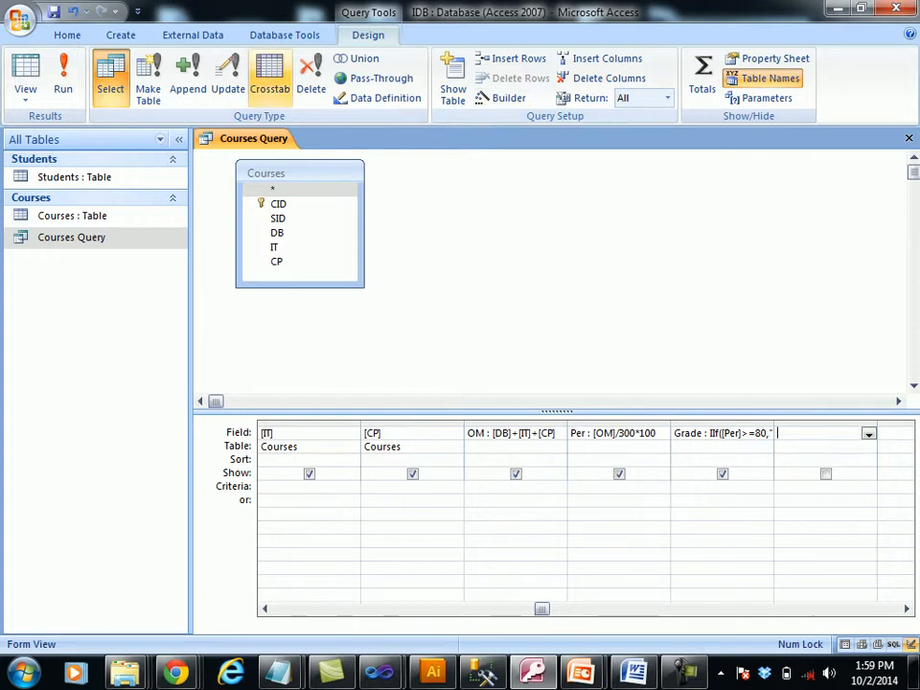
pyautogui.click(75, 177)
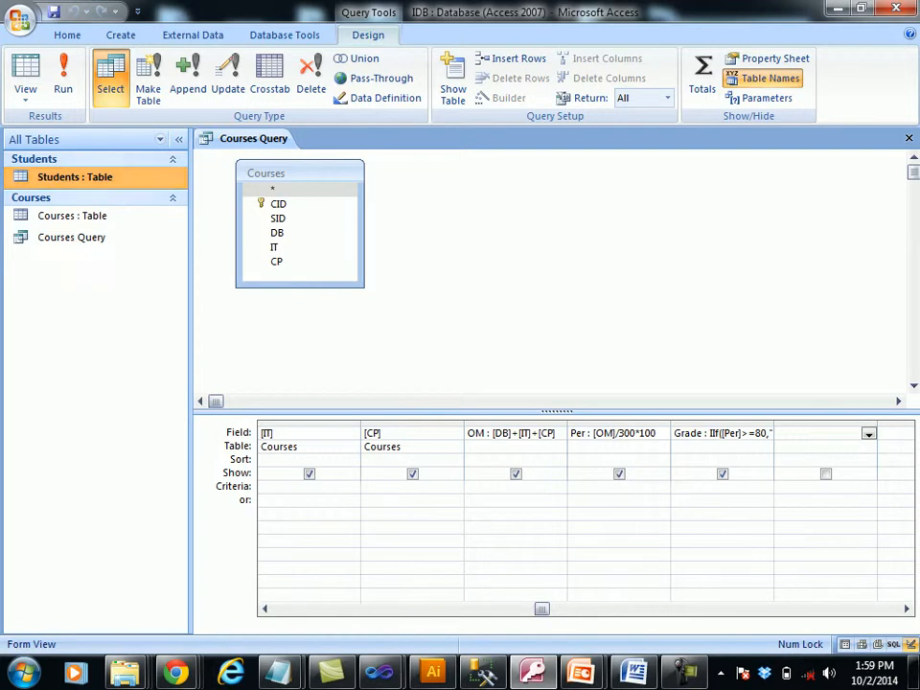
pyautogui.click(72, 215)
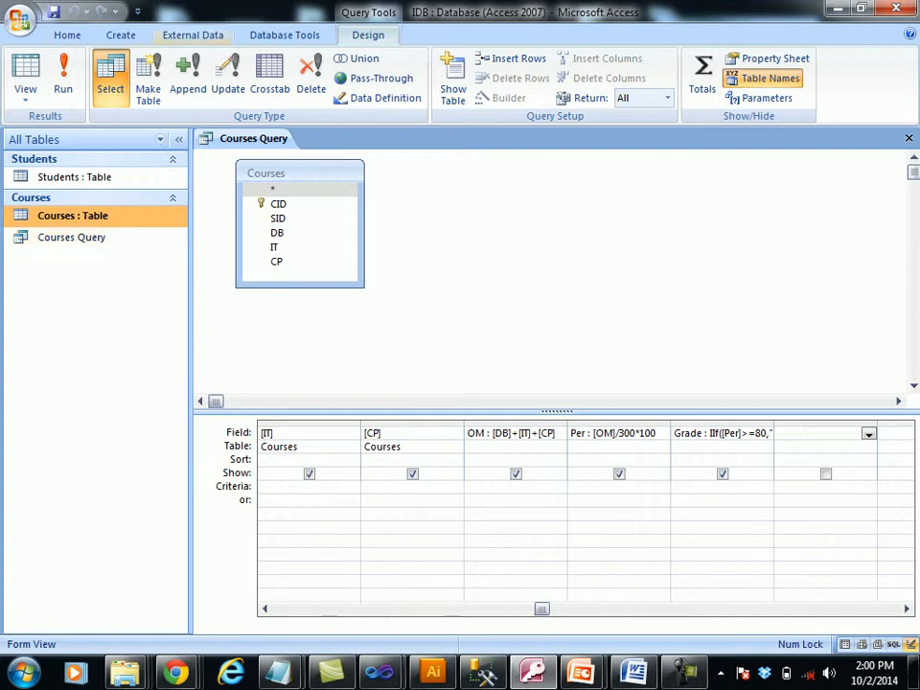
pyautogui.click(285, 35)
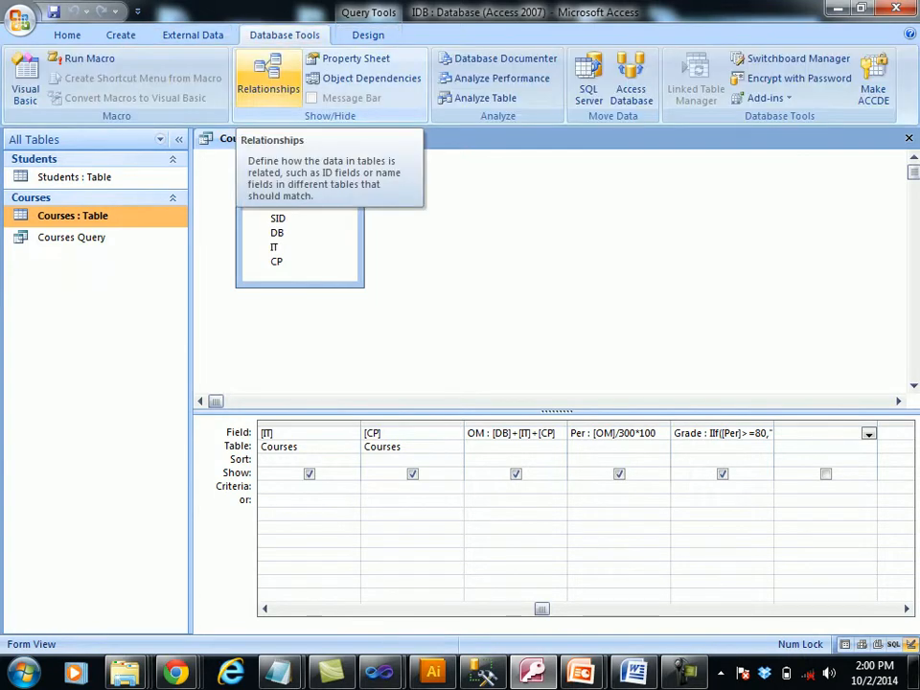
pyautogui.click(268, 77)
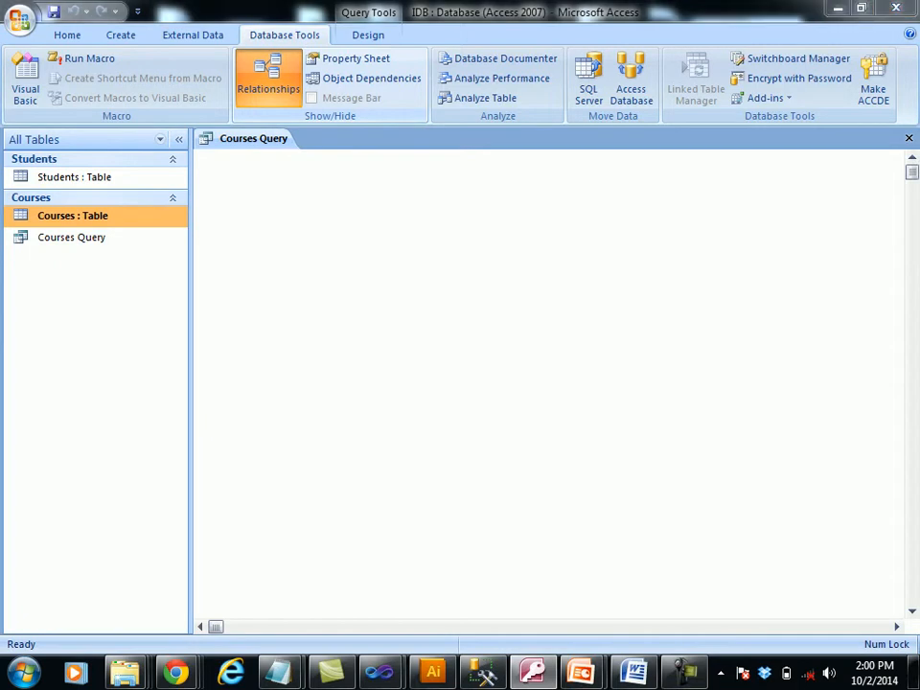
pyautogui.moveTo(384, 130); pyautogui.dragTo(485, 266)
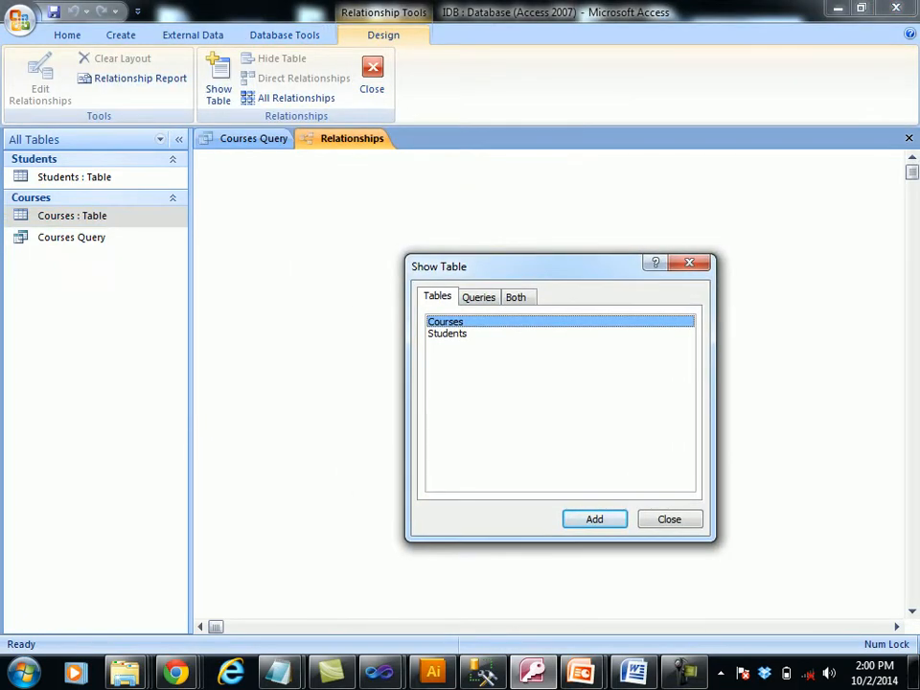
pyautogui.keyDown('shift'); pyautogui.click(447, 333); pyautogui.keyUp('shift')
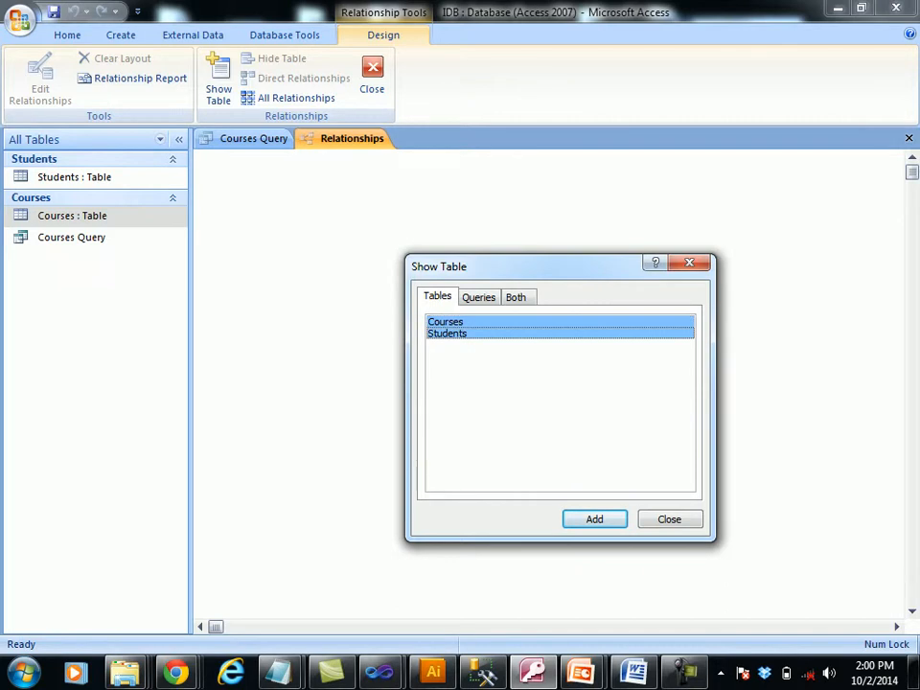
pyautogui.click(594, 519)
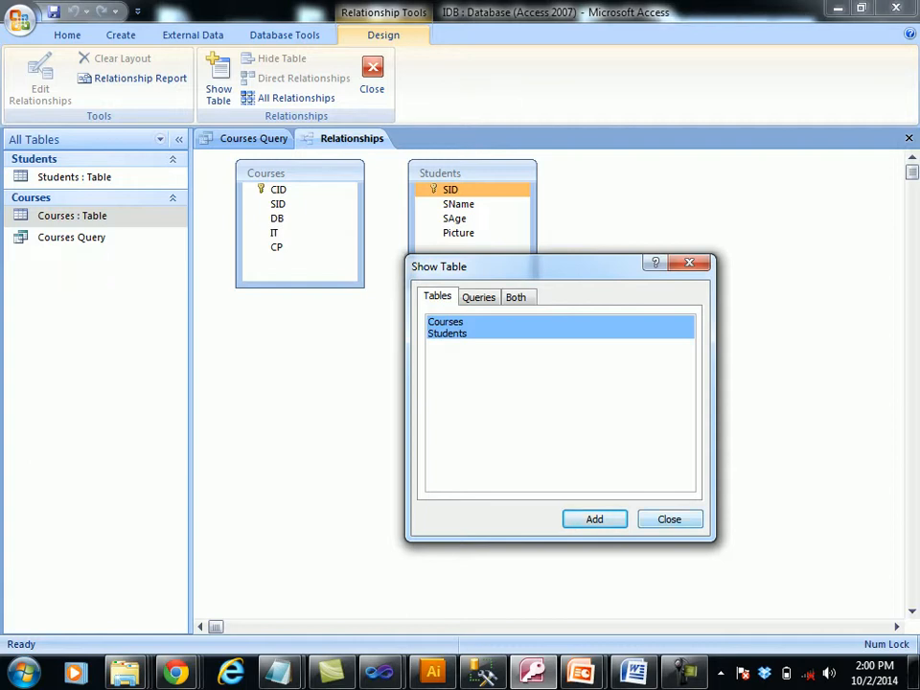
pyautogui.press('Escape')
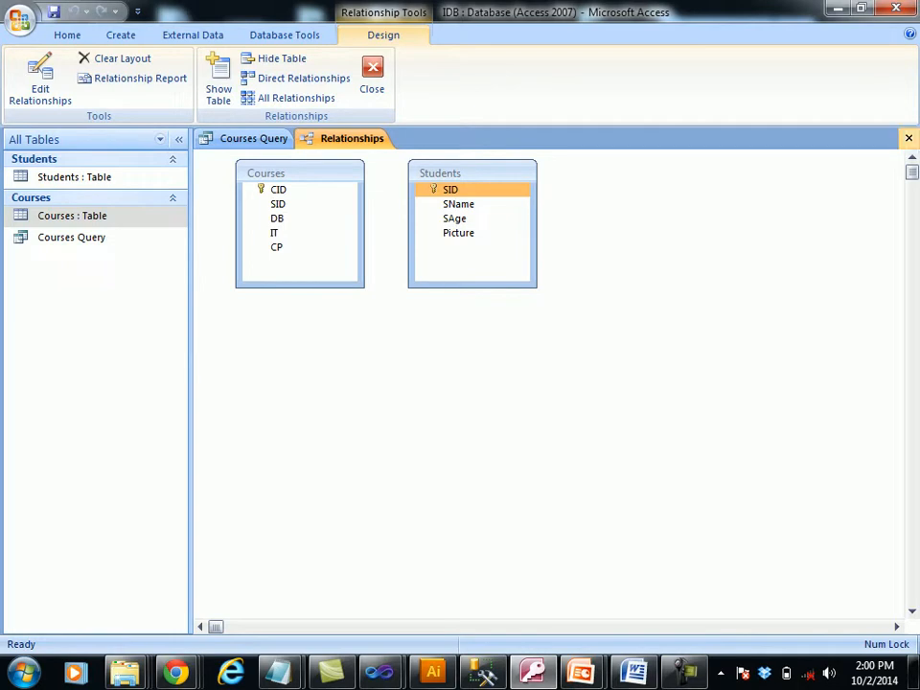
pyautogui.click(909, 138)
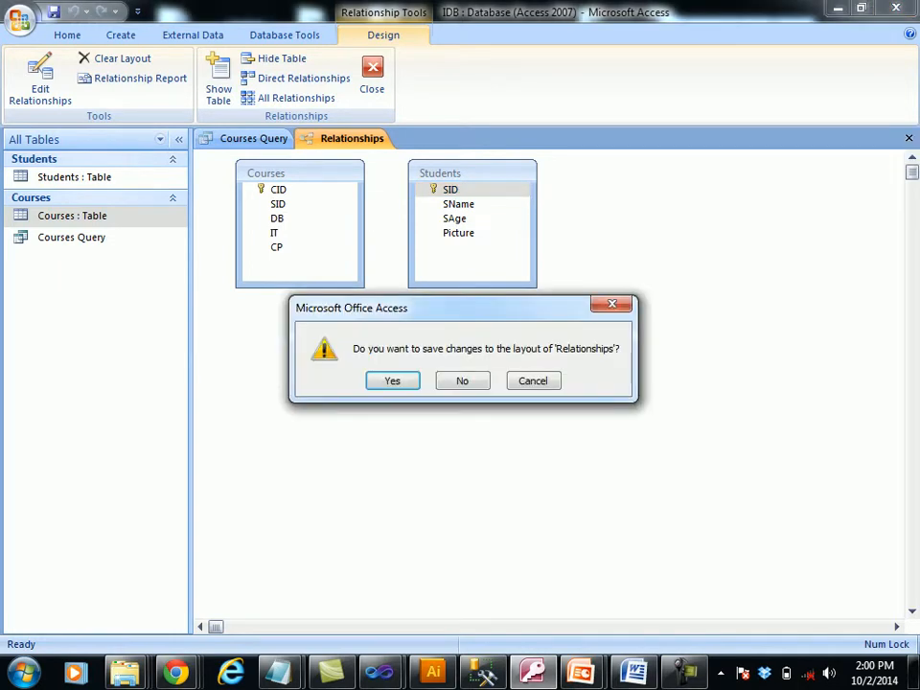
pyautogui.click(462, 381)
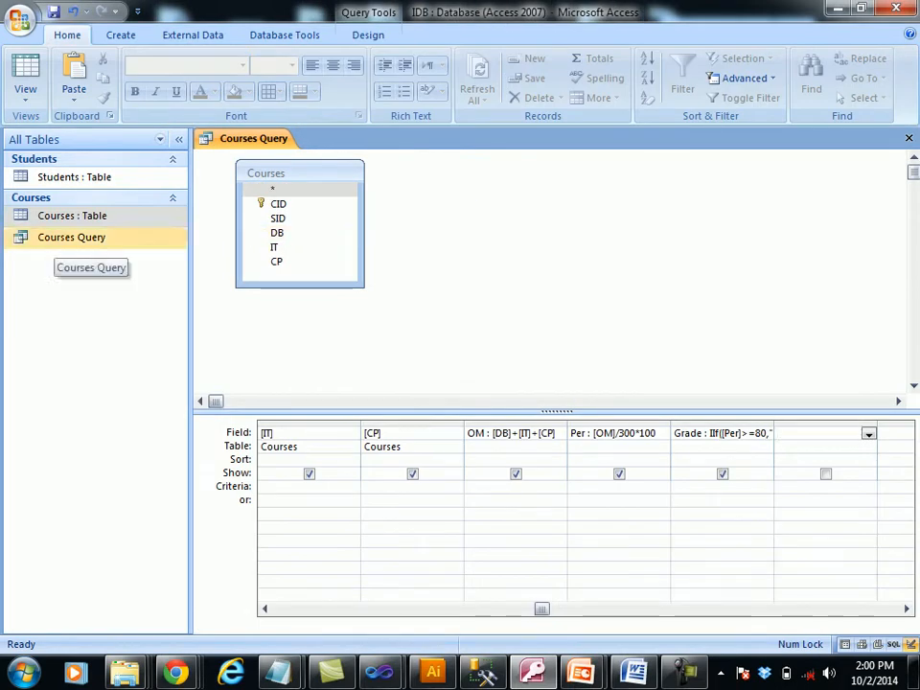
# Open the database relationships layout and add both the Courses and Students tables to it
pyautogui.click(71, 237)
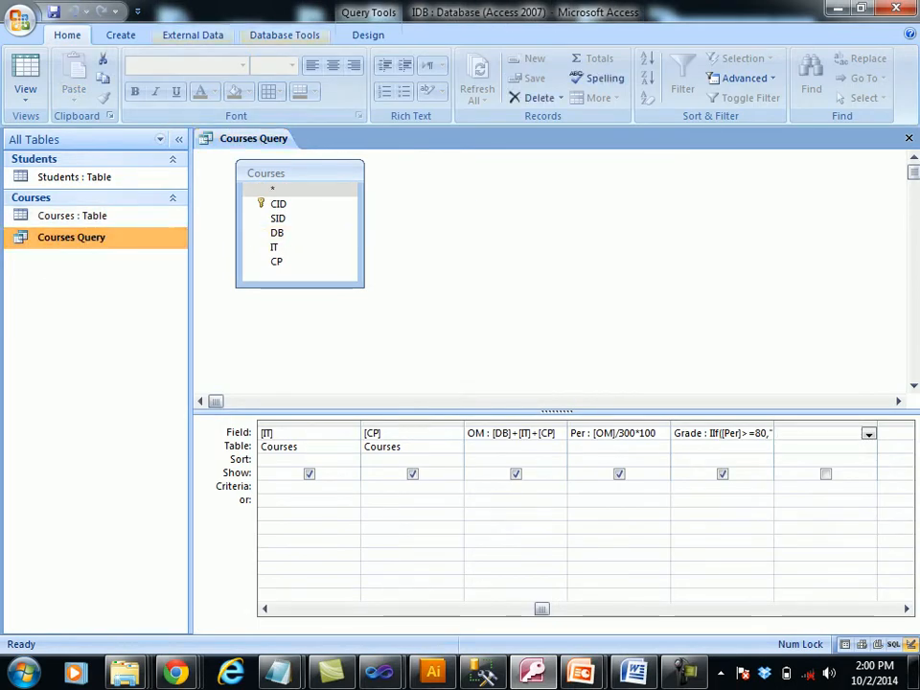
pyautogui.click(285, 35)
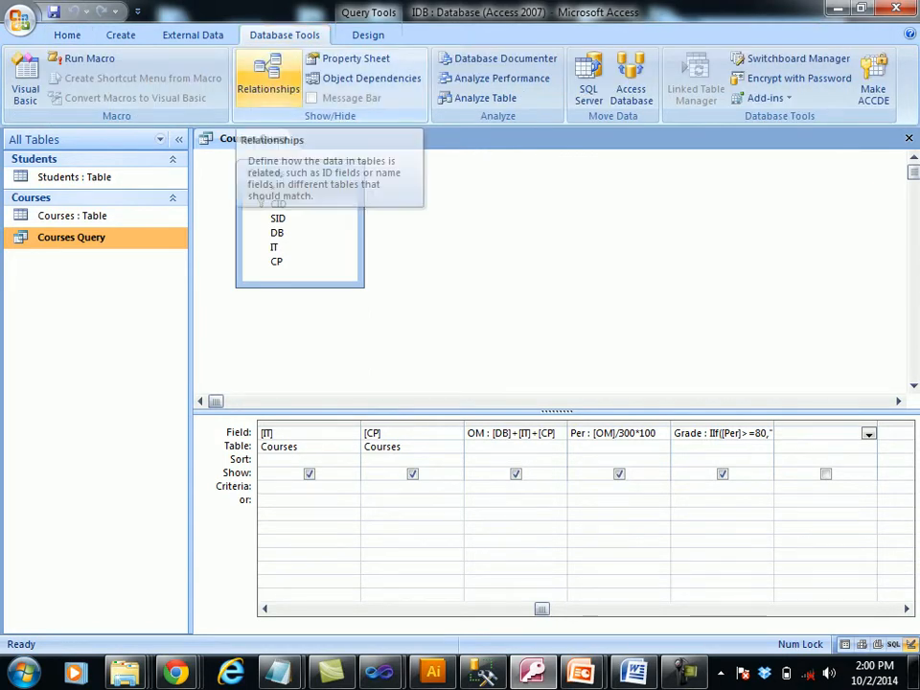
pyautogui.click(269, 75)
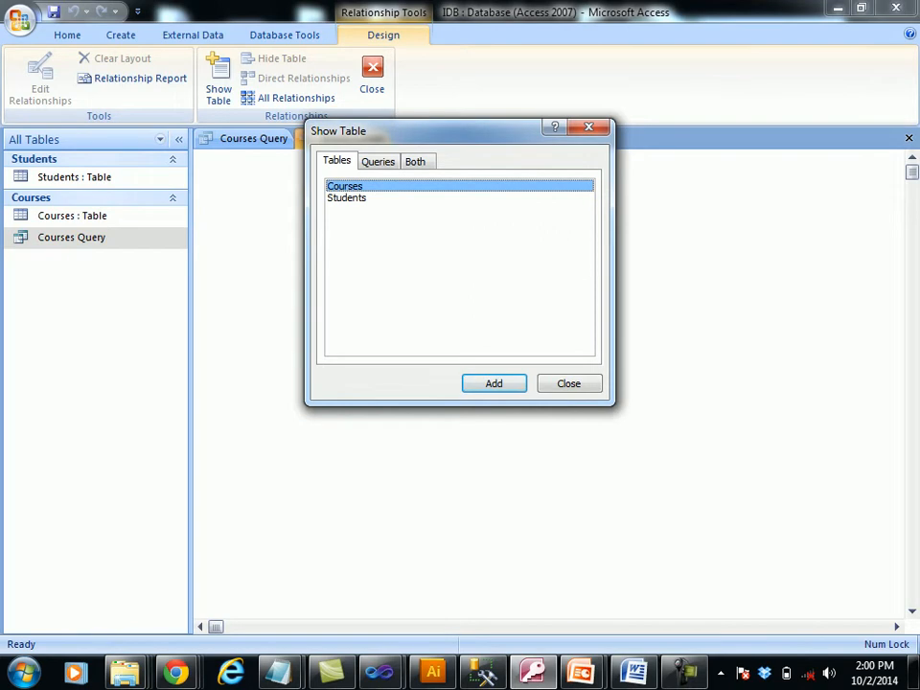
pyautogui.hotkey('shift', 'Down')
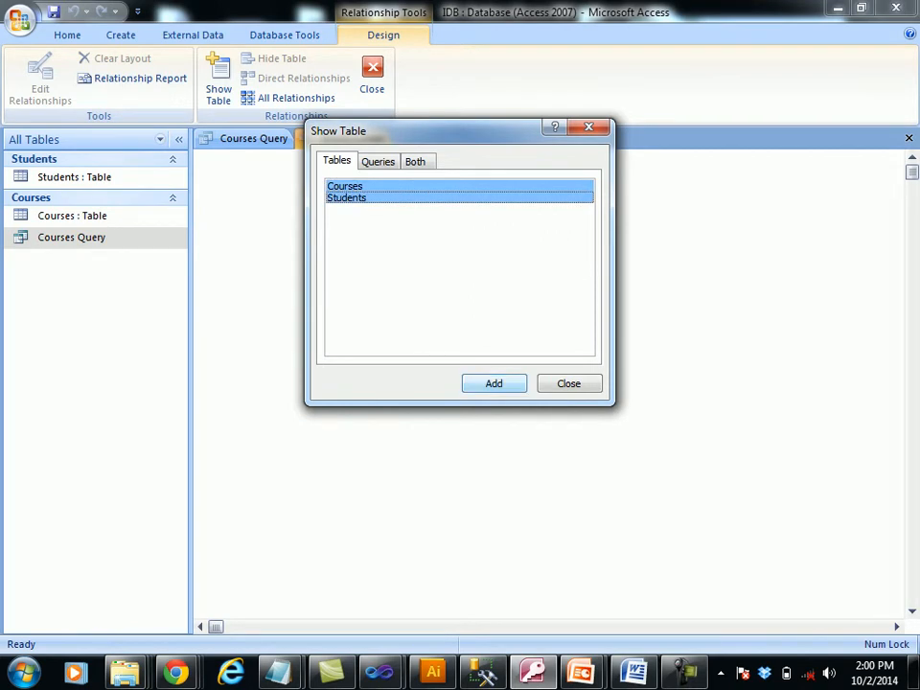
pyautogui.press('Return')
pyautogui.press('Escape')
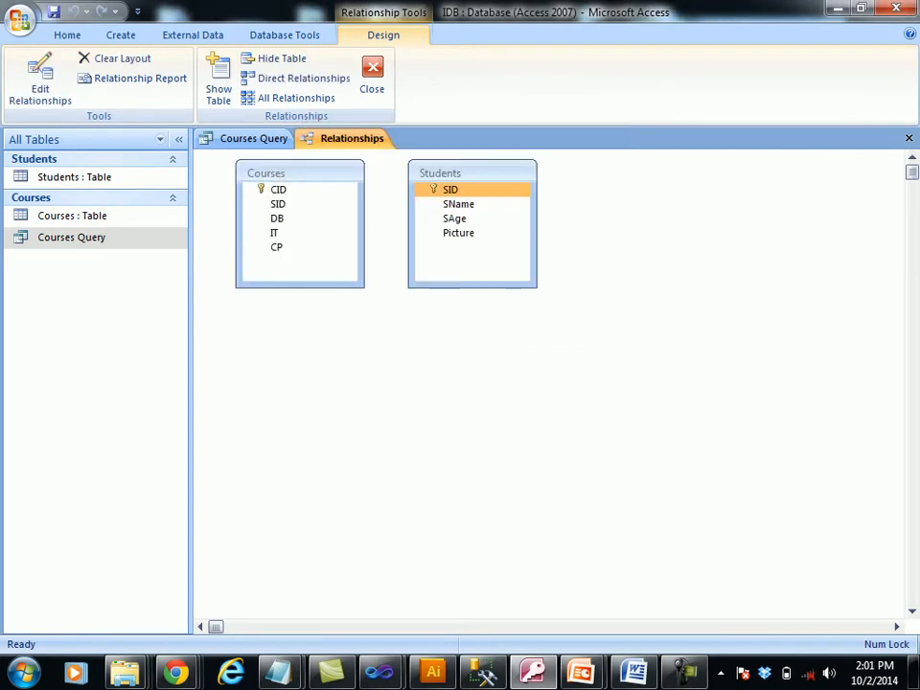
# Move the Students table clear of Courses and relate its SID to the SID in Courses, enforcing referential integrity
pyautogui.moveTo(461, 172); pyautogui.dragTo(548, 260)
pyautogui.click(278, 189)
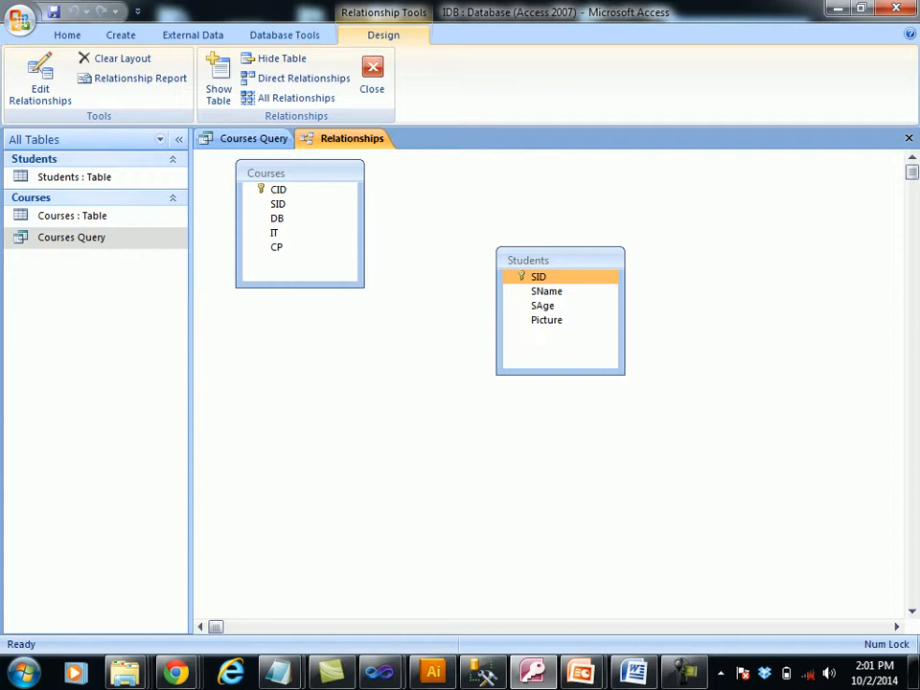
pyautogui.moveTo(538, 277); pyautogui.dragTo(278, 203)
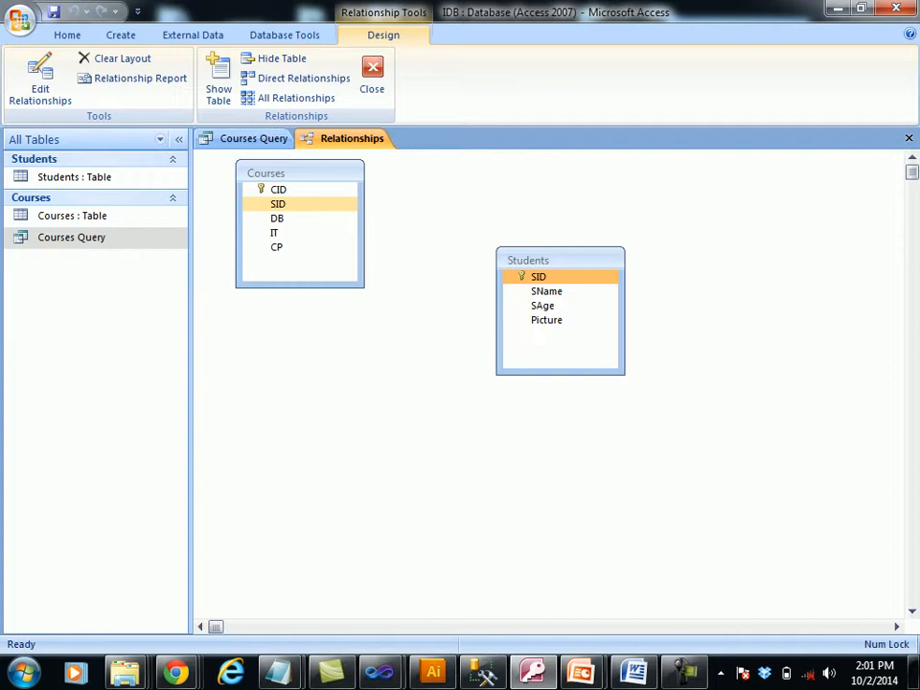
pyautogui.moveTo(278, 203)
pyautogui.mouseDown()
pyautogui.moveTo(278, 232)
pyautogui.moveTo(422, 207)
pyautogui.moveTo(278, 203)
pyautogui.mouseUp()
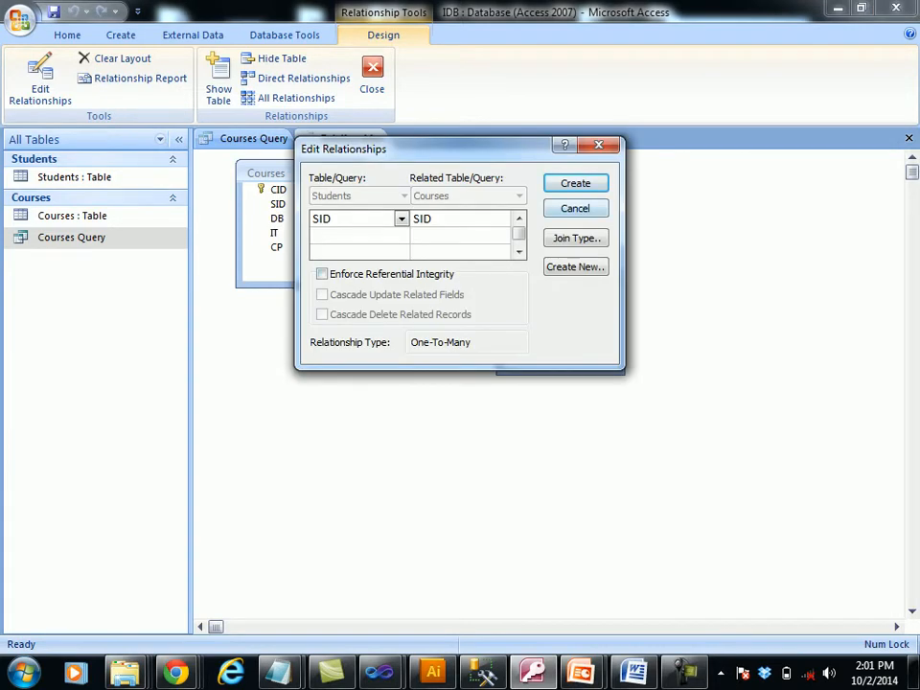
pyautogui.hotkey('alt', 'e')
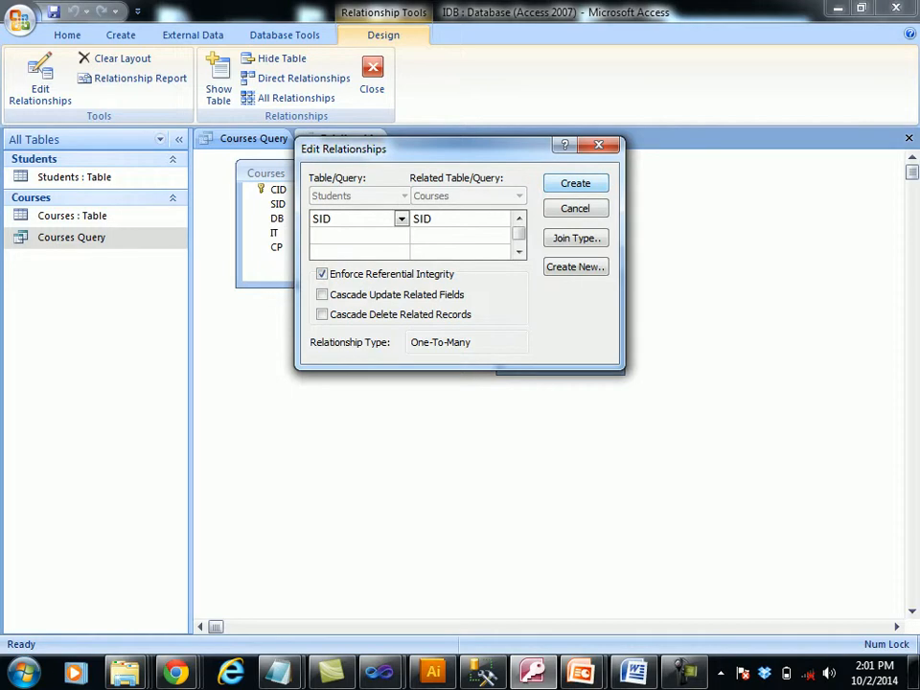
pyautogui.press('Return')
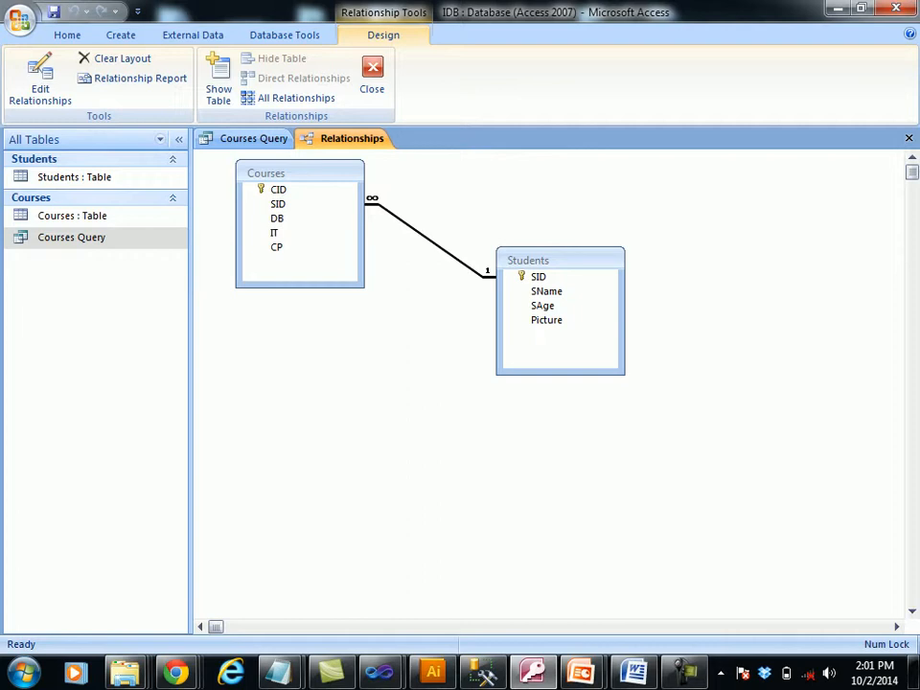
# Close the relationships layout, saving its changes, and close the Courses Query
pyautogui.click(909, 138)
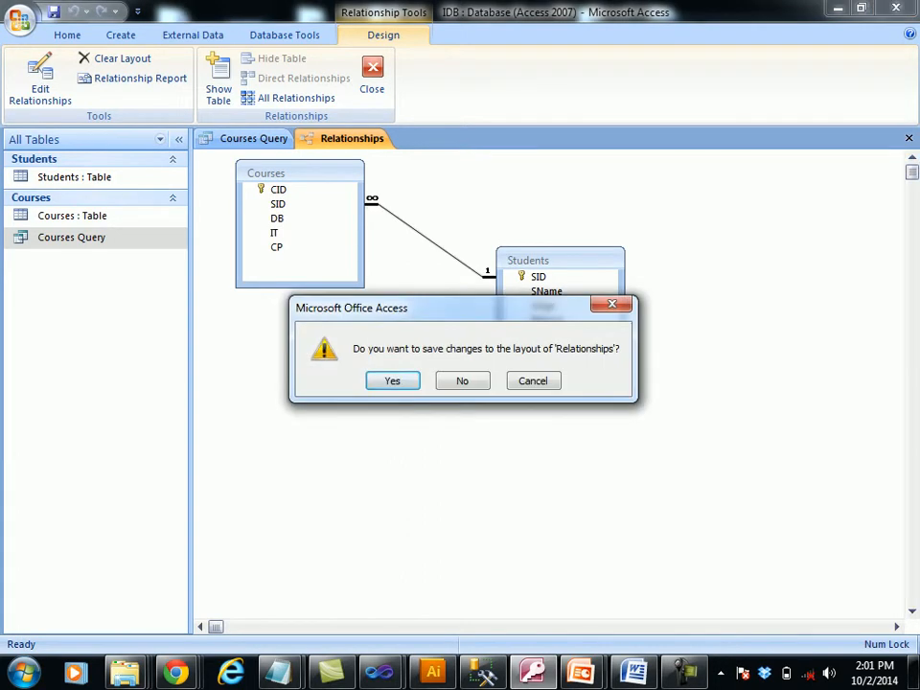
pyautogui.press('Return')
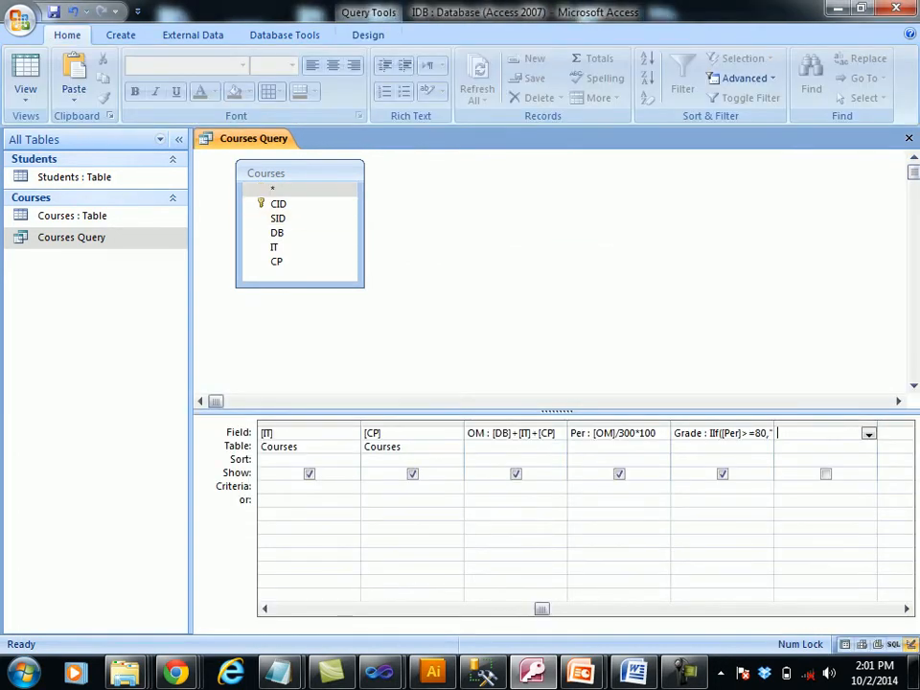
pyautogui.hotkey('ctrl', 'F4')
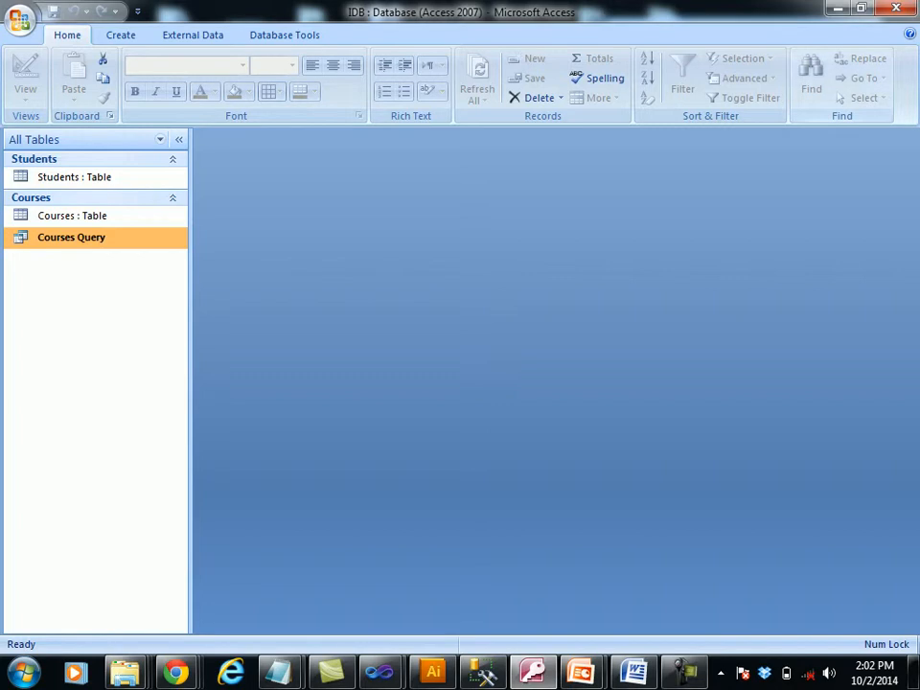
# Start a new form with the Form Wizard and include all fields of the Students table
pyautogui.click(119, 34)
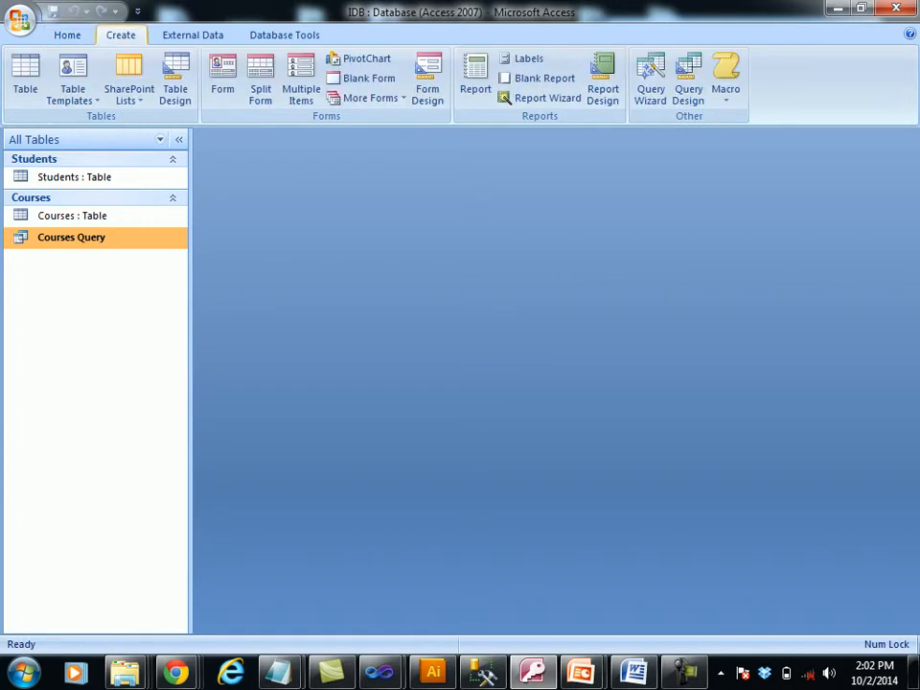
pyautogui.click(371, 98)
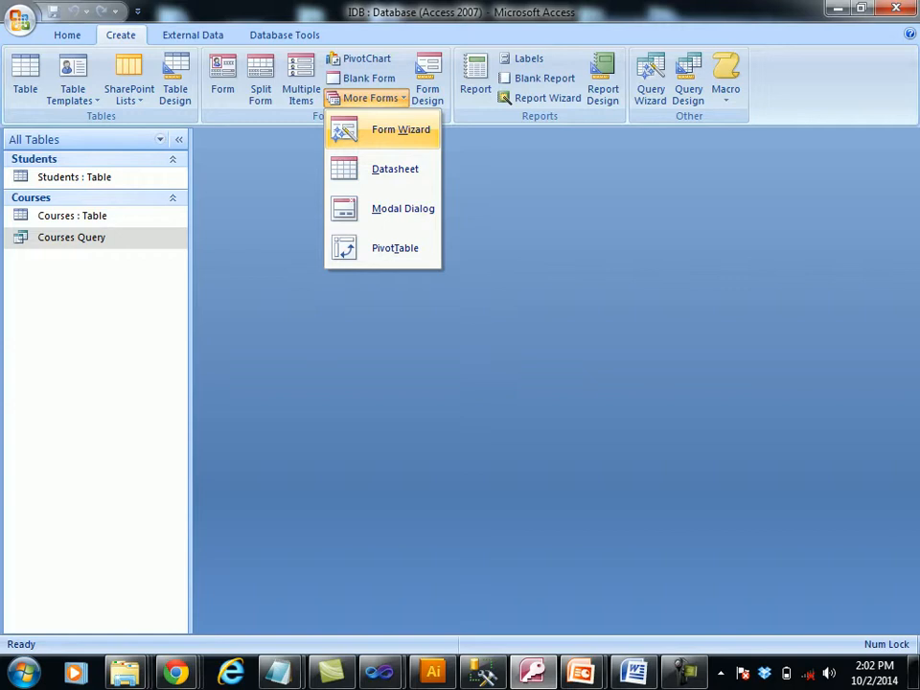
pyautogui.click(401, 129)
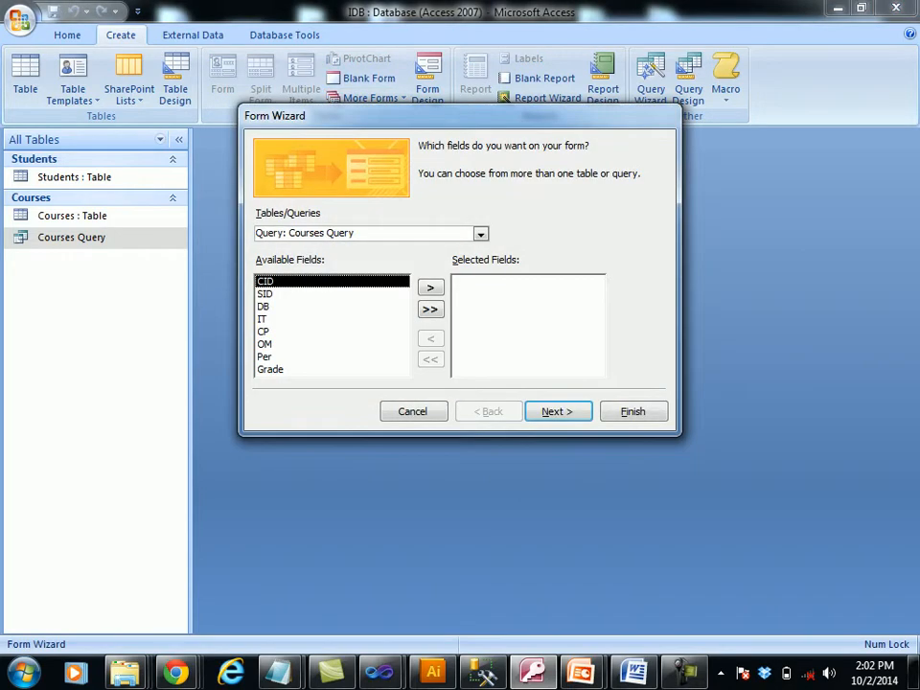
pyautogui.click(481, 233)
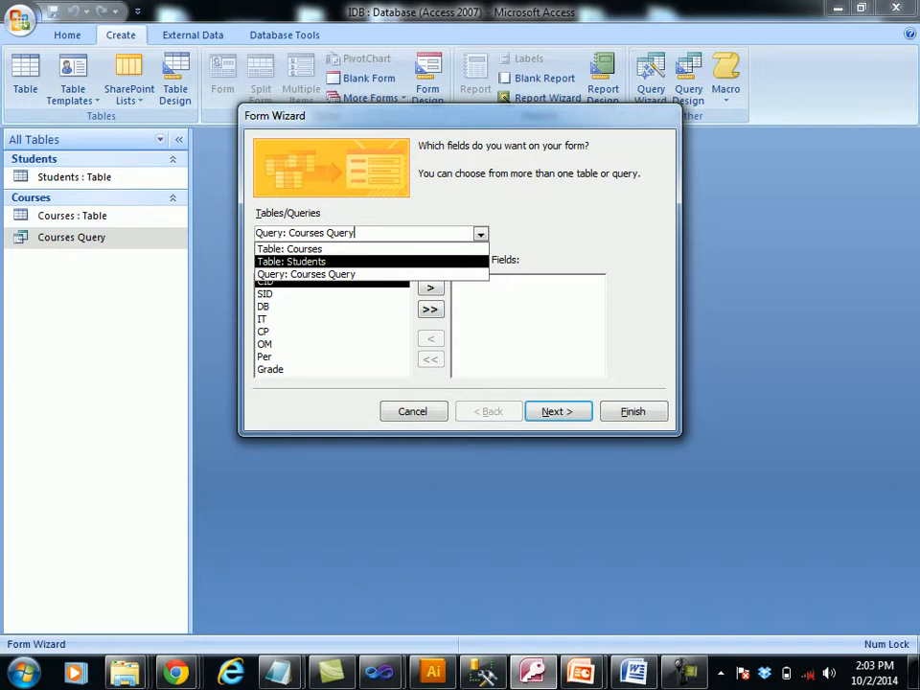
pyautogui.press('Return')
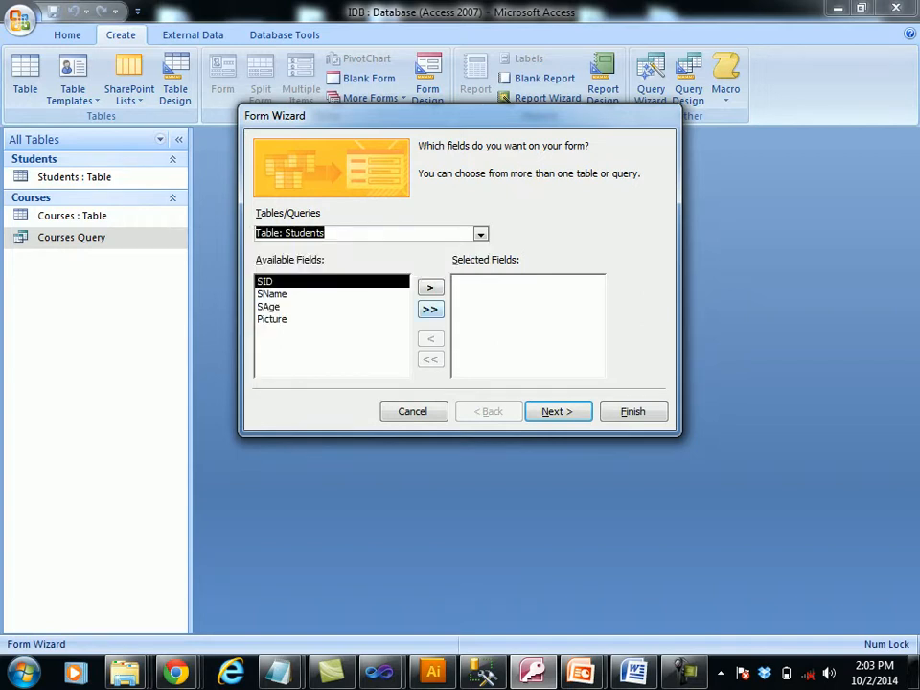
pyautogui.click(430, 309)
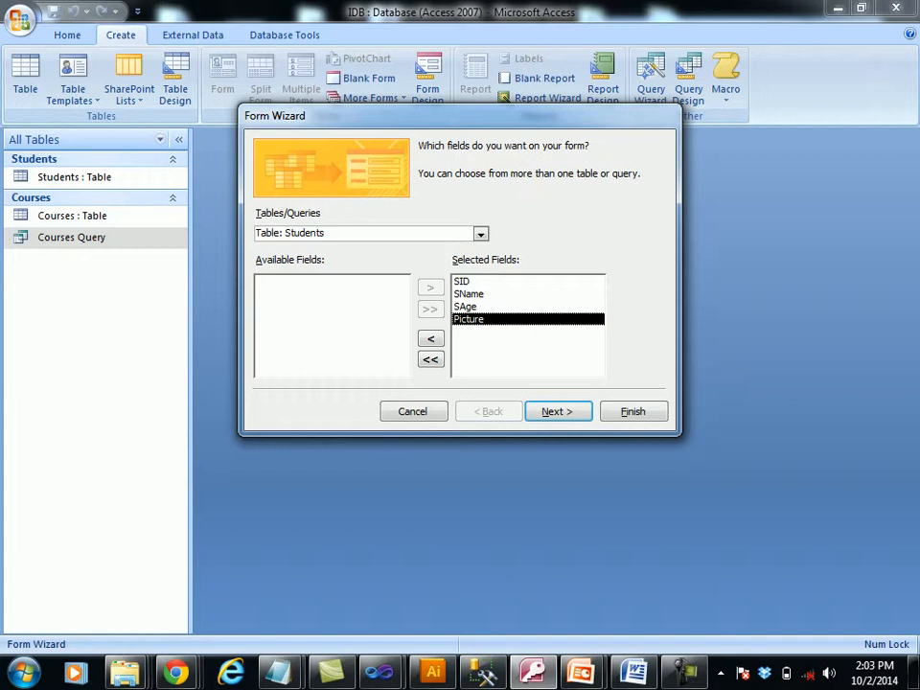
# Switch the form's field source to Courses Query and add its CID field
pyautogui.click(481, 233)
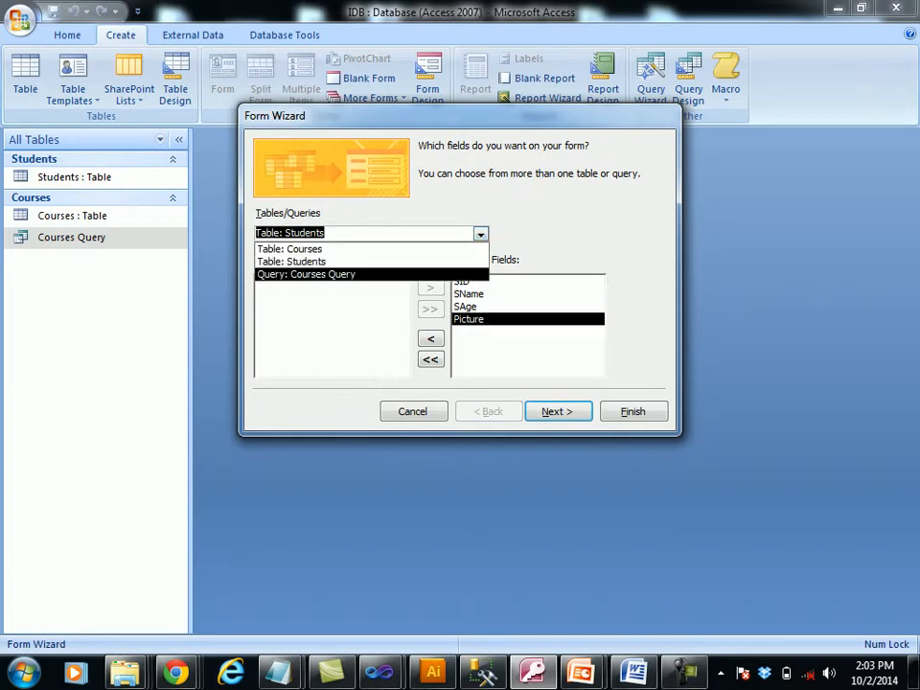
pyautogui.click(307, 273)
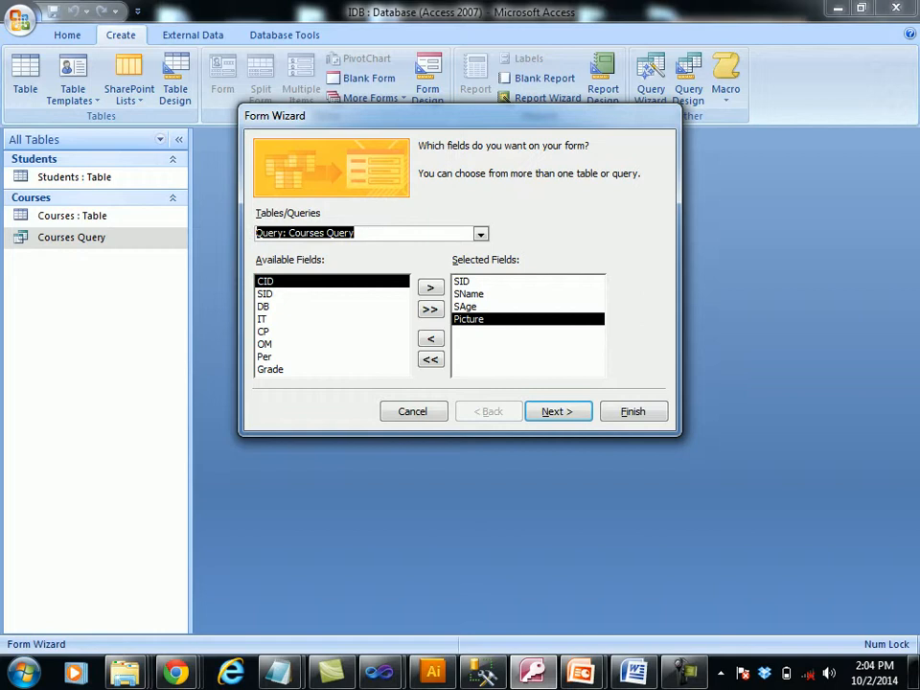
pyautogui.hotkey('alt', 'Down')
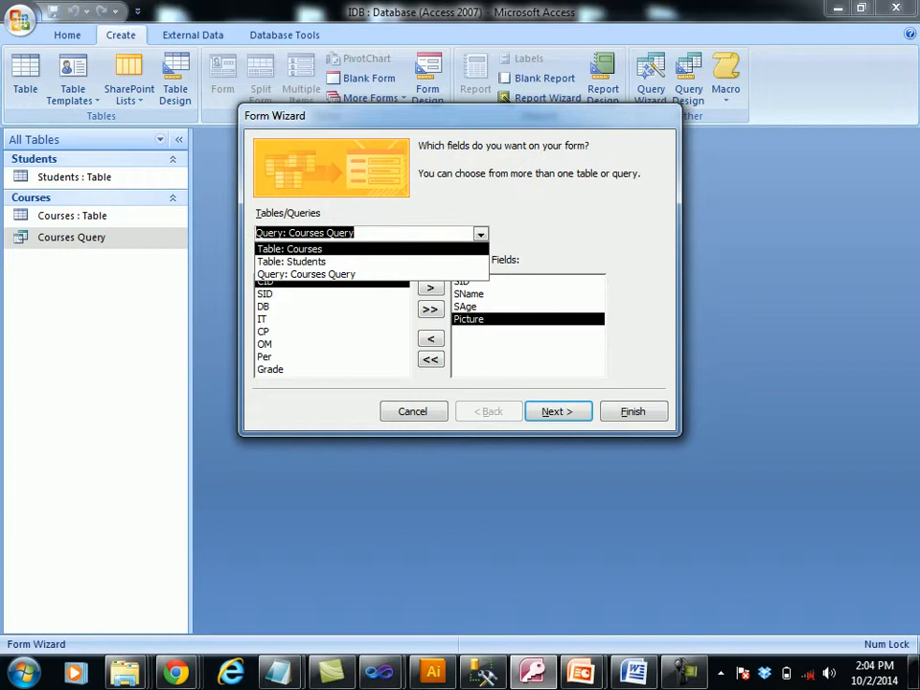
pyautogui.press('Down')
pyautogui.press('Down')
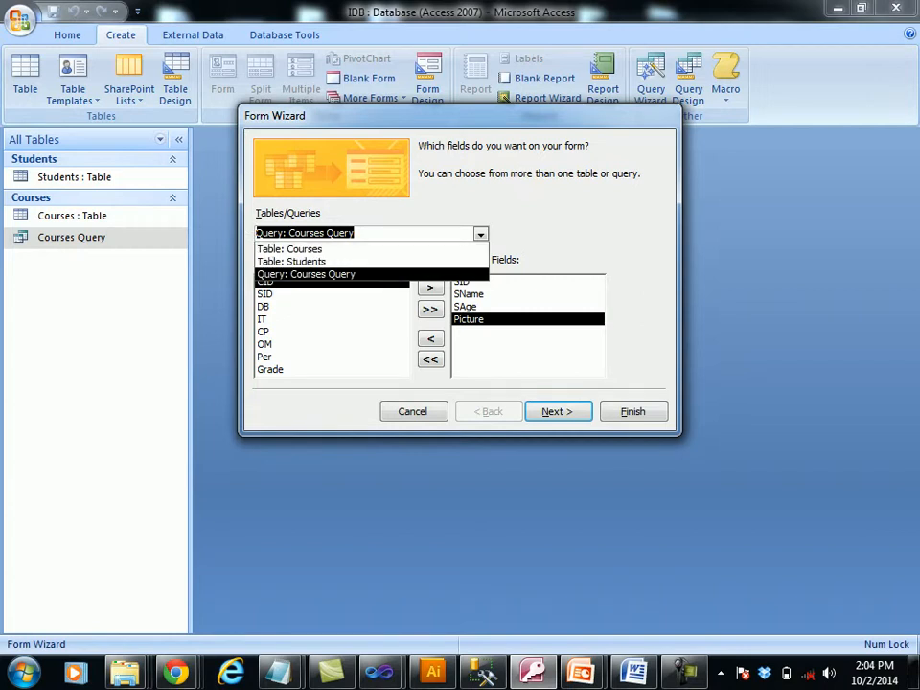
pyautogui.press('Return')
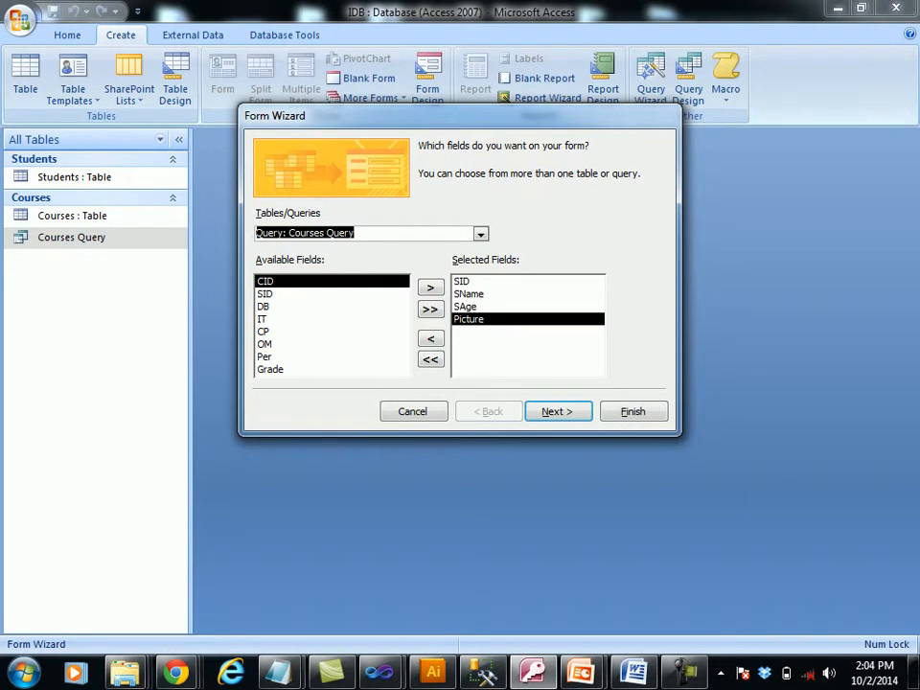
pyautogui.press('Tab')
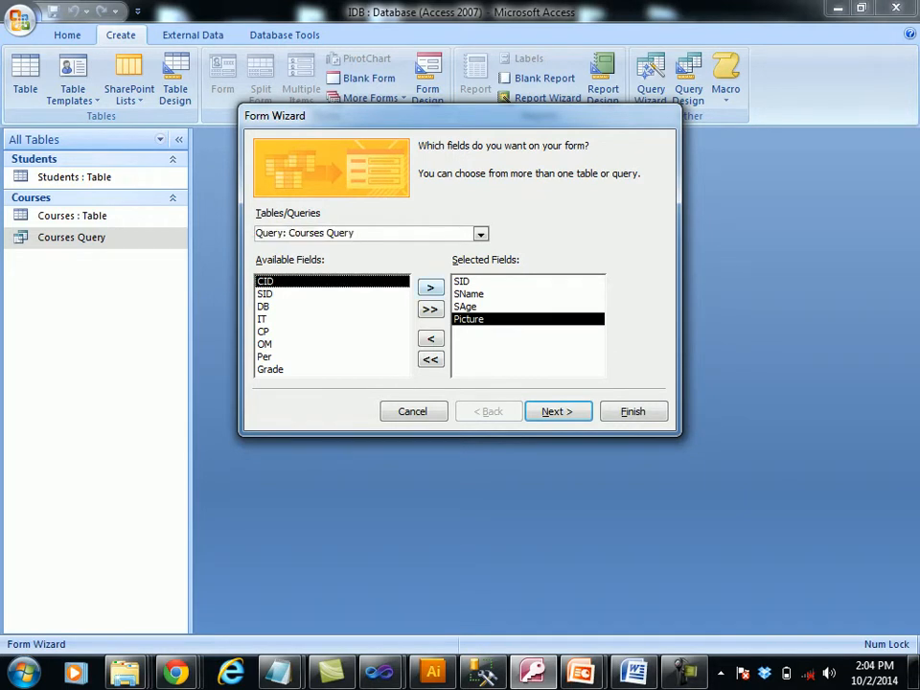
pyautogui.press('Tab')
pyautogui.press('space')
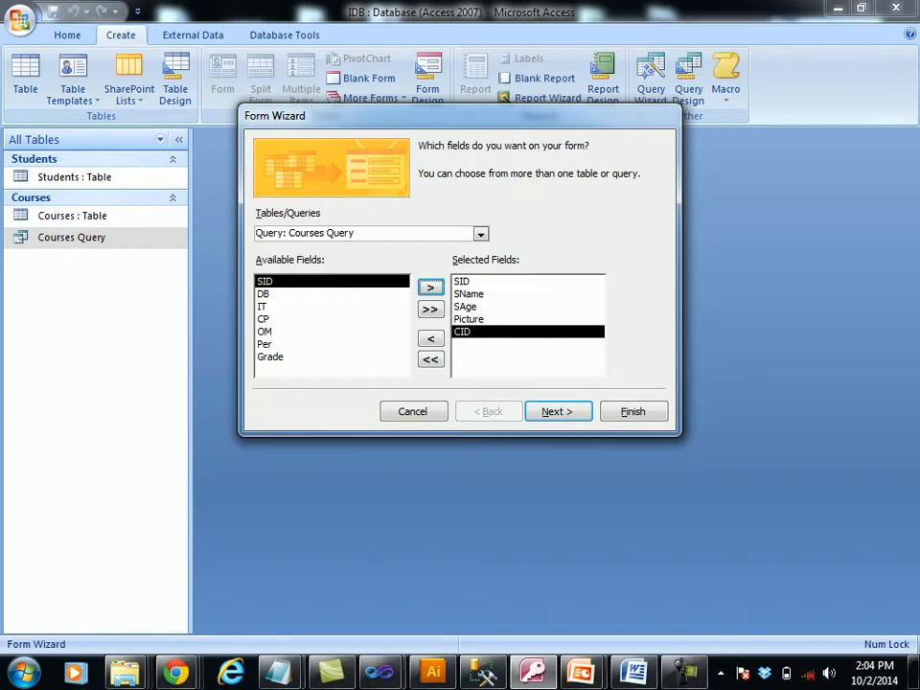
# Add the DB, IT, CP, OM, Per and Grade fields of Courses Query to the form, leaving out SID
pyautogui.click(331, 294)
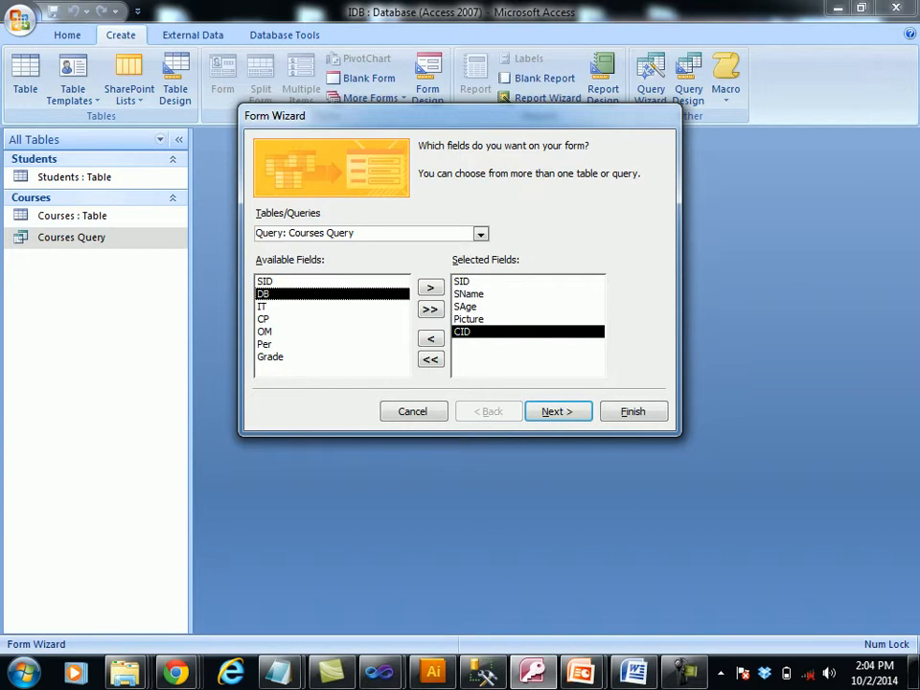
pyautogui.press('Tab')
pyautogui.press('space')
pyautogui.press('space')
pyautogui.press('space')
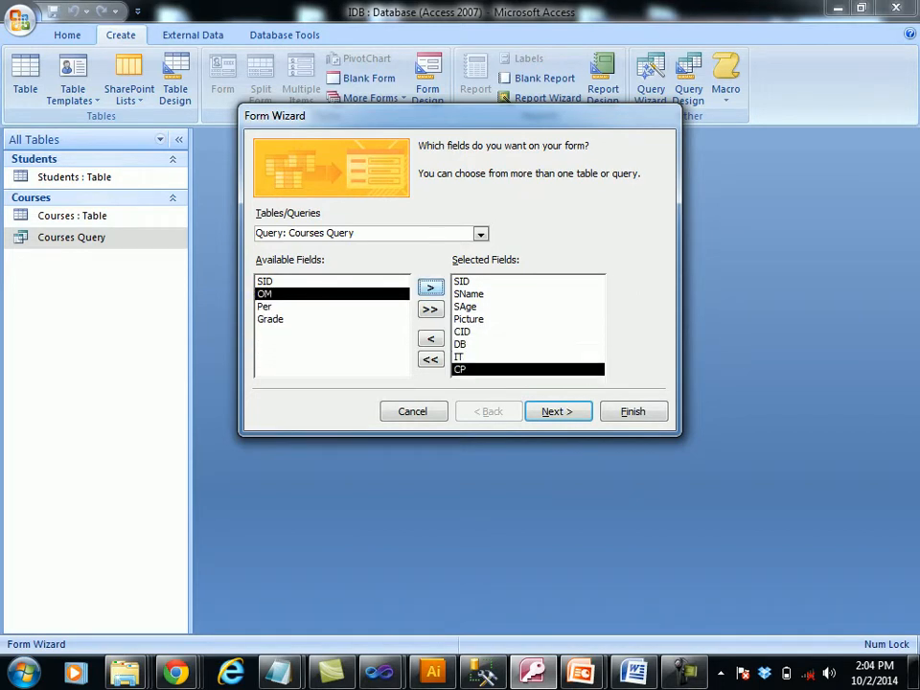
pyautogui.press('space')
pyautogui.press('space')
pyautogui.press('space')
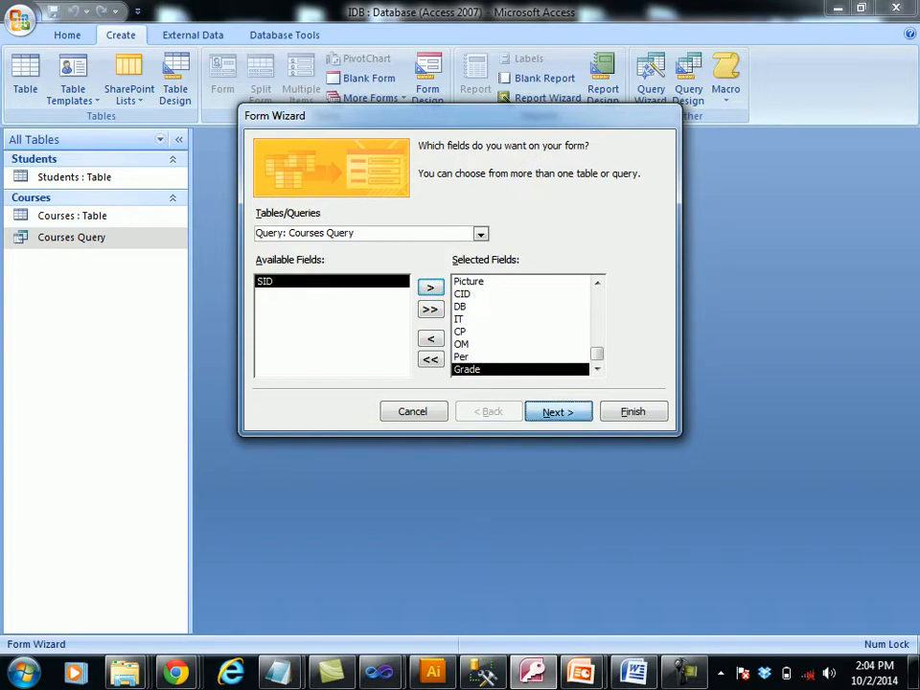
# Compare the data views, choose to view by Students as a form with subforms, and finish the form
pyautogui.press('Return')
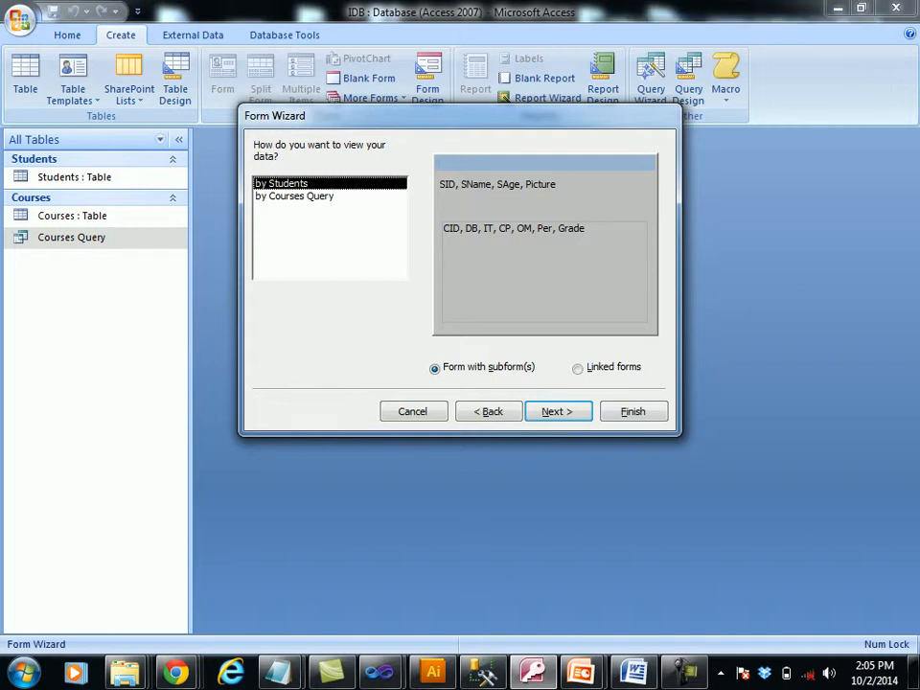
pyautogui.click(294, 195)
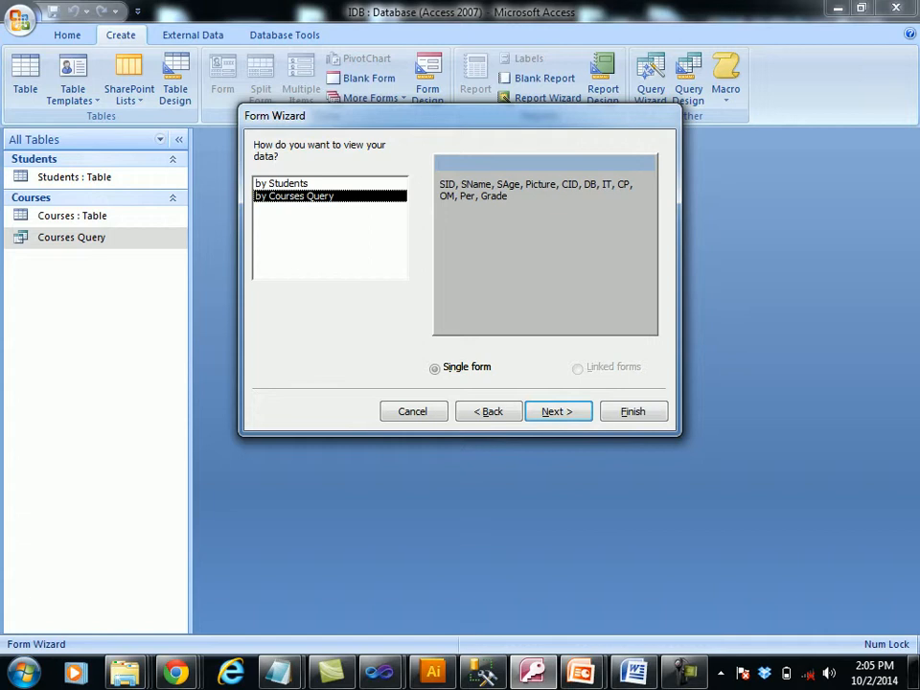
pyautogui.click(281, 183)
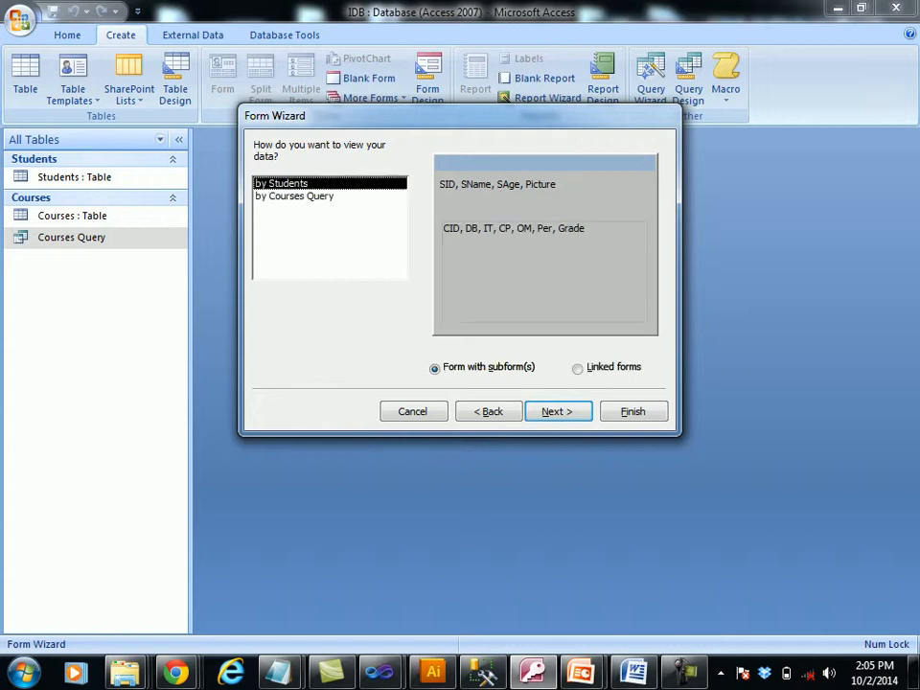
pyautogui.click(632, 411)
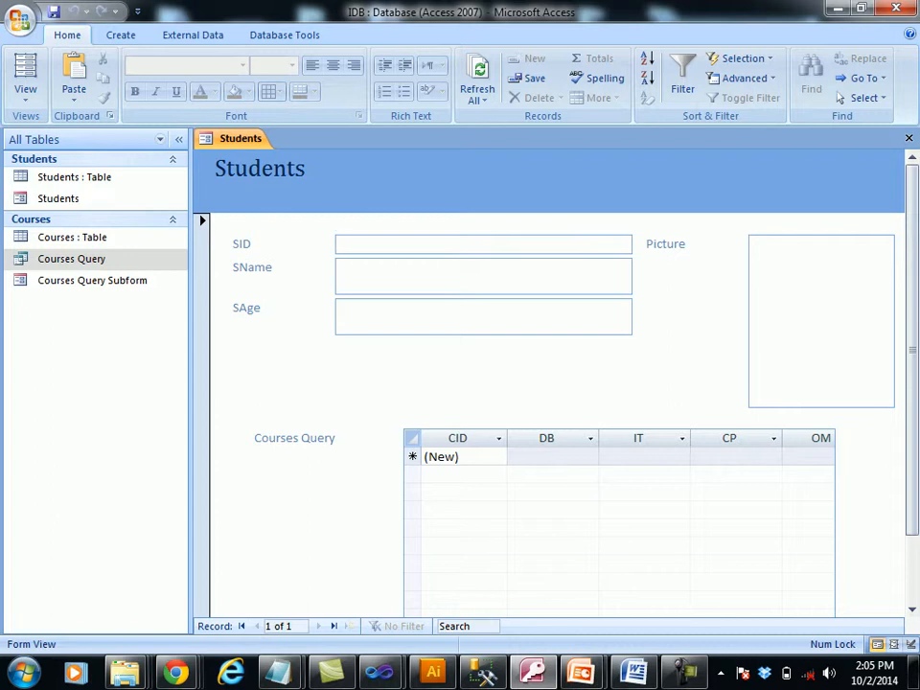
# Look over the new Students form and place the cursor in its SName field
pyautogui.scroll(-1, 552, 383)
pyautogui.scroll(1, 552, 384)
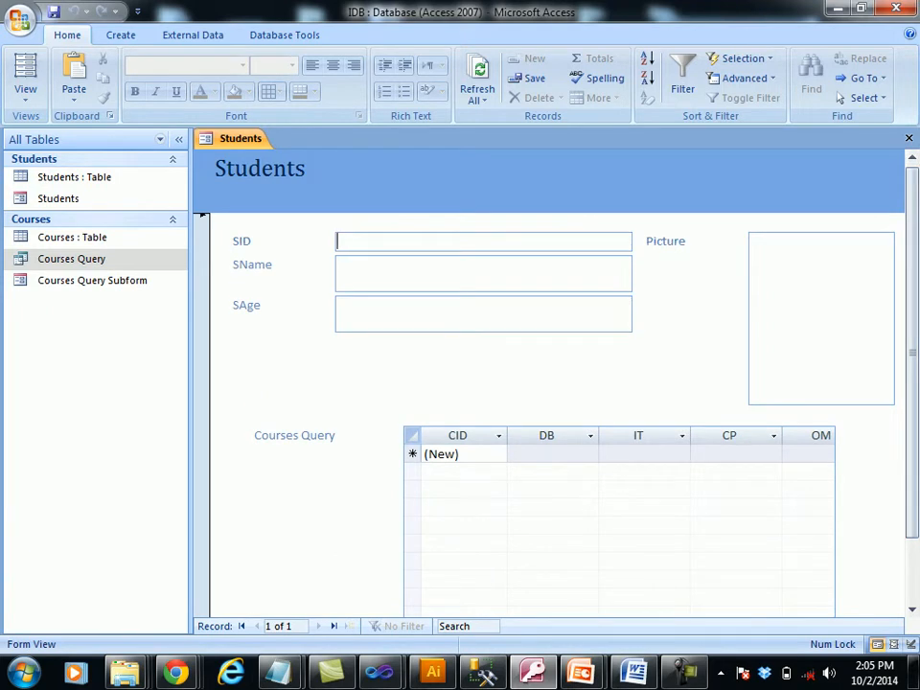
pyautogui.click(479, 273)
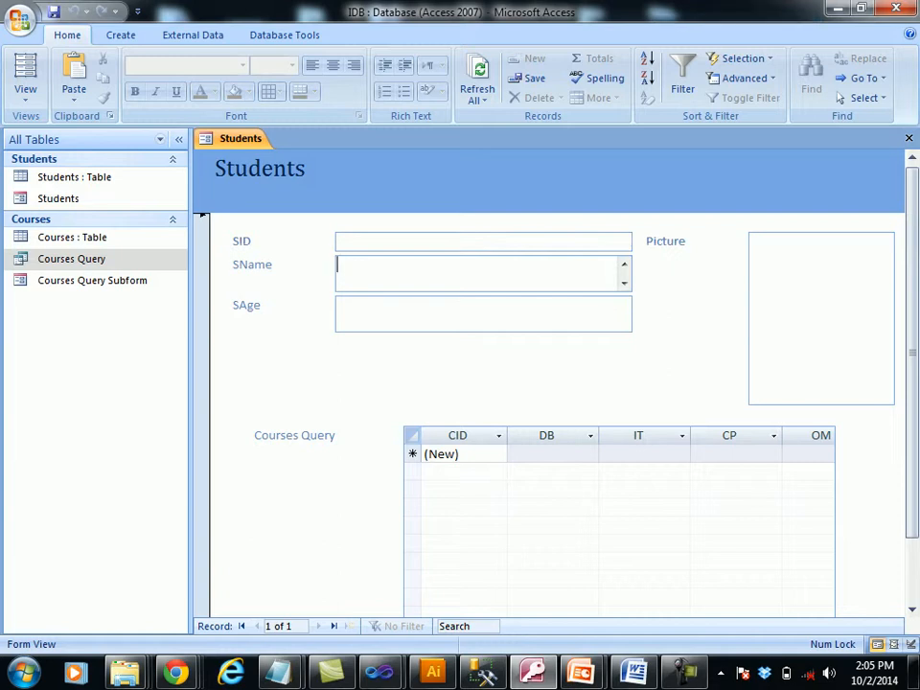
# Fill in the first Students record with the student's ID and name, and an SAge of 21
pyautogui.click(338, 241)
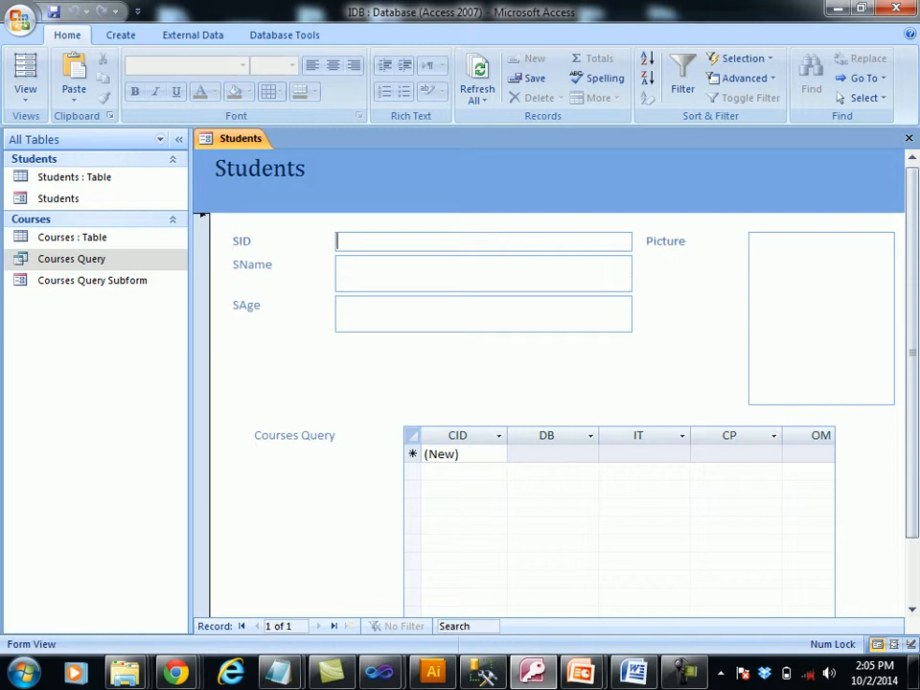
pyautogui.write('556')
pyautogui.press('Tab')
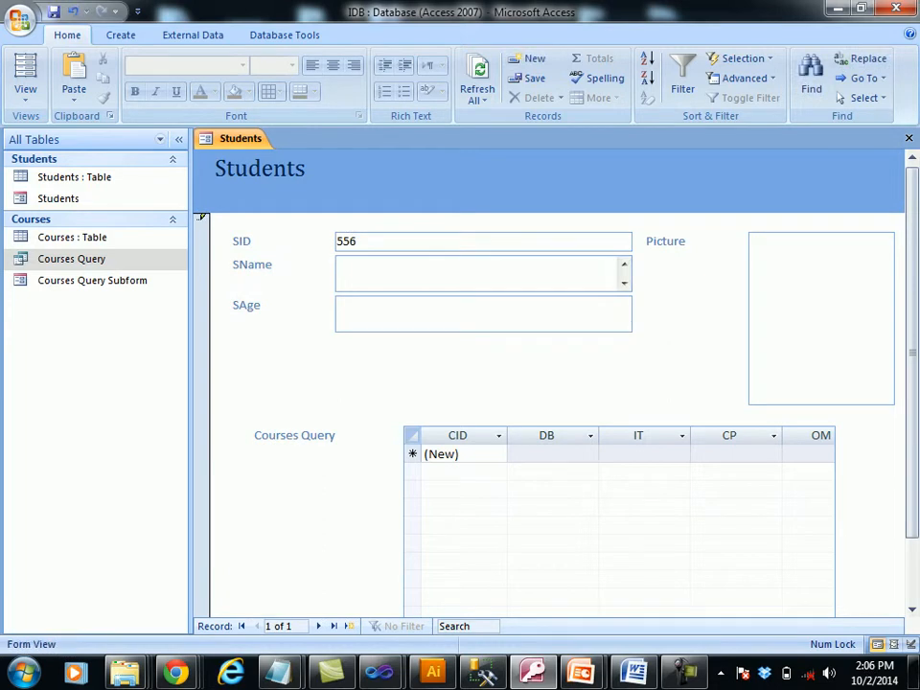
pyautogui.write('Nasir')
pyautogui.press('Tab')
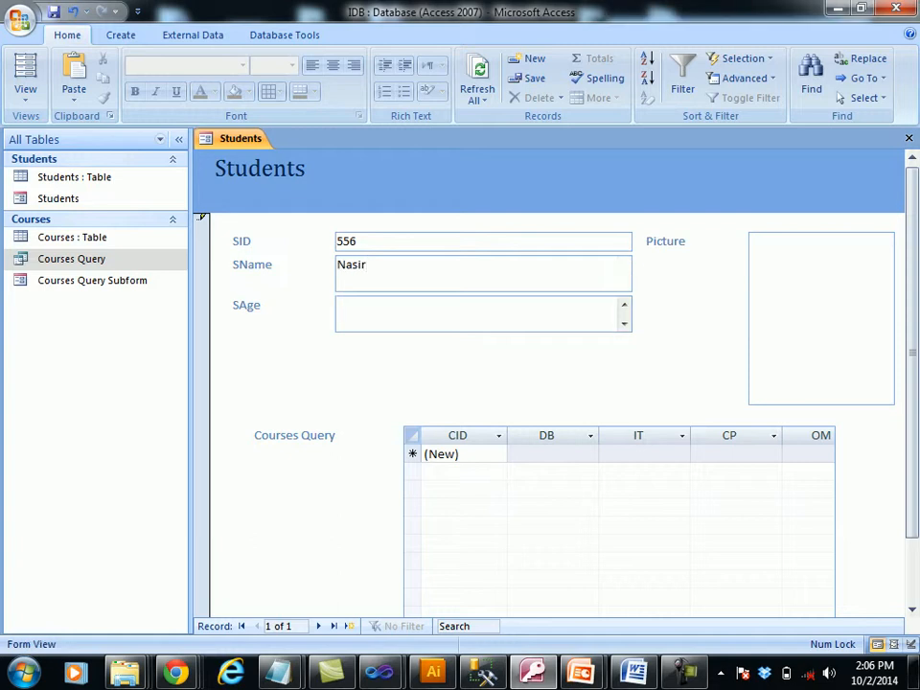
pyautogui.write('21')
pyautogui.press('Tab')
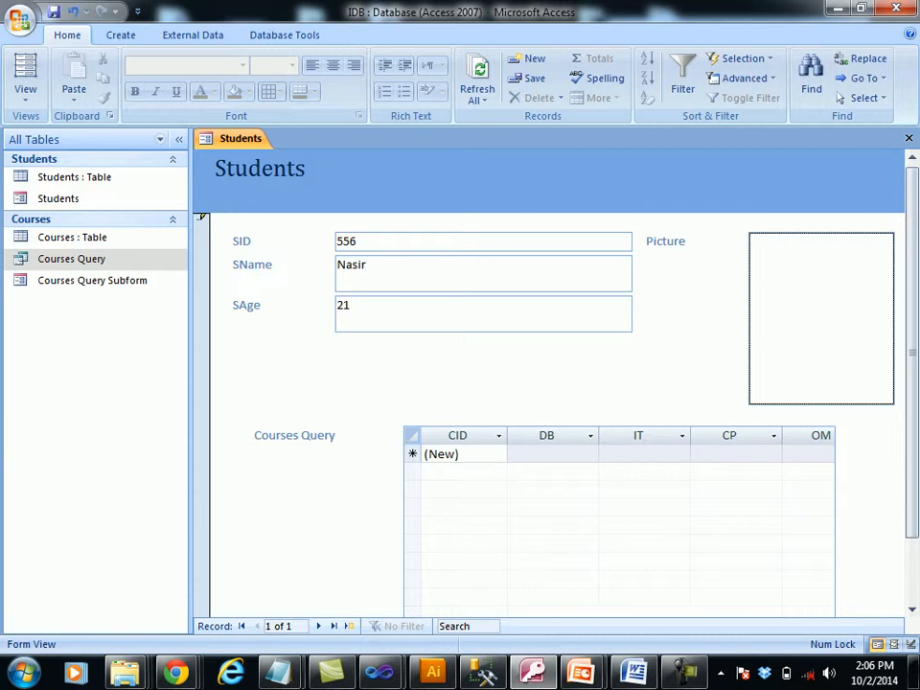
# Enter the first Courses Query row for this student with DB 66, IT 77 and CP 66
pyautogui.click(552, 454)
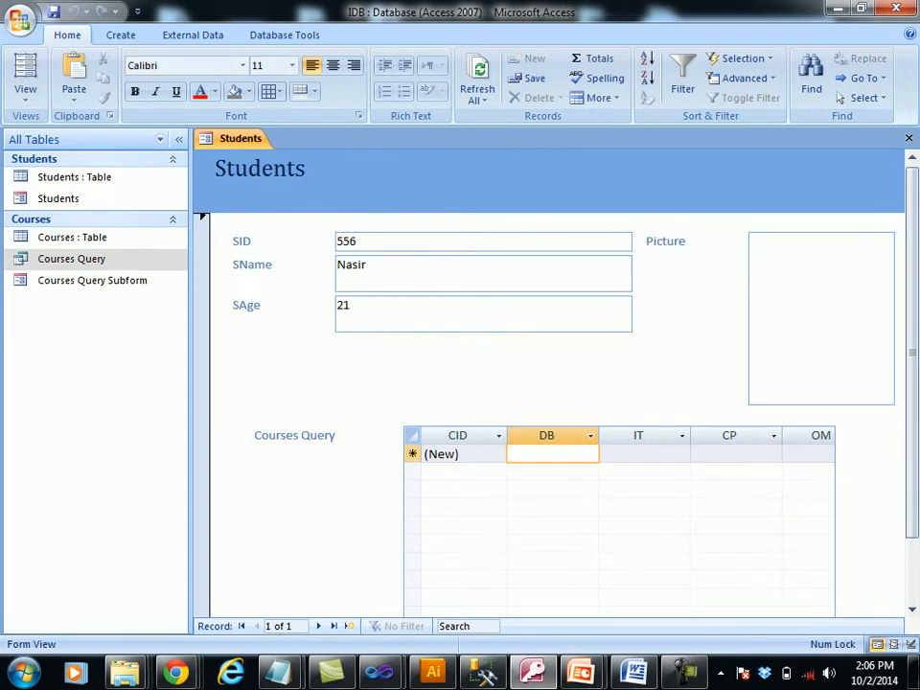
pyautogui.write('66')
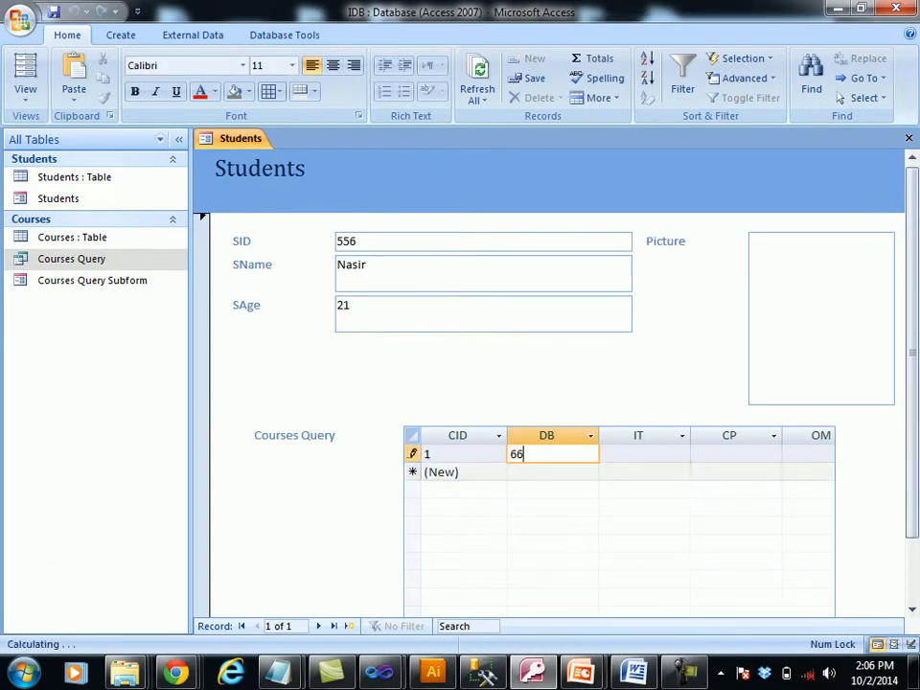
pyautogui.press('Tab')
pyautogui.write('77')
pyautogui.press('Tab')
pyautogui.write('66')
pyautogui.press('Tab')
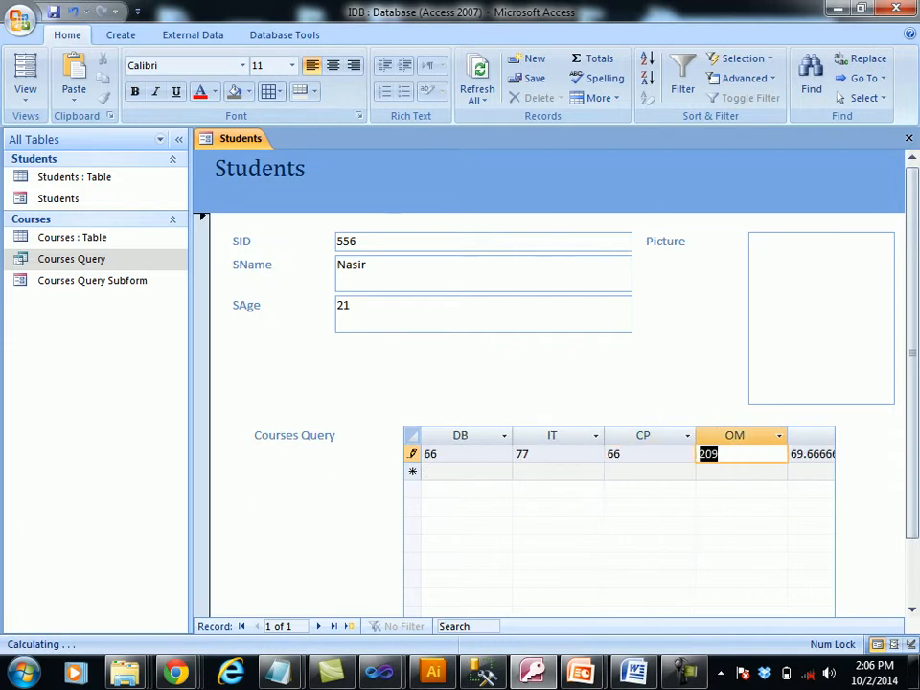
pyautogui.press('Tab')
pyautogui.press('Tab')
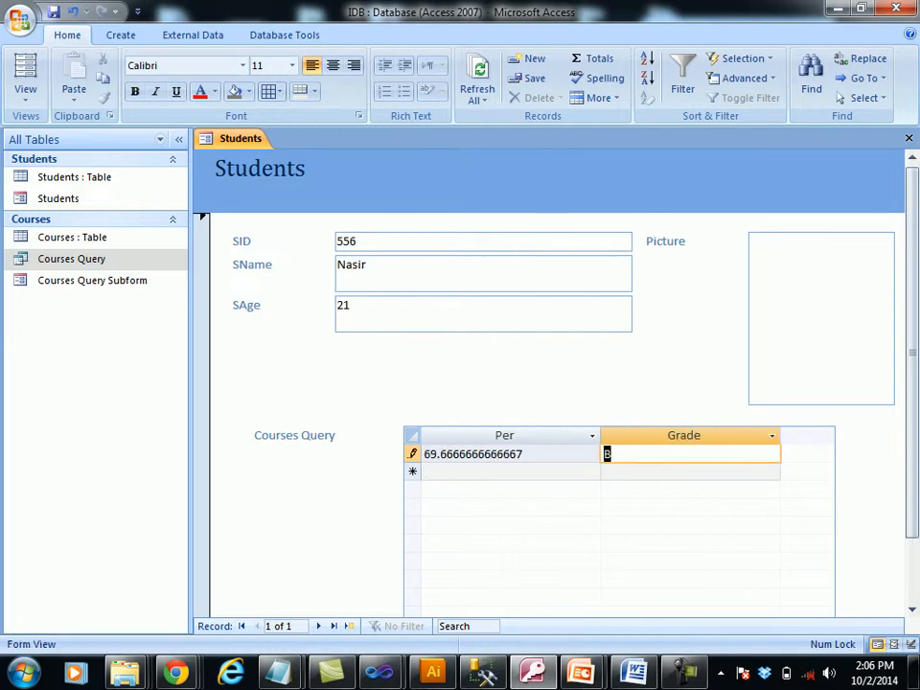
pyautogui.press('Tab')
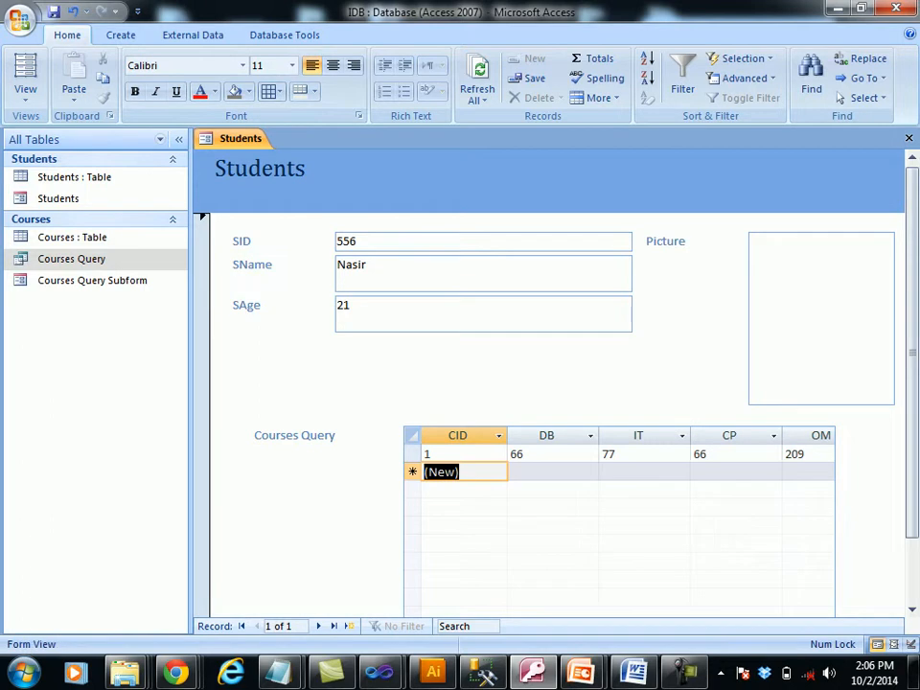
# Add a second course row for the first student with DB 44, IT 33 and CP 55
pyautogui.press('Tab')
pyautogui.write('44')
pyautogui.press('Tab')
pyautogui.write('33')
pyautogui.press('Tab')
pyautogui.write('5')
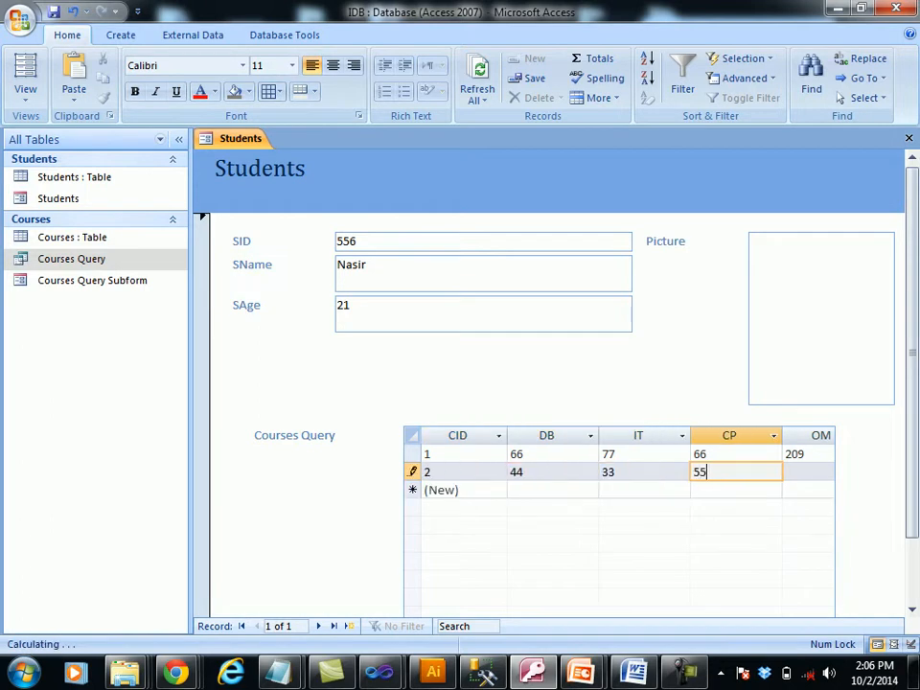
pyautogui.write('5')
pyautogui.press('Tab')
pyautogui.press('Tab')
pyautogui.press('Tab')
pyautogui.press('Tab')
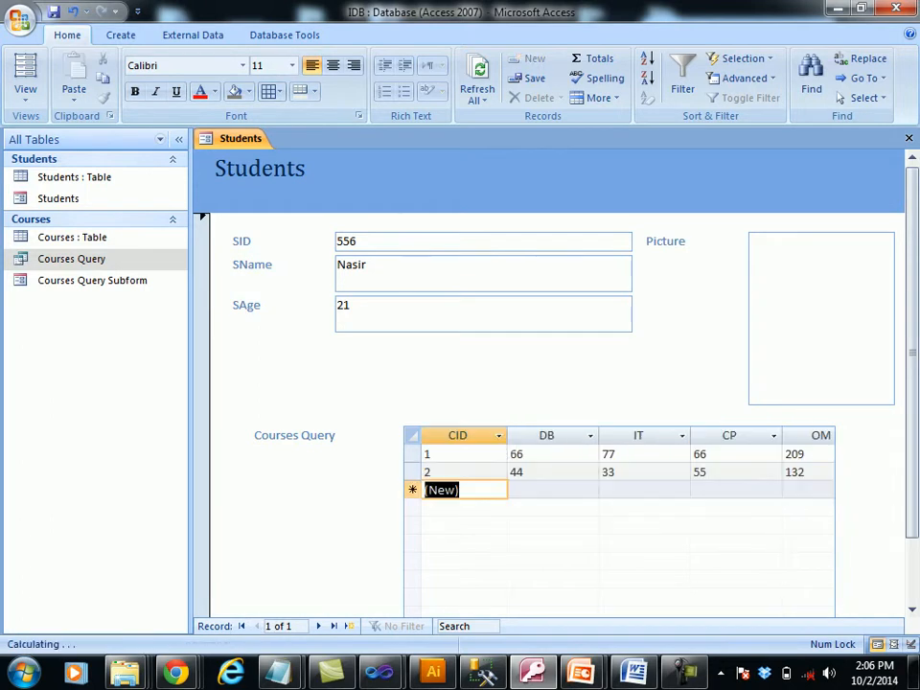
# Add a third course row for the first student with DB 55, IT 66 and CP 77
pyautogui.press('Tab')
pyautogui.write('55')
pyautogui.press('Tab')
pyautogui.write('66')
pyautogui.press('Tab')
pyautogui.write('77')
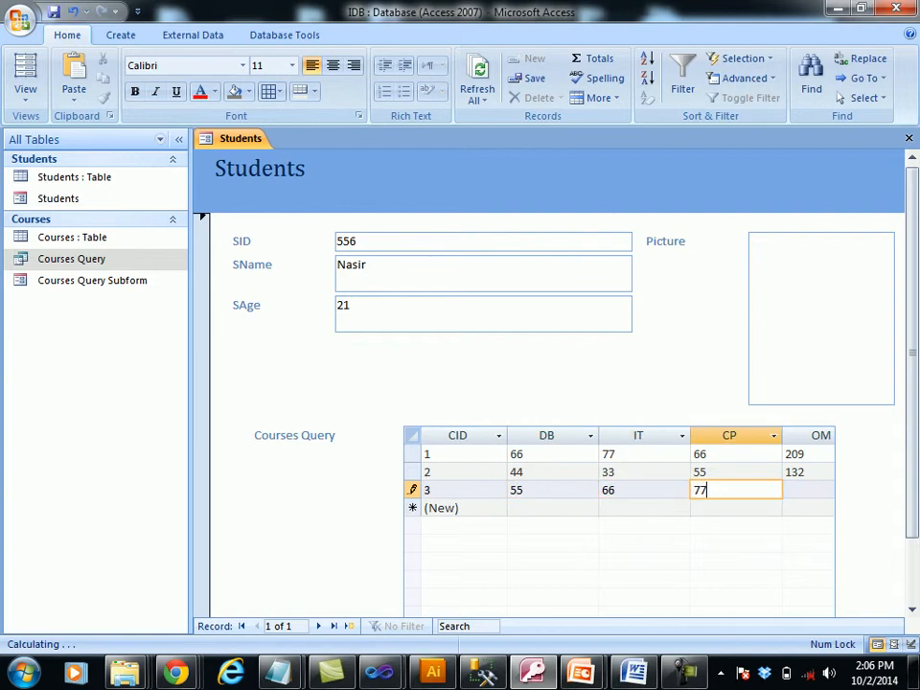
pyautogui.press('Tab')
pyautogui.press('Tab')
pyautogui.press('Tab')
pyautogui.press('Tab')
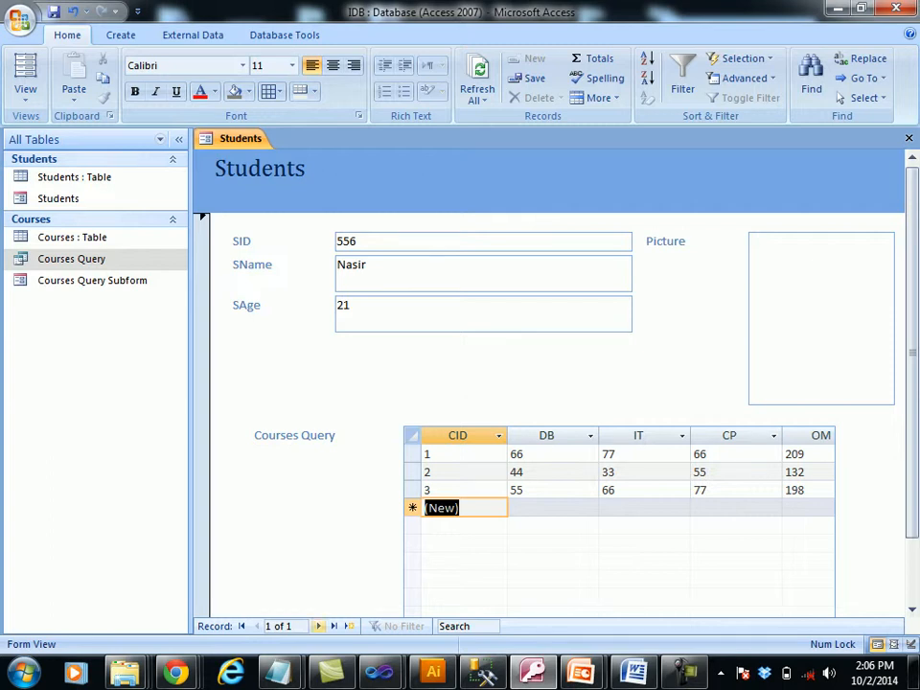
# Start a second Students record and enter the student's ID, name and an SAge of 22
pyautogui.click(318, 626)
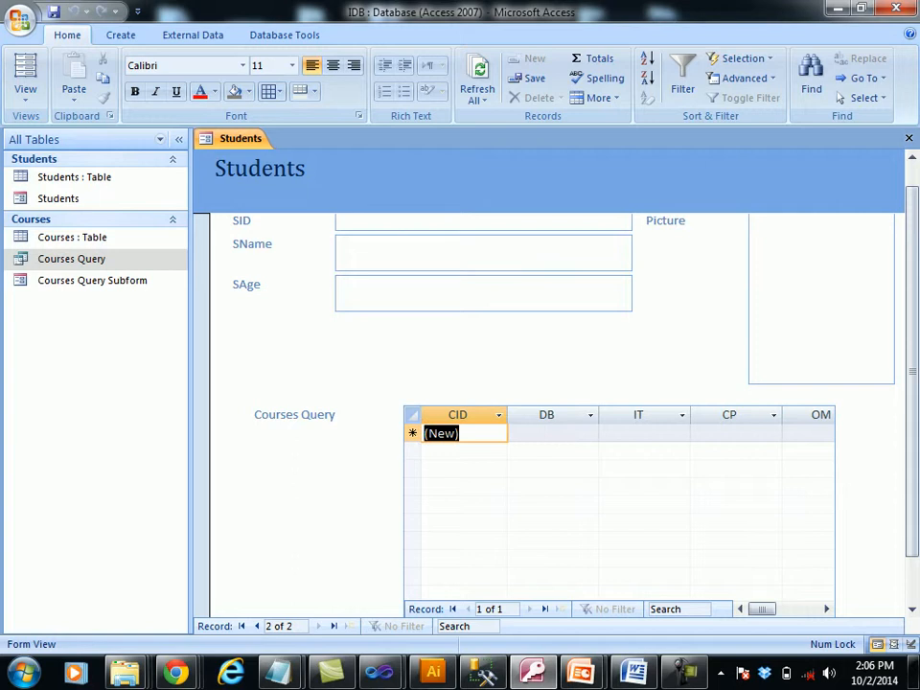
pyautogui.click(338, 221)
pyautogui.write('557')
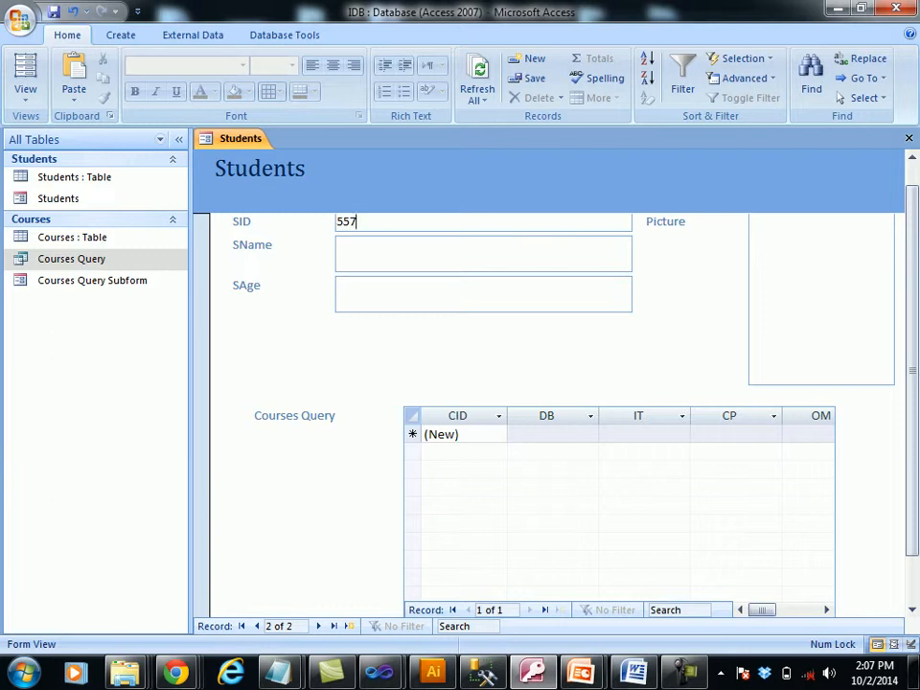
pyautogui.click(337, 246)
pyautogui.write('KAshif')
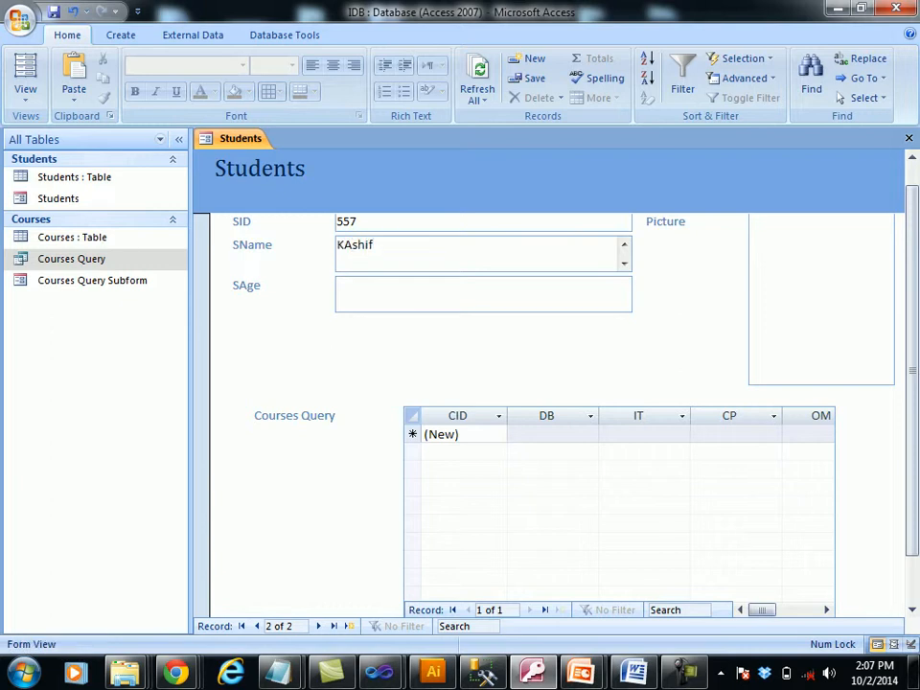
pyautogui.press('Tab')
pyautogui.write('22')
pyautogui.press('Tab')
pyautogui.click(458, 435)
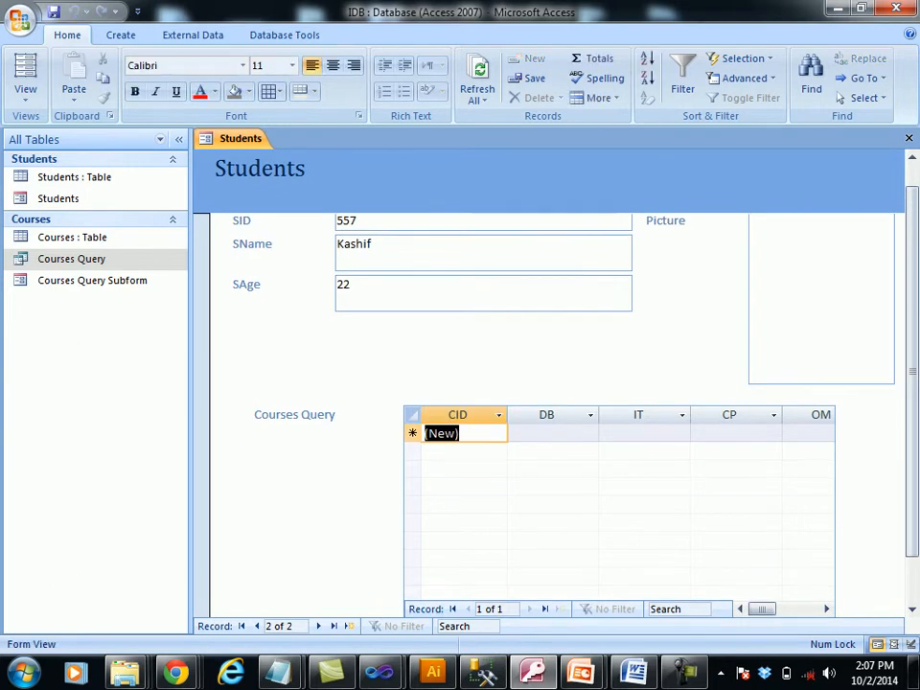
# Enter the second student's first course row with DB 55, IT 66 and CP 55
pyautogui.click(552, 433)
pyautogui.write('55')
pyautogui.press('Tab')
pyautogui.write('66')
pyautogui.press('Tab')
pyautogui.write('55')
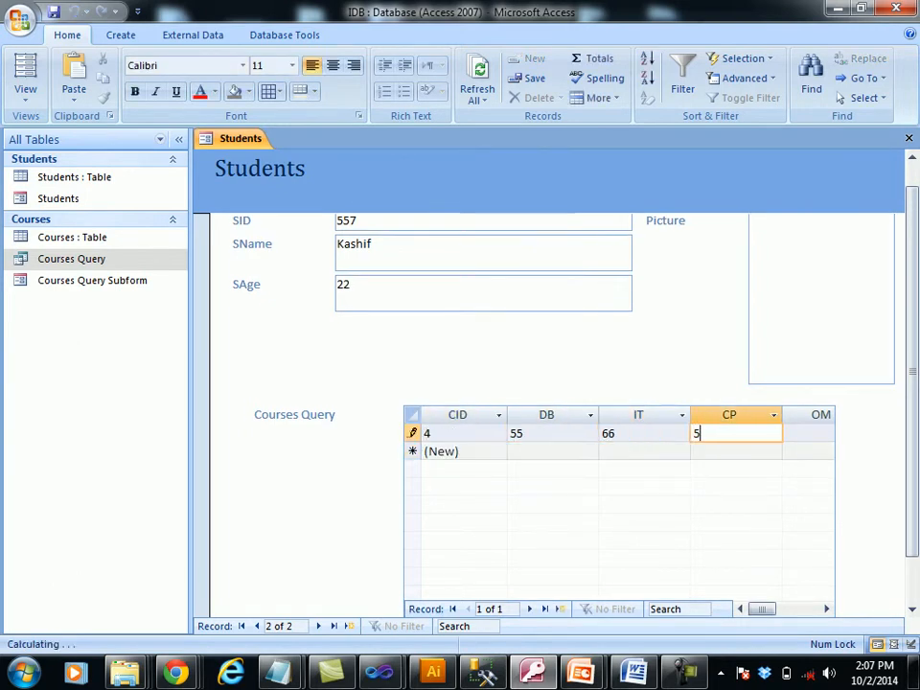
pyautogui.press('Tab')
pyautogui.press('Tab')
pyautogui.press('Tab')
pyautogui.press('Tab')
# Add a second course row for the second student with DB 77, IT 88 and CP 77
pyautogui.write('77')
pyautogui.press('Tab')
pyautogui.write('88')
pyautogui.press('Tab')
pyautogui.write('77')
pyautogui.press('Tab')
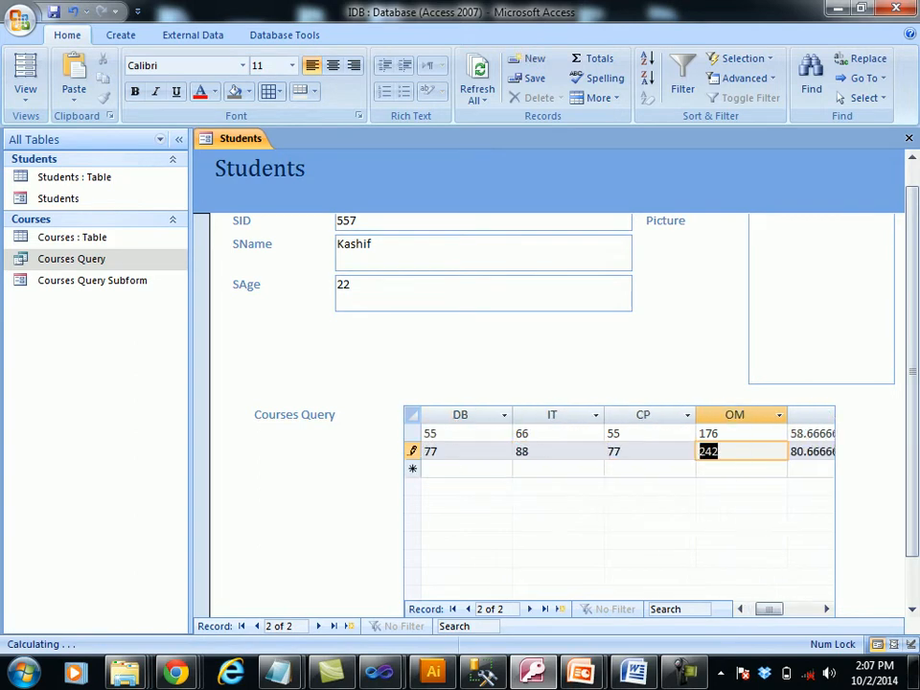
pyautogui.press('Tab')
pyautogui.press('Tab')
pyautogui.press('Tab')
pyautogui.press('Tab')
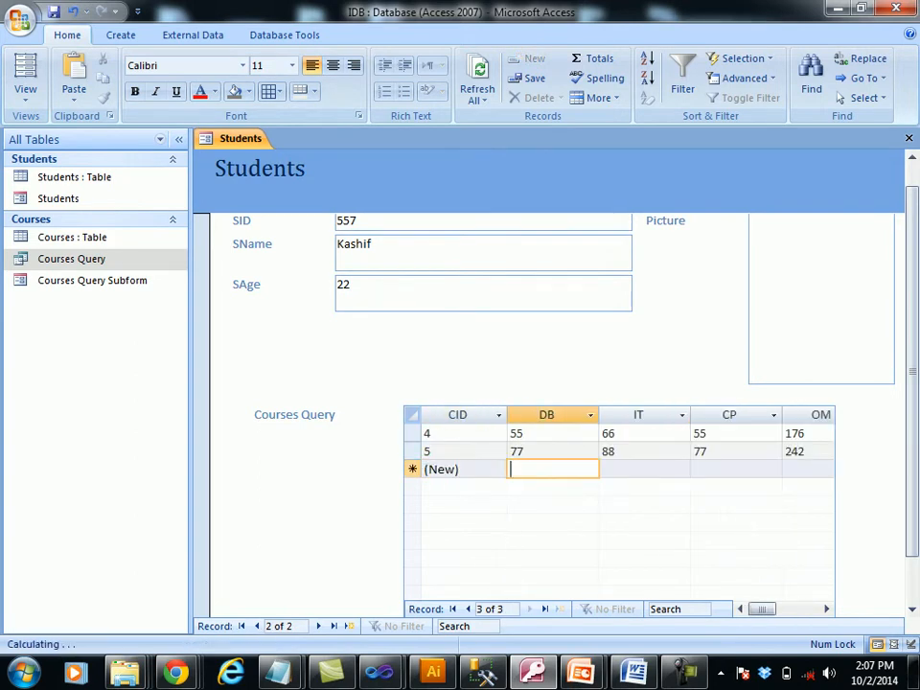
# Add a third course row for the second student, again with DB 77, IT 88 and CP 77
pyautogui.write('77')
pyautogui.press('Tab')
pyautogui.write('88')
pyautogui.press('Tab')
pyautogui.write('77')
pyautogui.press('Tab')
pyautogui.press('Tab')
pyautogui.press('Tab')
pyautogui.press('Tab')
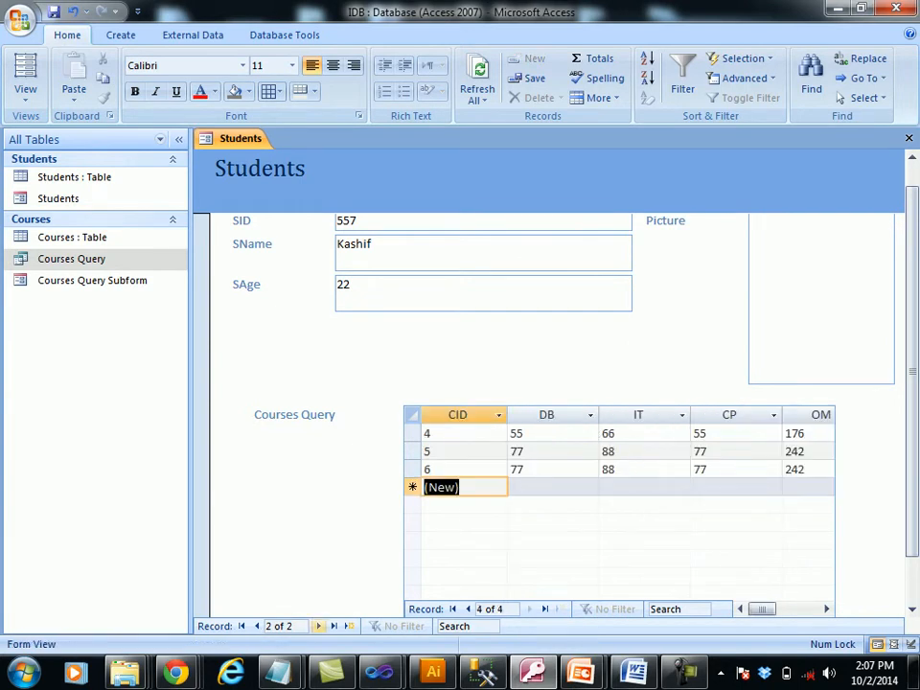
# Page through the student records and return to the first student's record
pyautogui.click(319, 627)
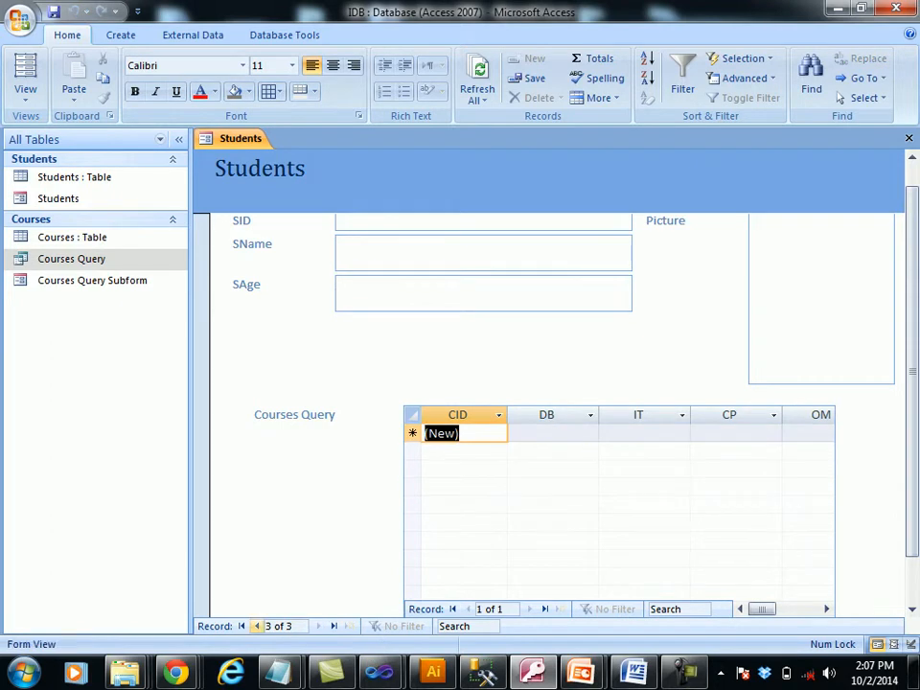
pyautogui.click(256, 626)
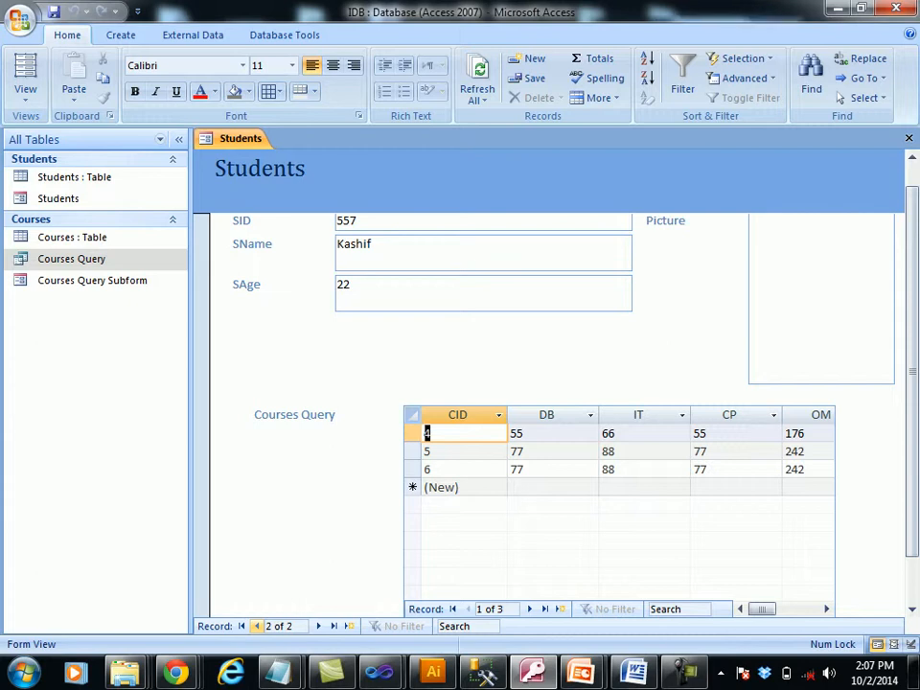
pyautogui.click(256, 626)
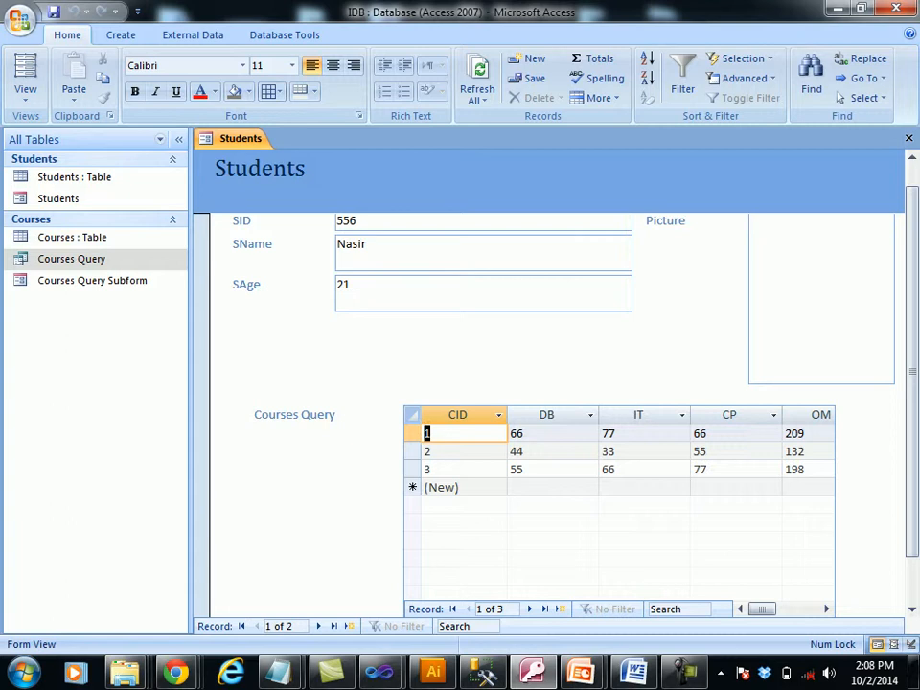
pyautogui.click(822, 299)
pyautogui.hotkey('shift', 'F10')
pyautogui.press('Up')
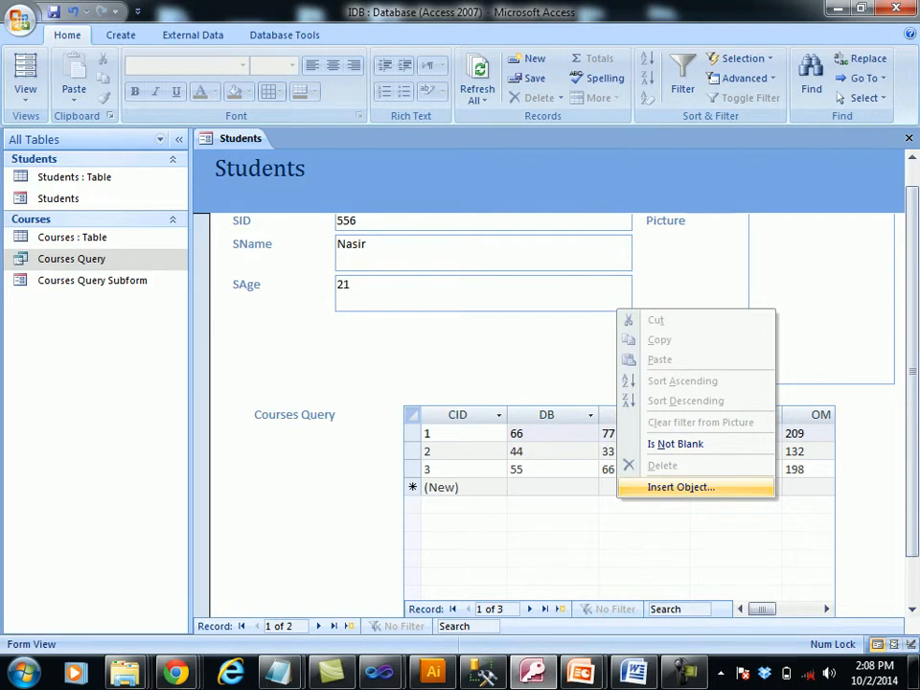
pyautogui.press('Return')
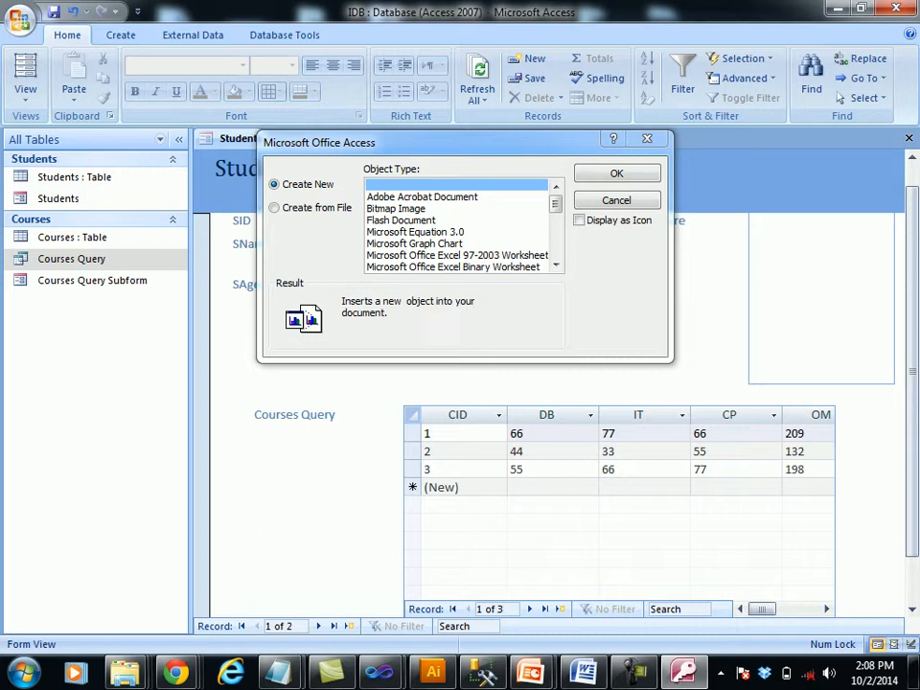
pyautogui.click(395, 208)
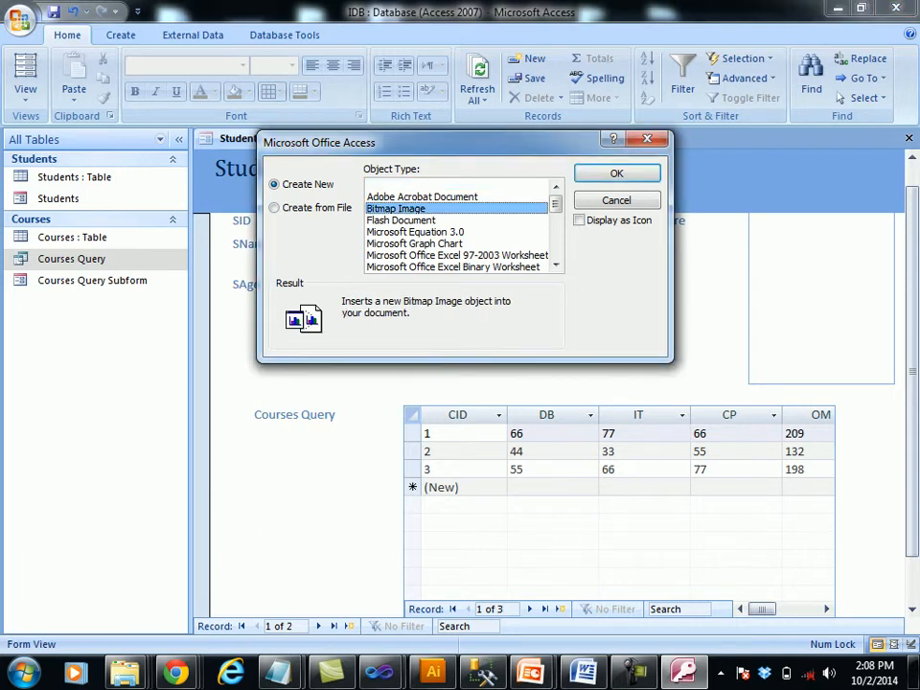
pyautogui.click(274, 207)
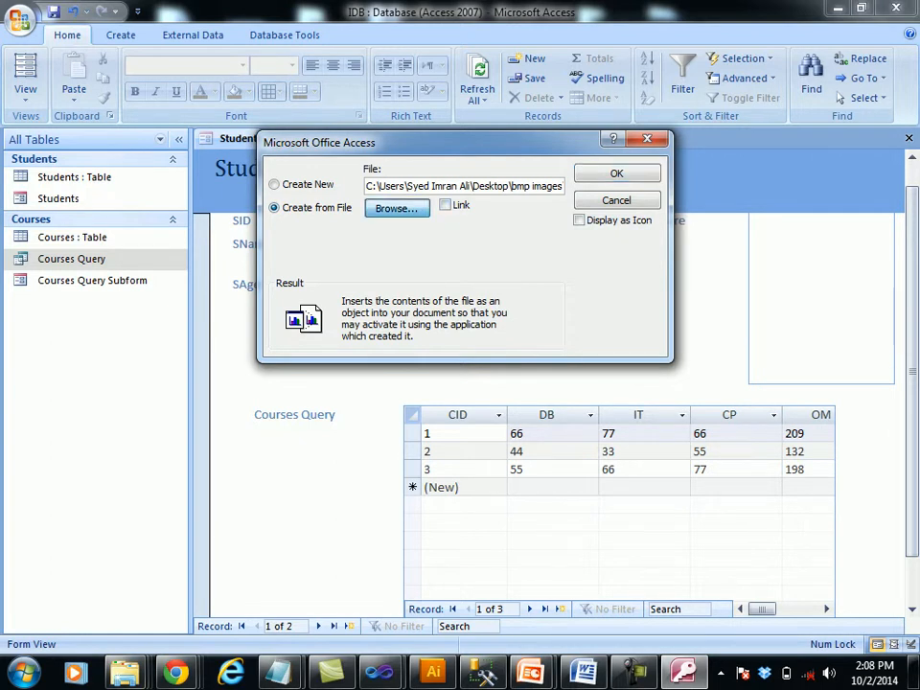
pyautogui.click(396, 208)
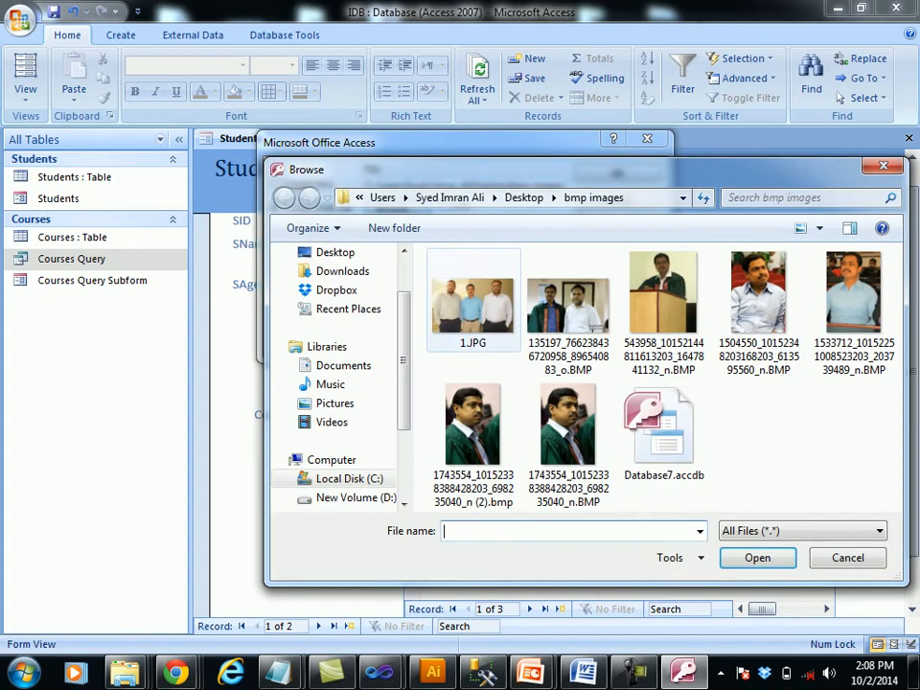
pyautogui.click(472, 427)
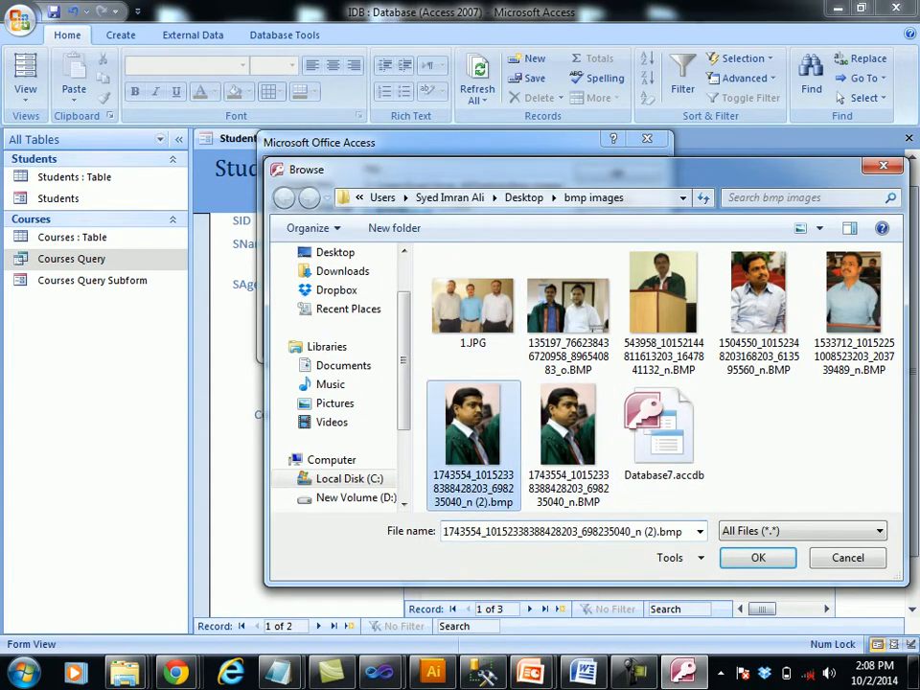
pyautogui.click(758, 297)
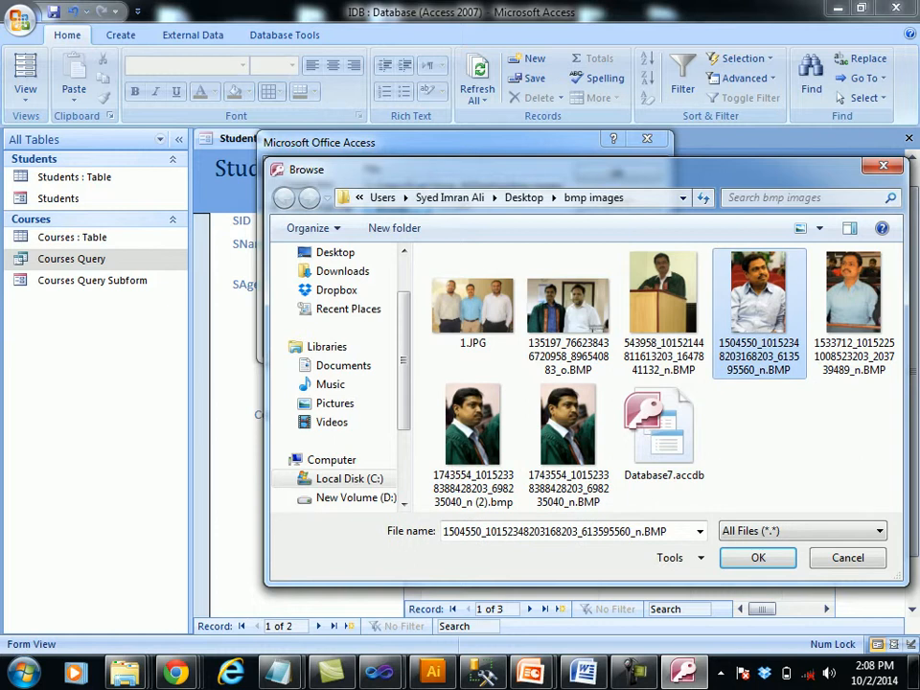
pyautogui.press('Return')
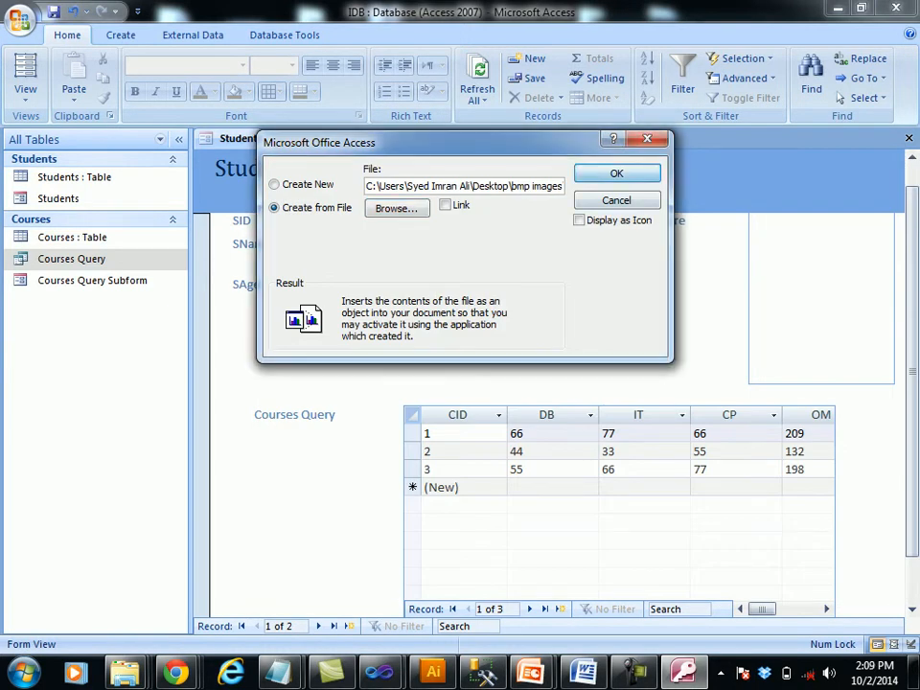
pyautogui.press('Return')
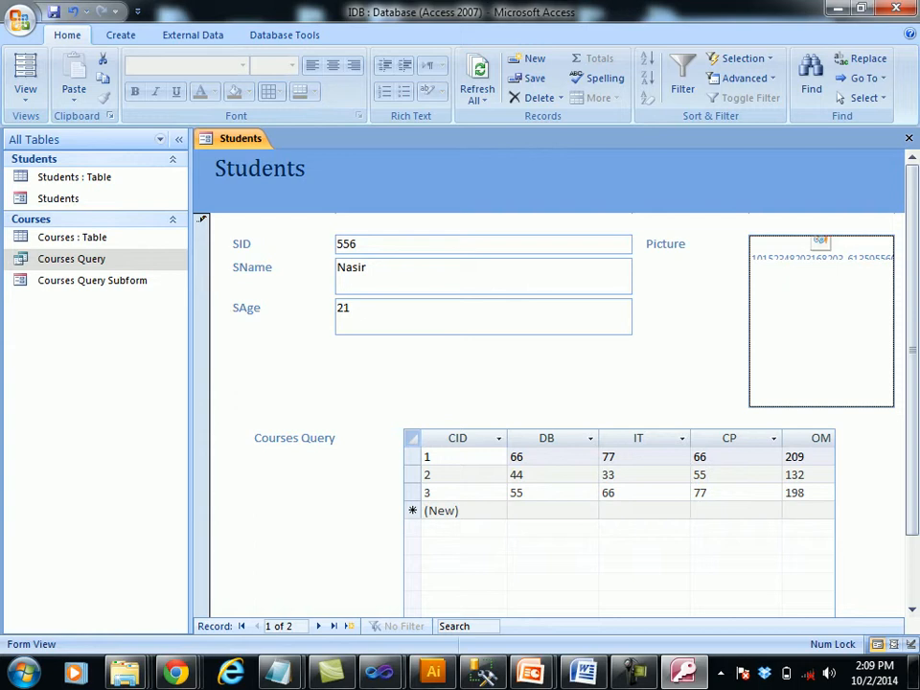
# Activate the first student's embedded picture in Paint, copy the entire image and close Paint
pyautogui.rightClick(811, 248)
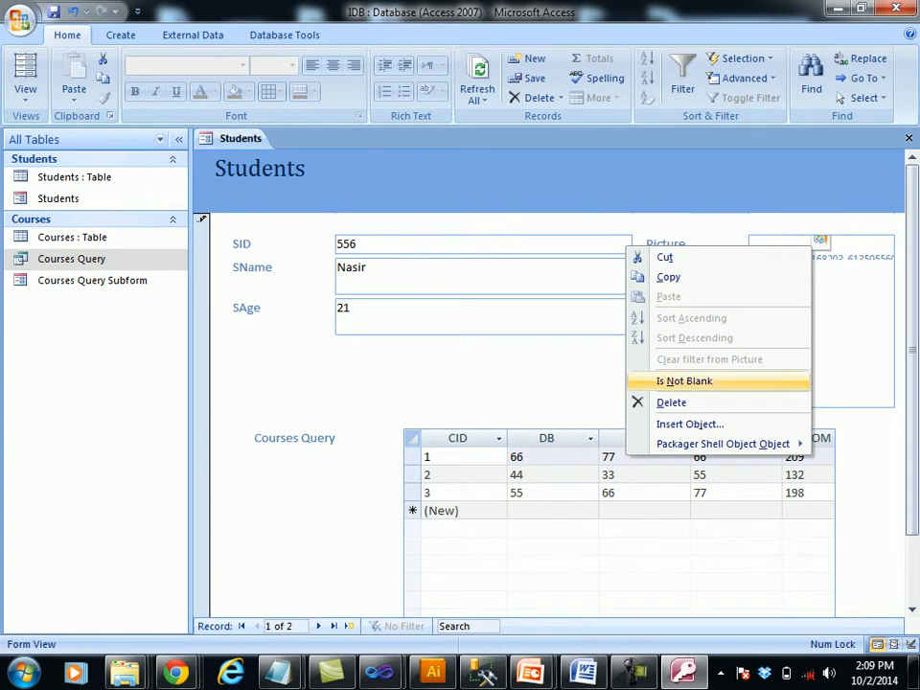
pyautogui.moveTo(723, 444)
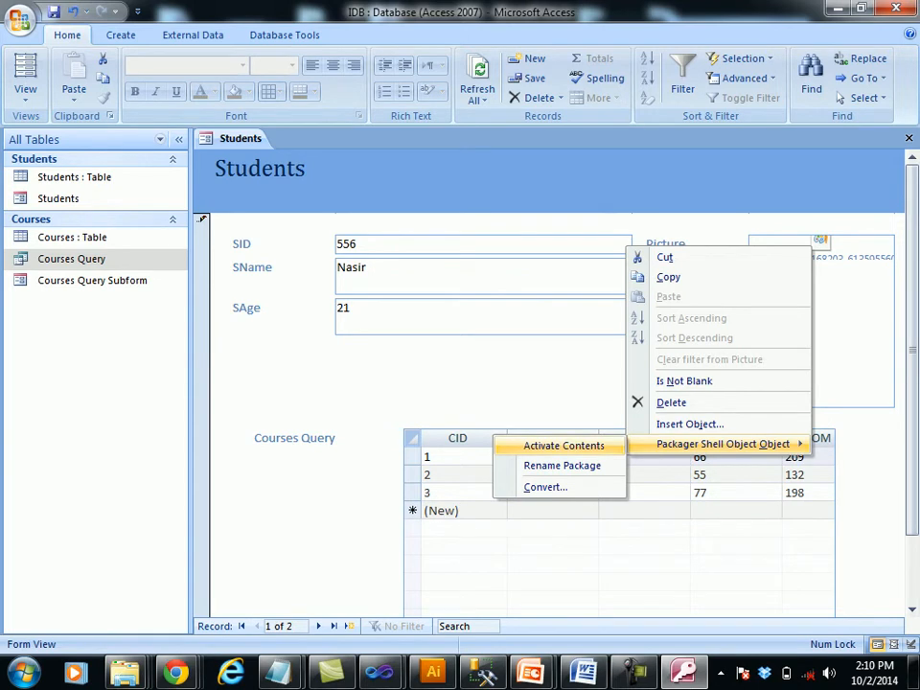
pyautogui.click(563, 446)
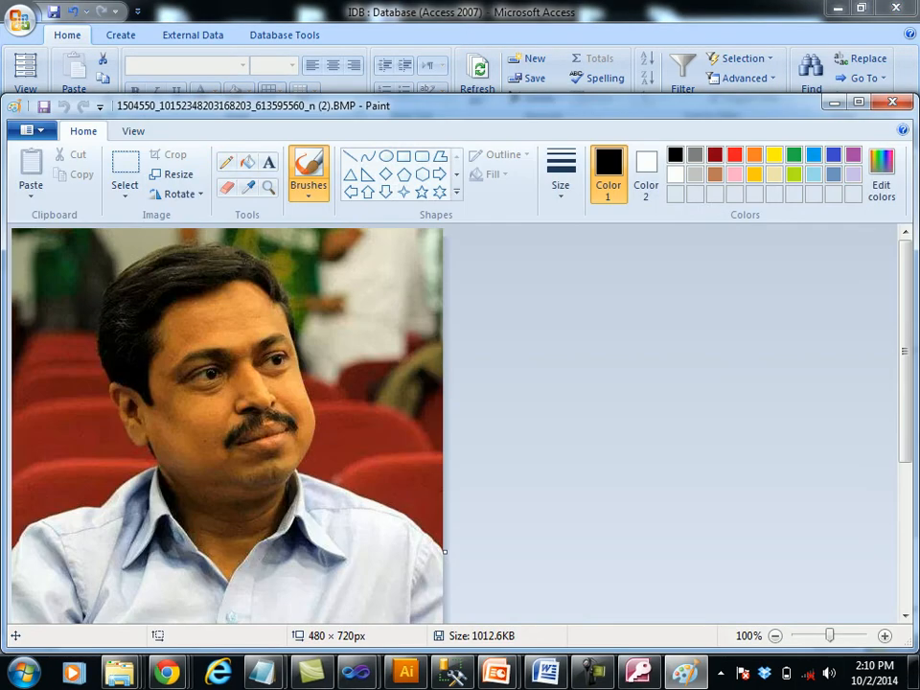
pyautogui.hotkey('ctrl', 'a')
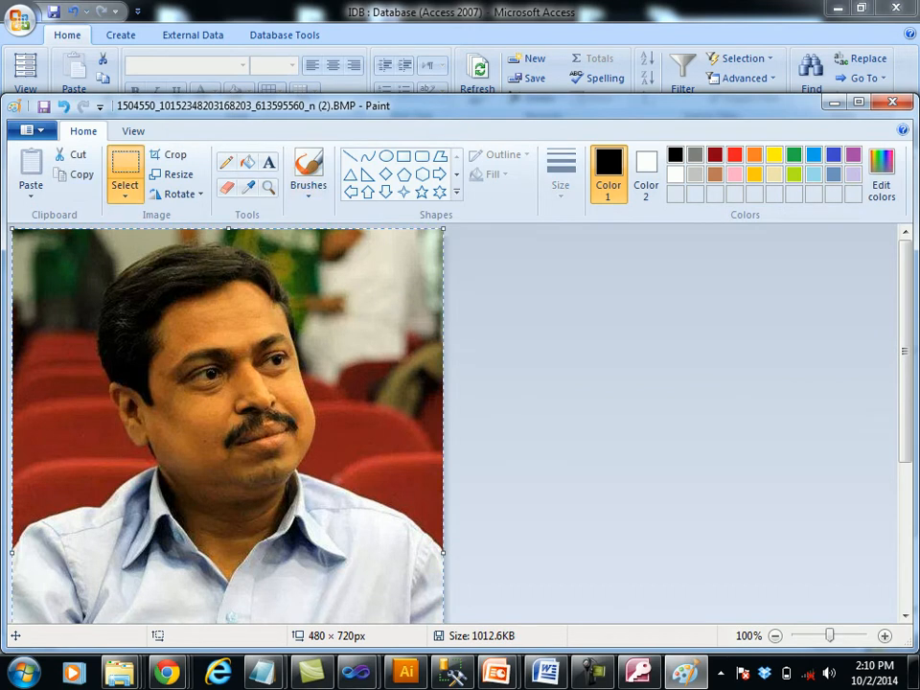
pyautogui.hotkey('ctrl', 'c')
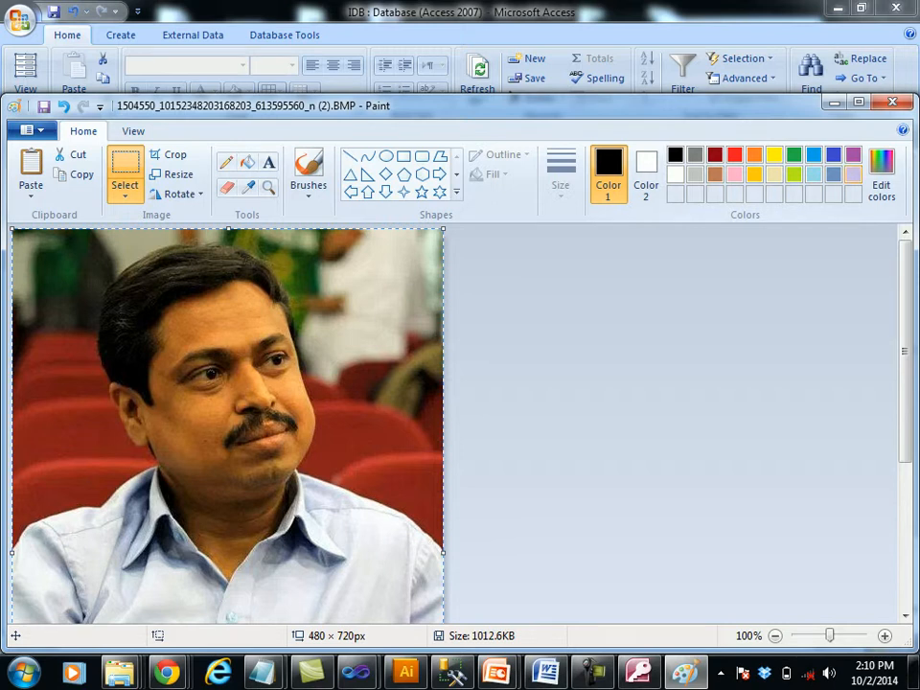
pyautogui.hotkey('alt', 'F4')
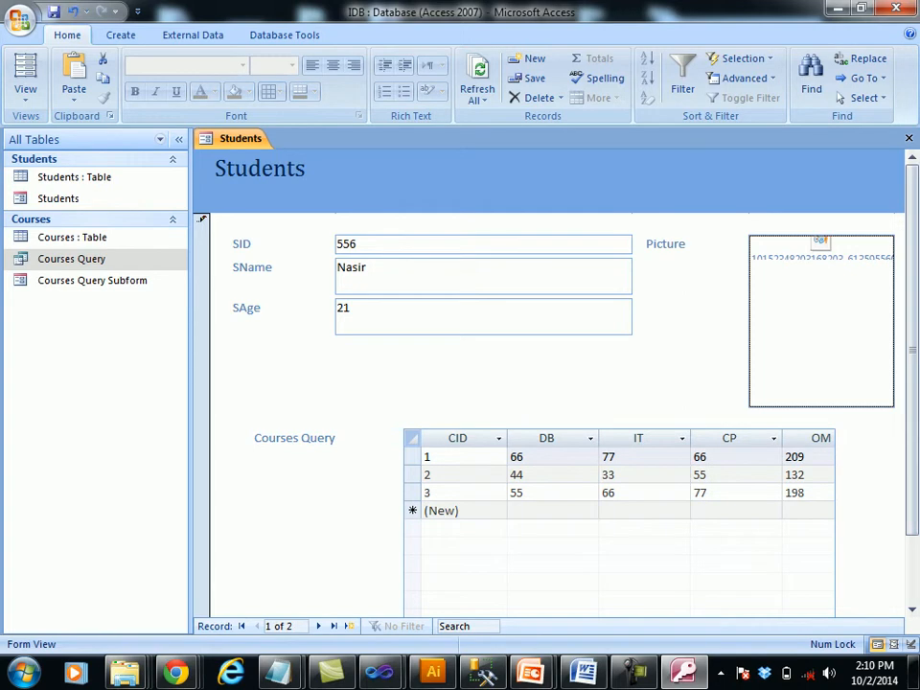
# Replace the Picture field's package with a new Bitmap Image object containing the copied photo, and save the record
pyautogui.rightClick(818, 245)
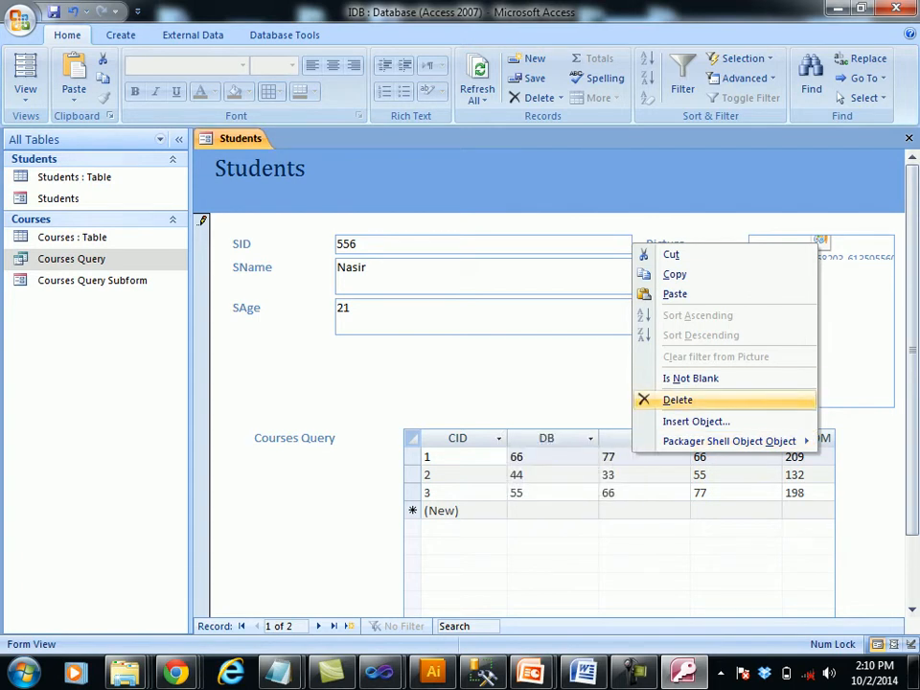
pyautogui.press('Escape')
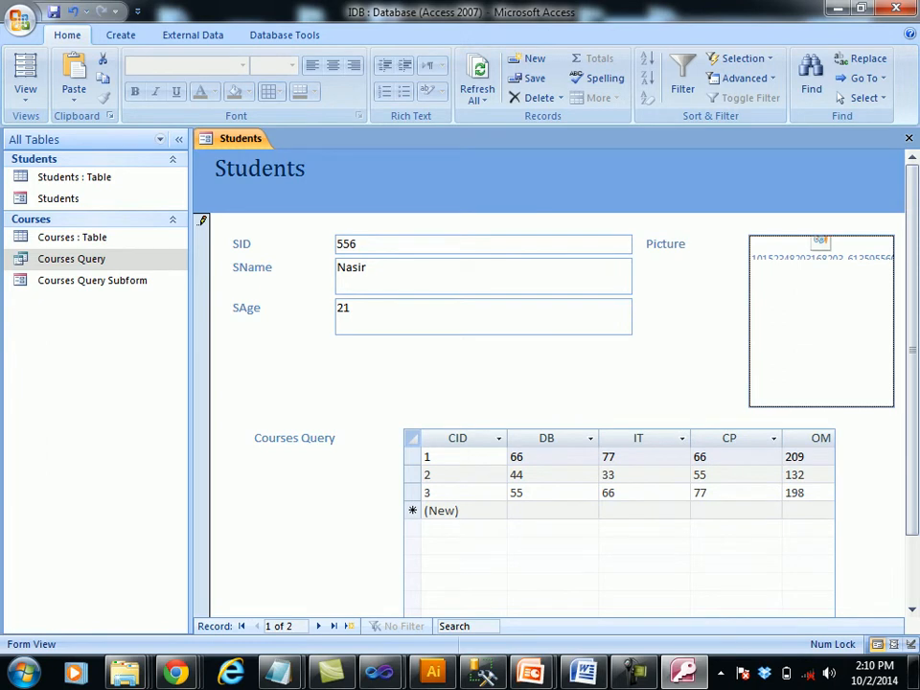
pyautogui.hotkey('shift', 'F10')
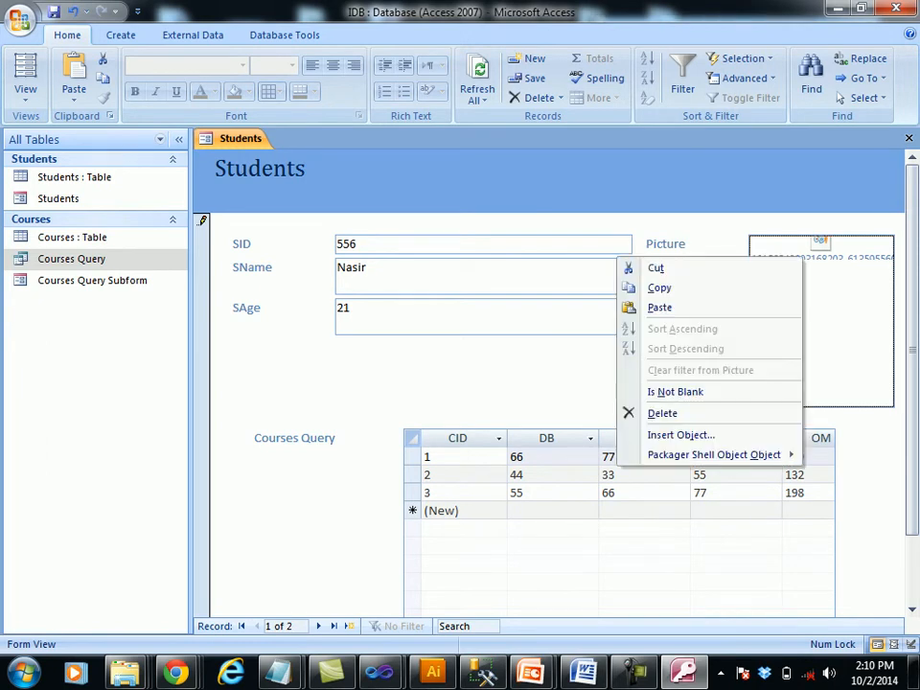
pyautogui.press('Return')
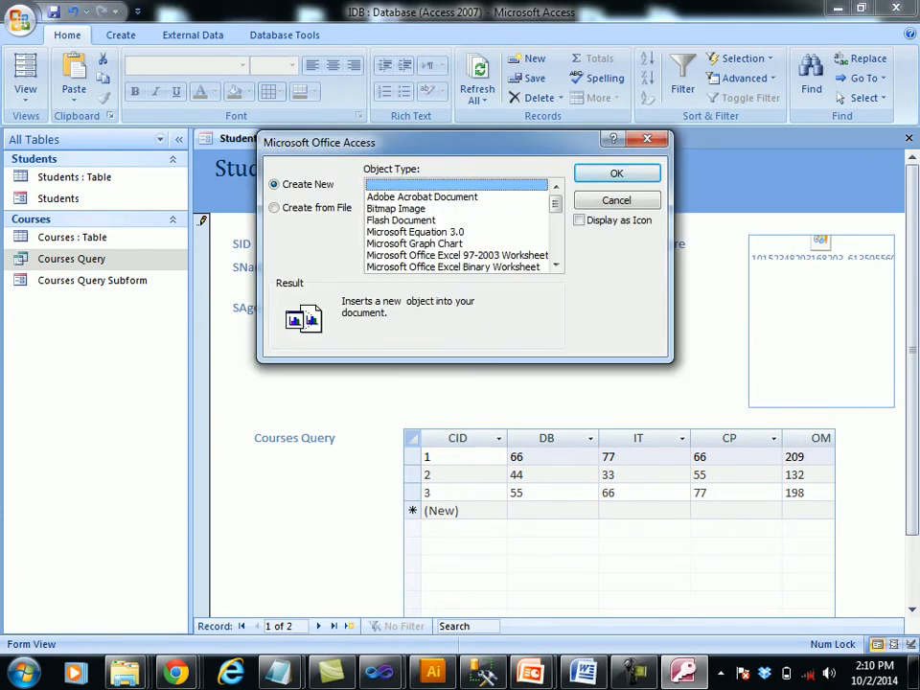
pyautogui.press('Return')
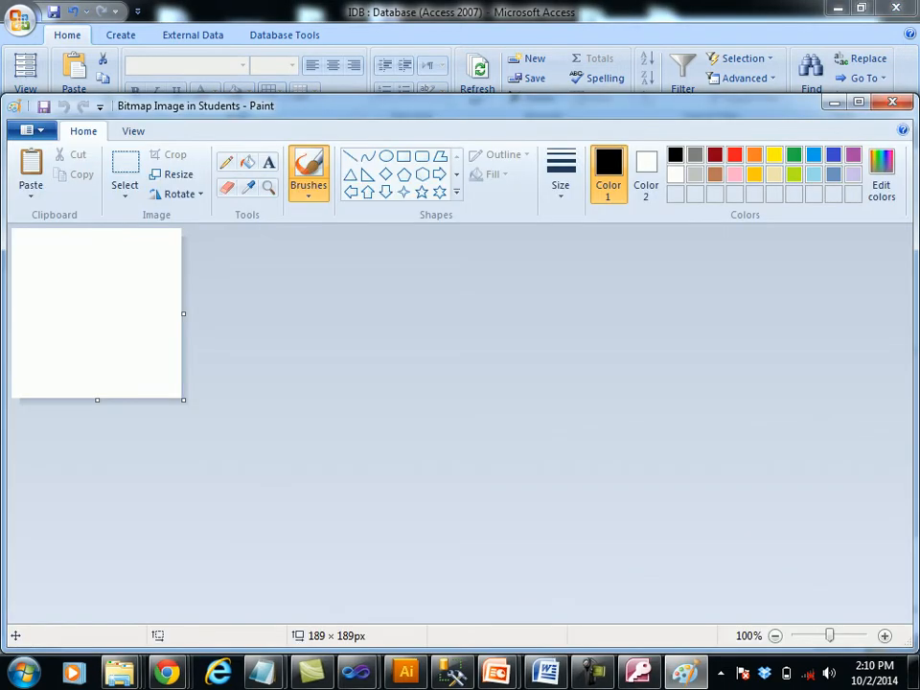
pyautogui.hotkey('ctrl', 'v')
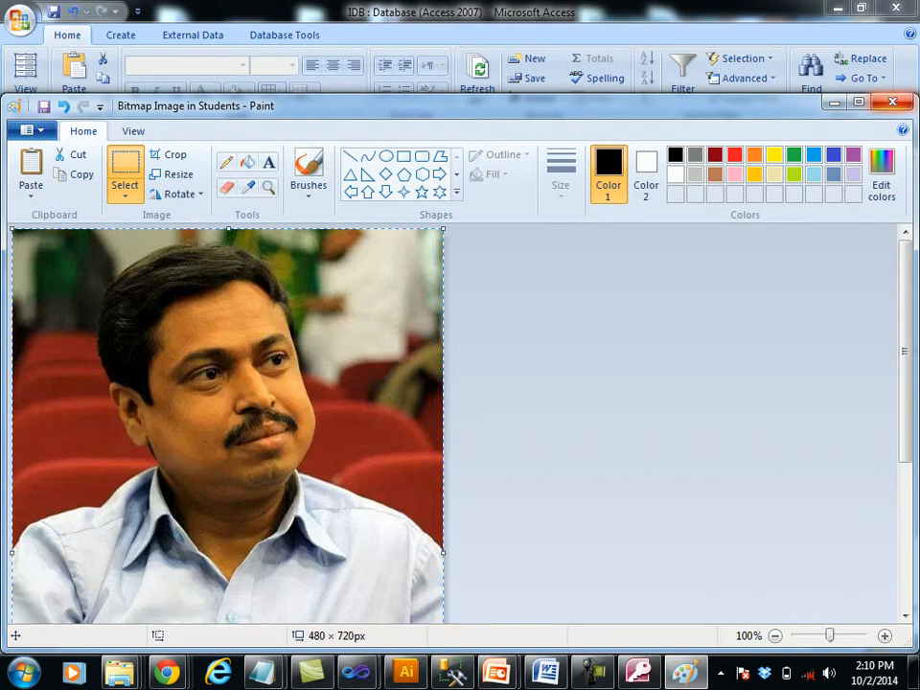
pyautogui.hotkey('alt', 'F4')
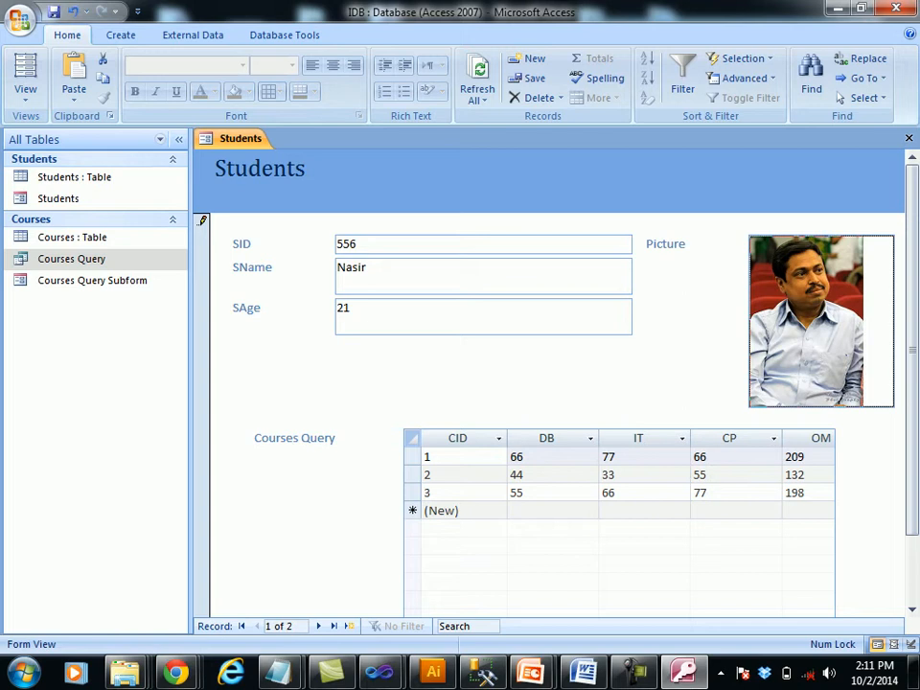
pyautogui.hotkey('shift', 'Return')
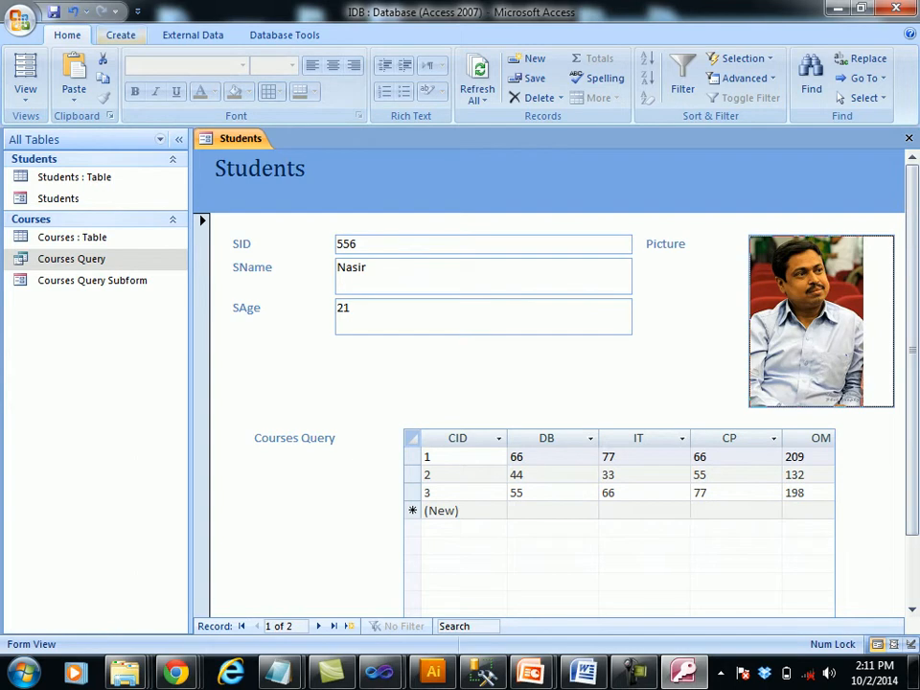
# Start a report with the Report Wizard and include all fields of the Students table
pyautogui.click(120, 34)
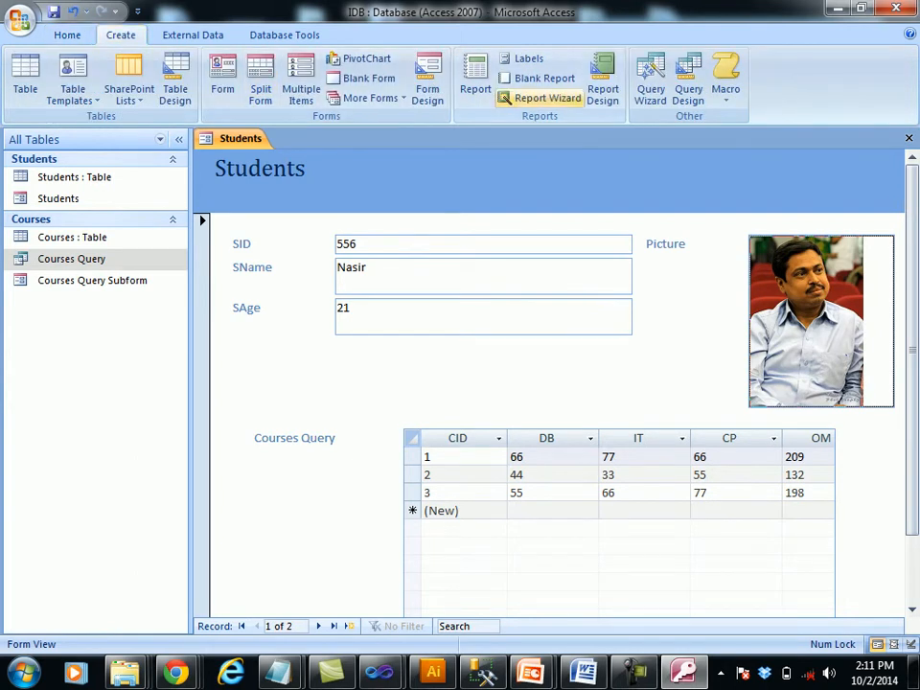
pyautogui.click(542, 98)
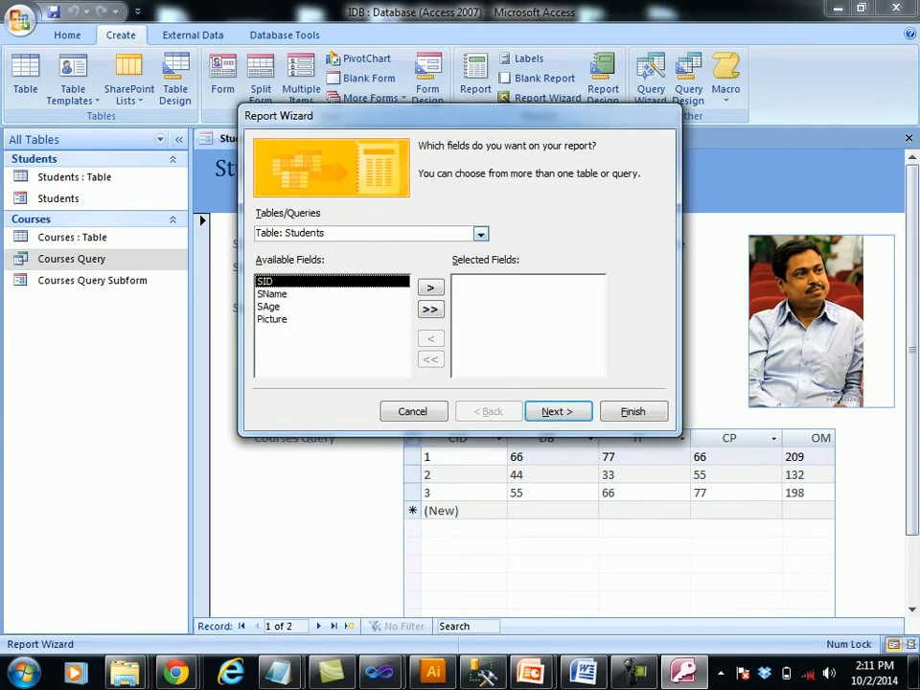
pyautogui.click(480, 233)
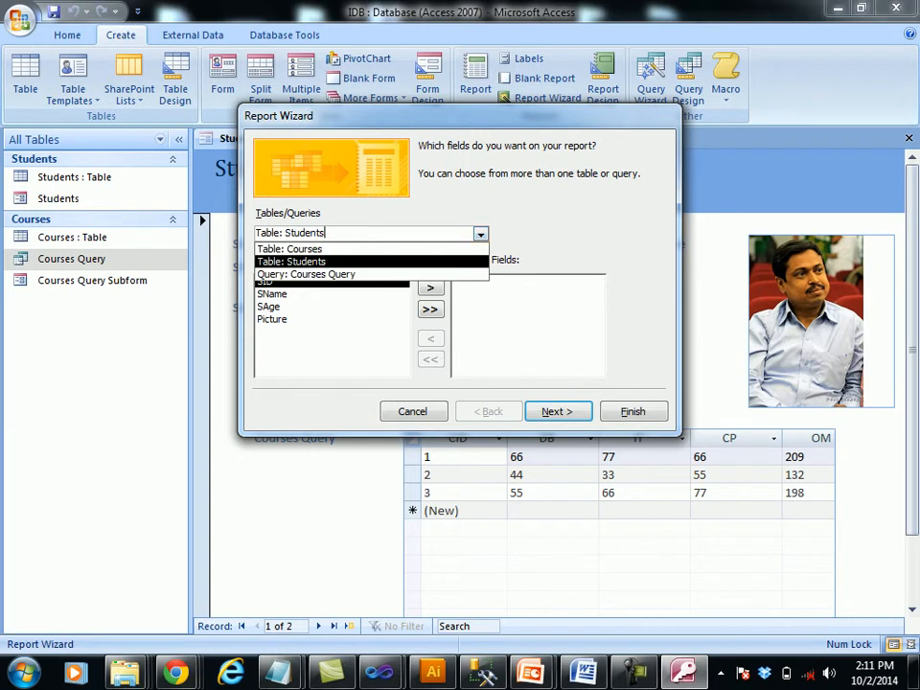
pyautogui.press('Return')
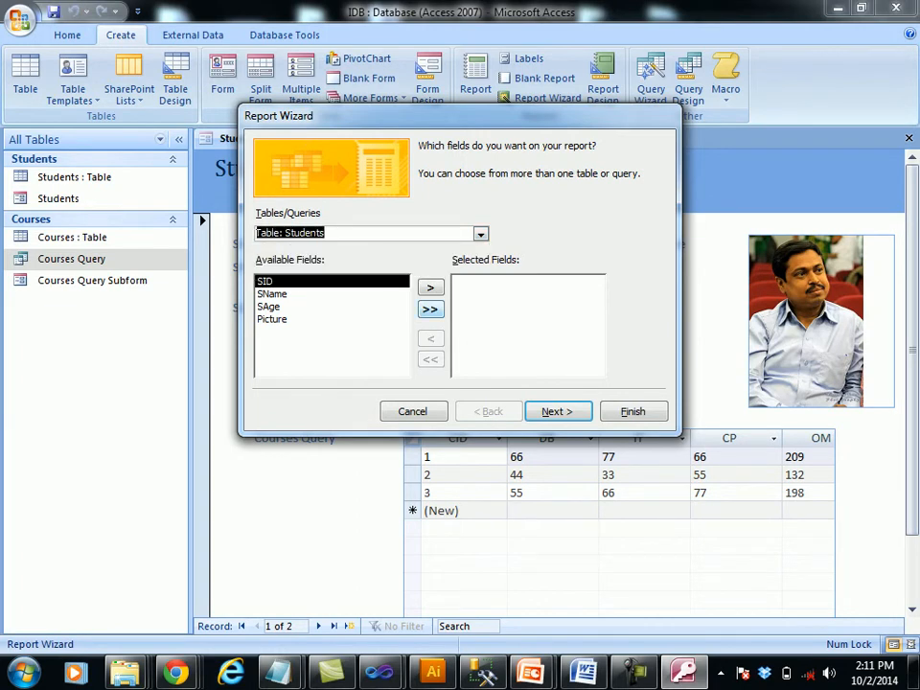
pyautogui.click(430, 308)
# Add CID, DB, IT, CP, OM, Per and Grade from Courses Query to the report, leaving out its SID field
pyautogui.hotkey('alt', 'Down')
pyautogui.press('Down')
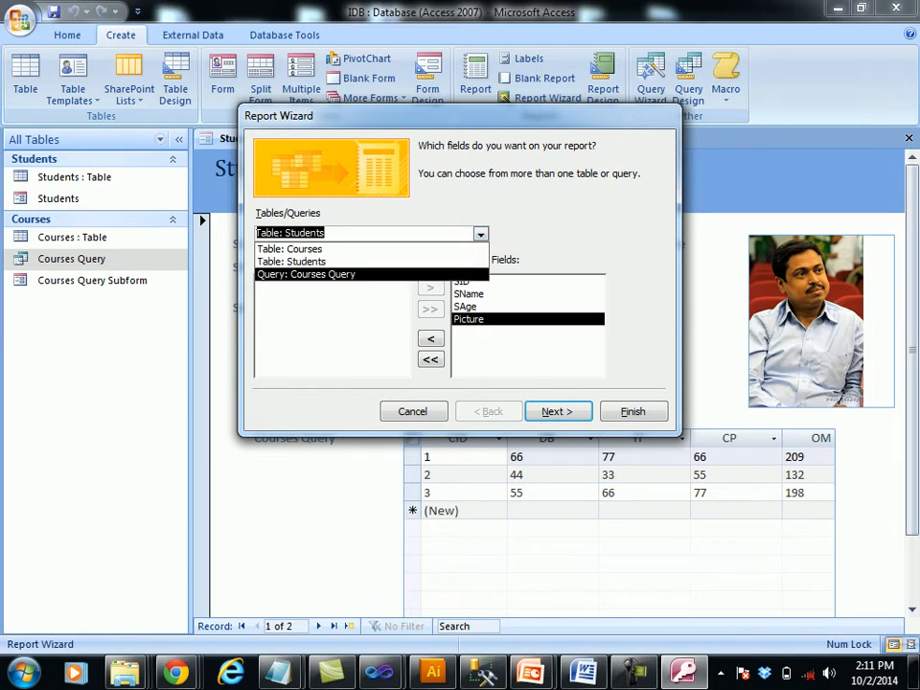
pyautogui.press('Return')
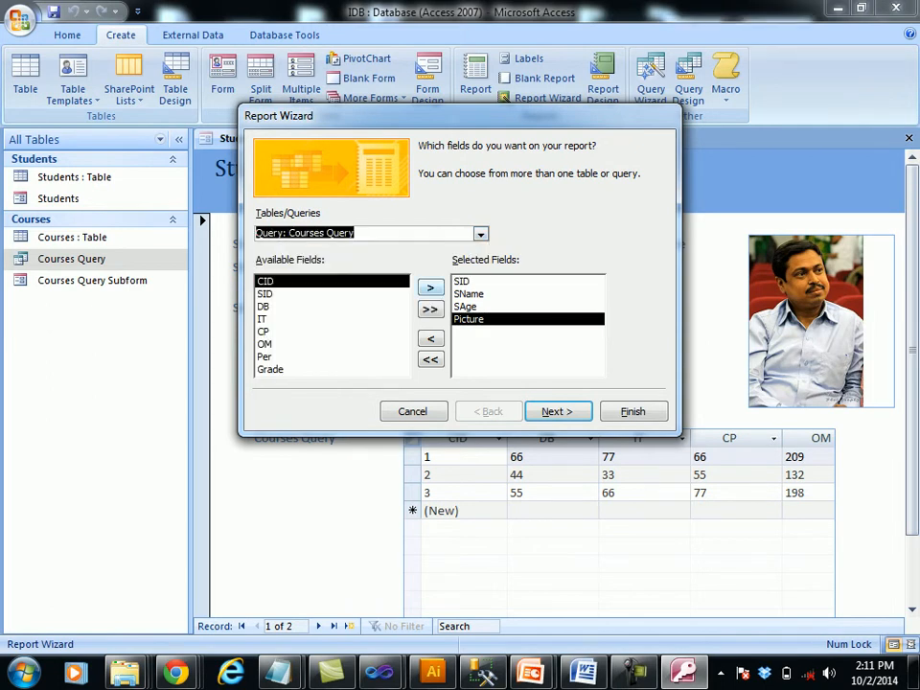
pyautogui.click(430, 286)
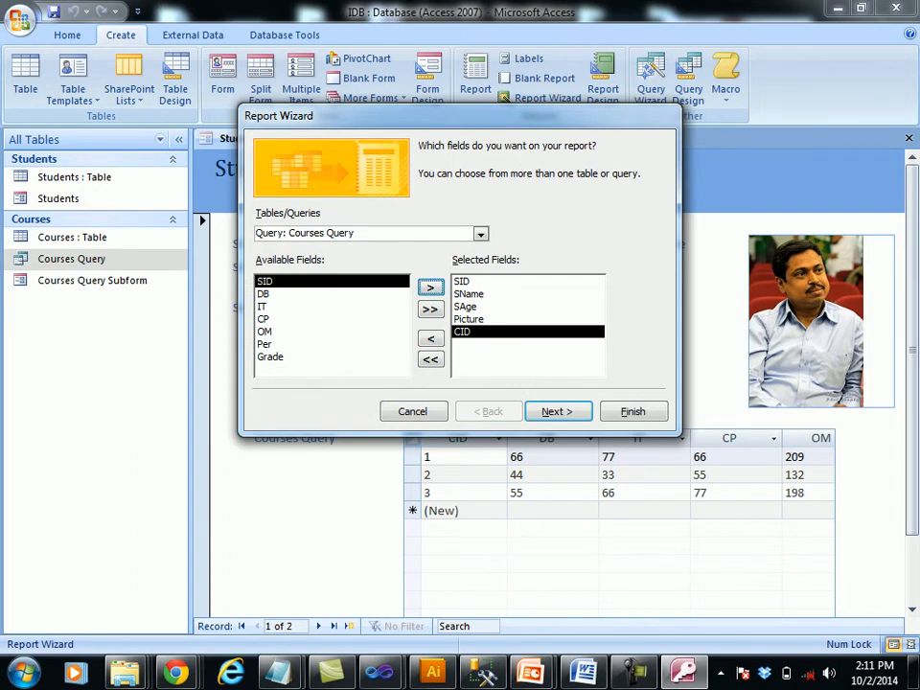
pyautogui.click(288, 294)
pyautogui.click(431, 287)
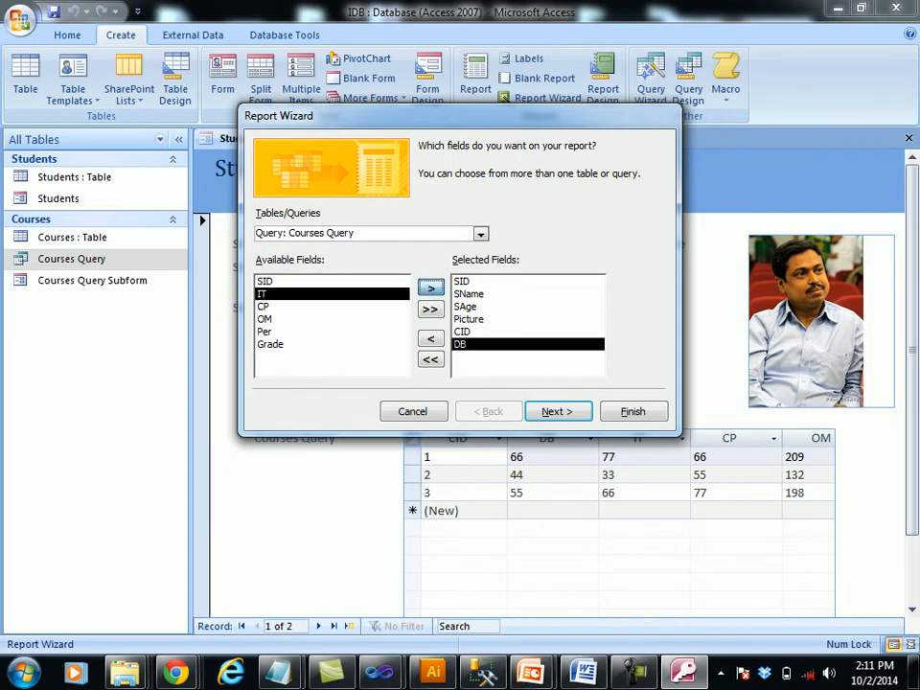
pyautogui.click(431, 287)
pyautogui.click(430, 287)
pyautogui.click(431, 287)
pyautogui.click(430, 287)
pyautogui.click(430, 287)
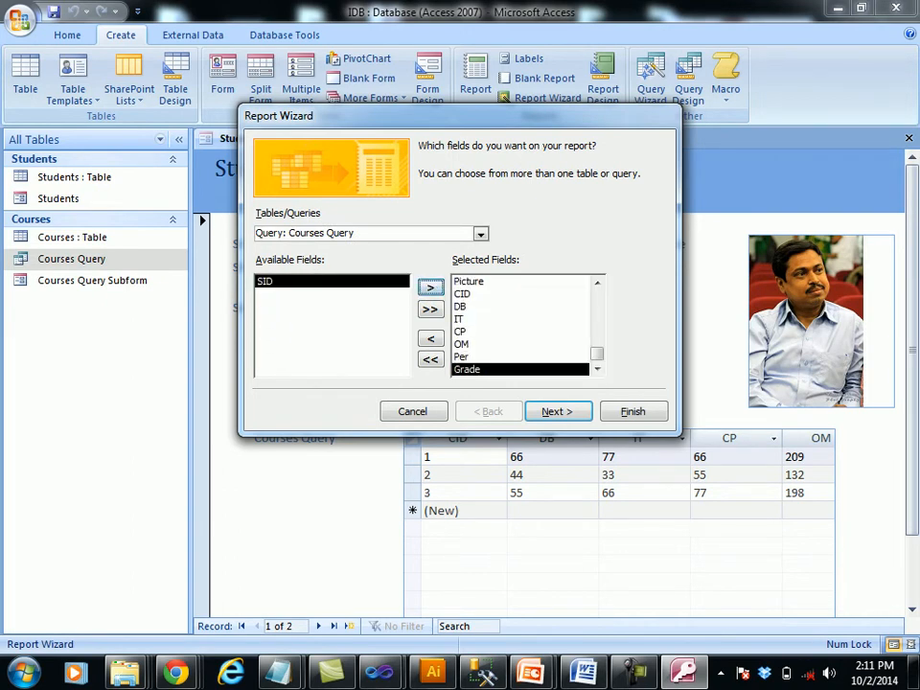
# Keep the report grouped by Students, generate it with the remaining default settings, and review its preview
pyautogui.hotkey('alt', 'n')
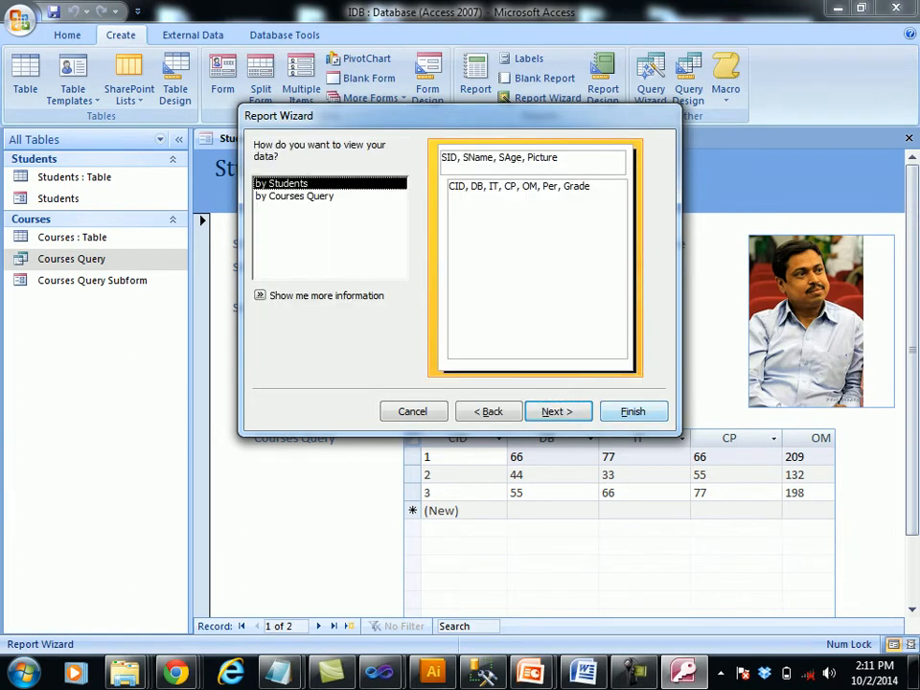
pyautogui.hotkey('alt', 'f')
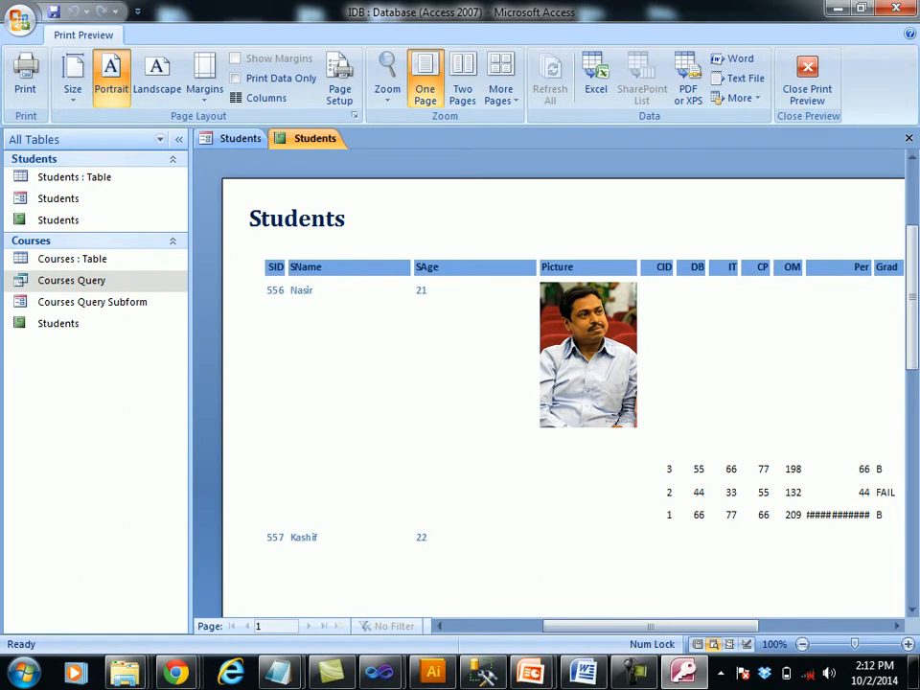
pyautogui.scroll(-5, 564, 383)
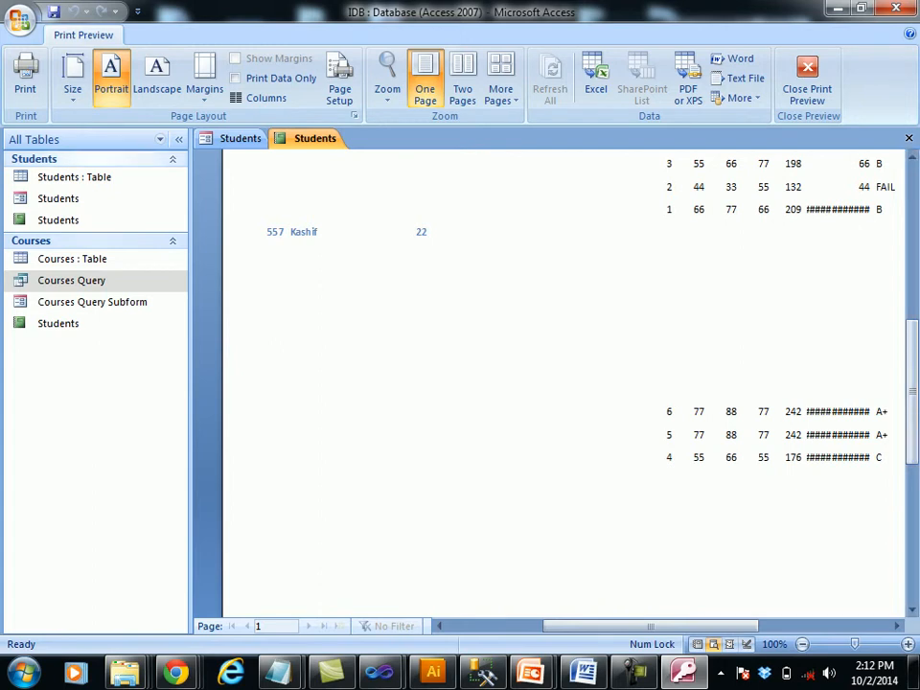
pyautogui.click(57, 199)
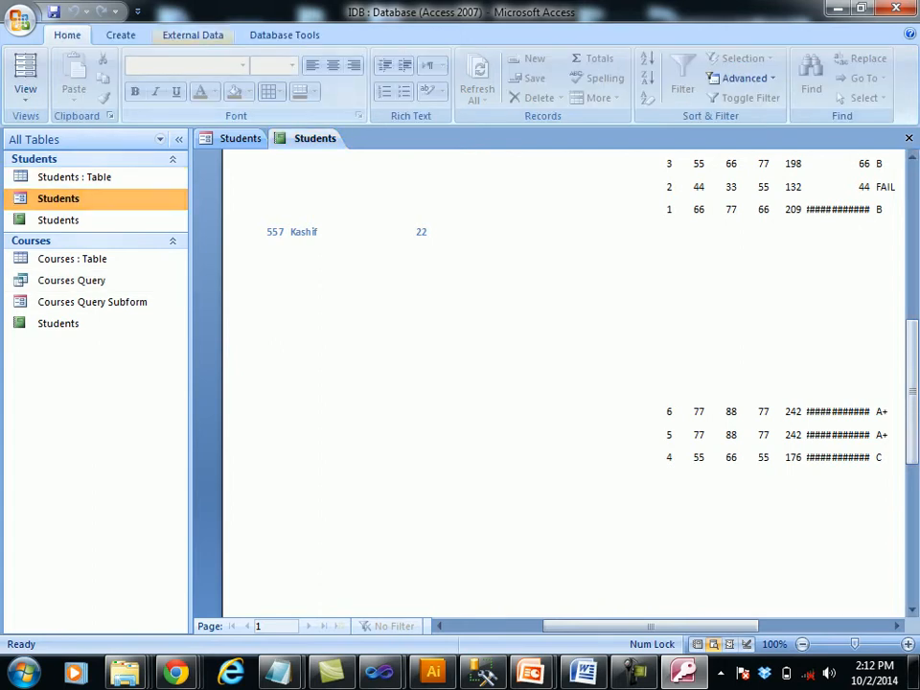
pyautogui.click(192, 35)
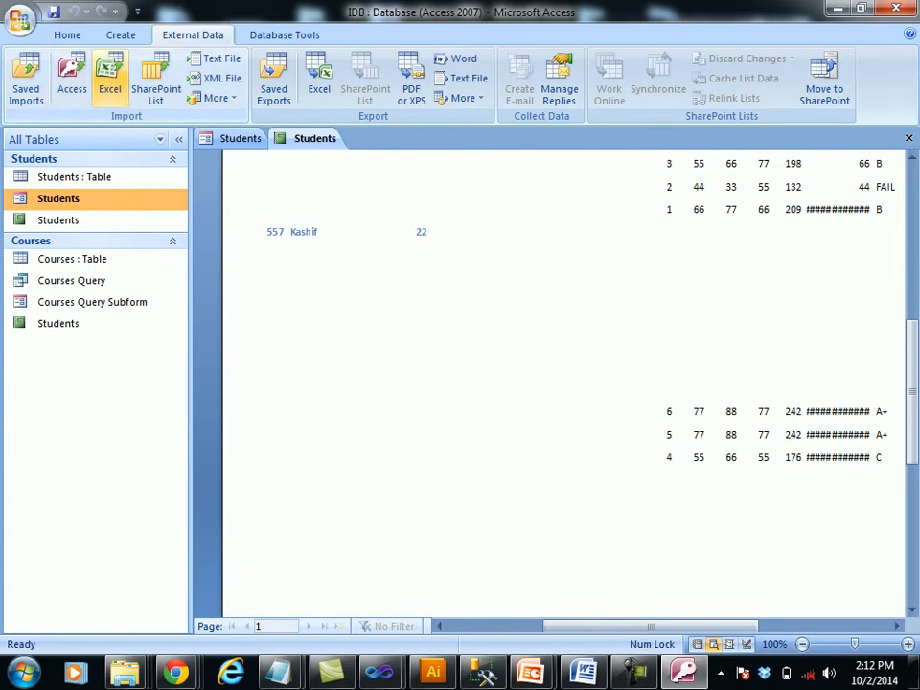
pyautogui.click(109, 76)
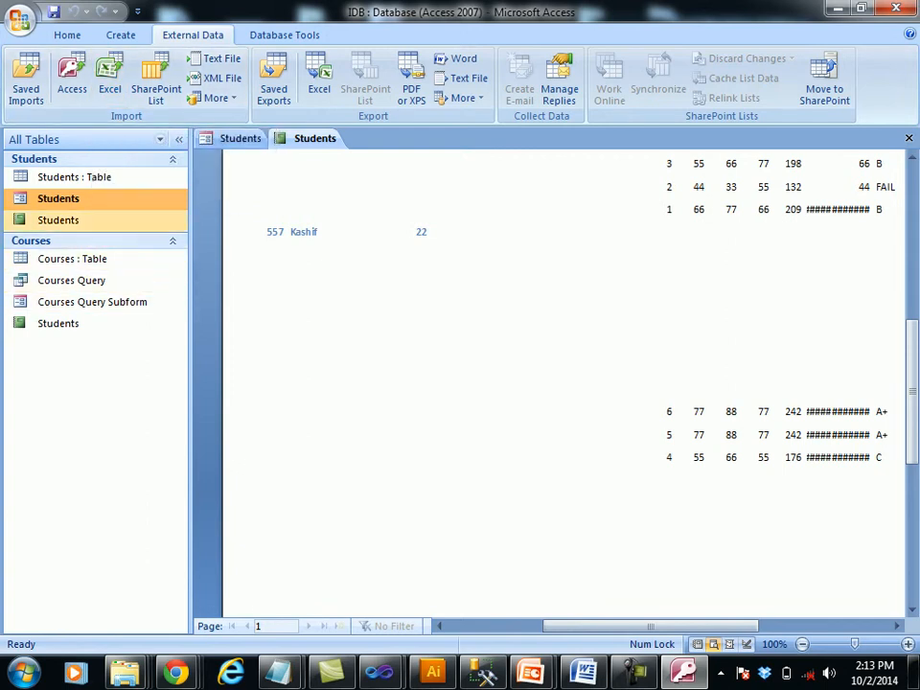
# Open the Students form in Design View and add a Go To First Record command button below the SAge field
pyautogui.doubleClick(58, 198)
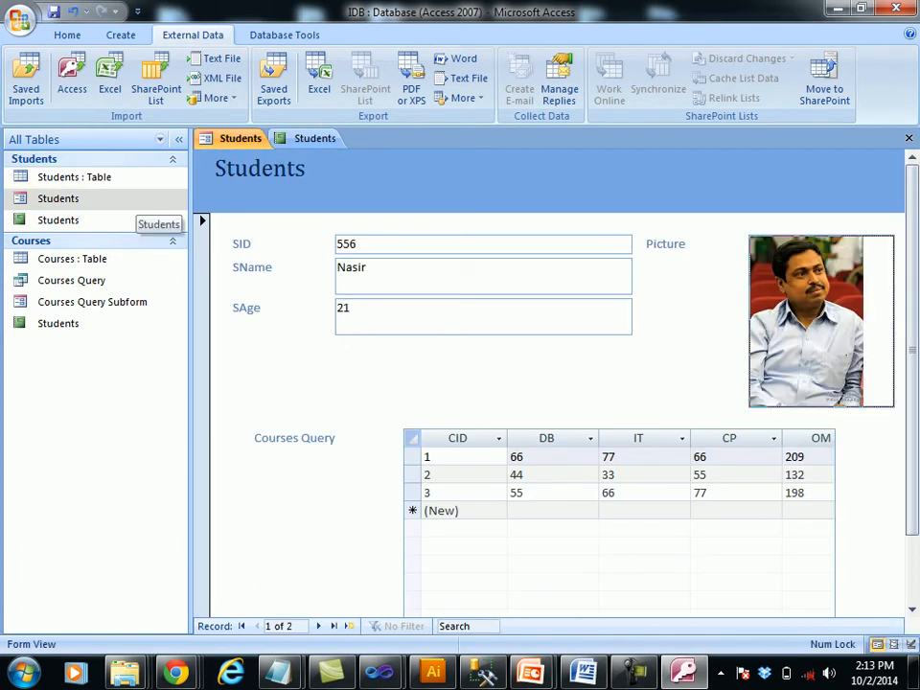
pyautogui.rightClick(136, 199)
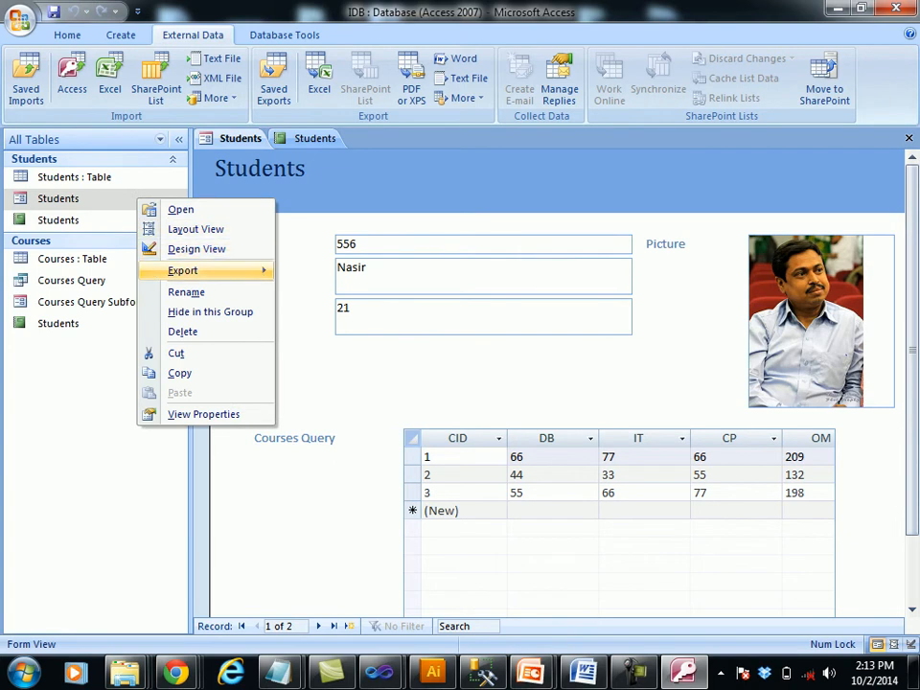
pyautogui.click(197, 248)
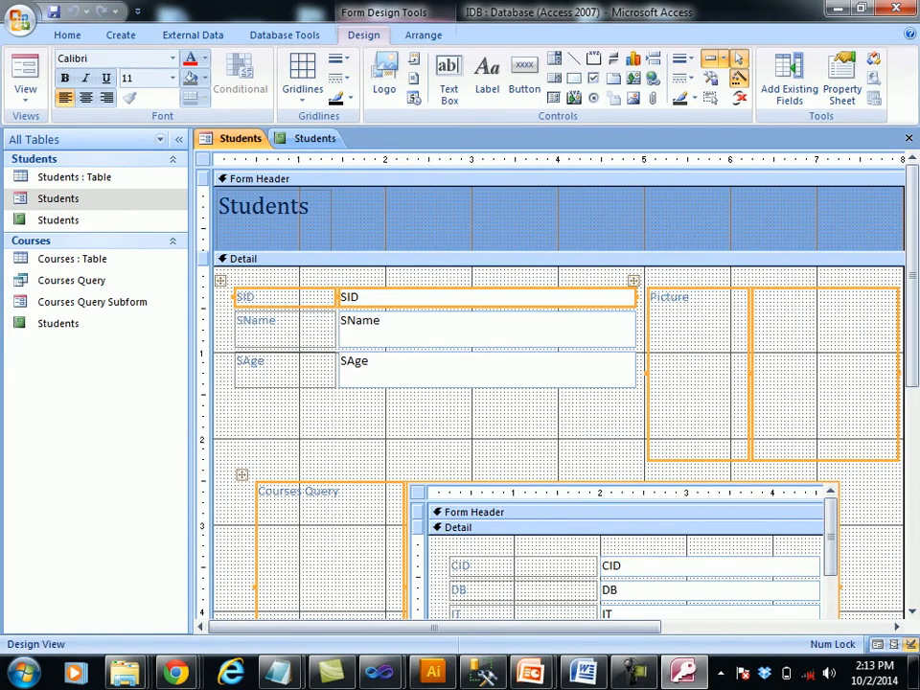
pyautogui.scroll(-4, 556, 393)
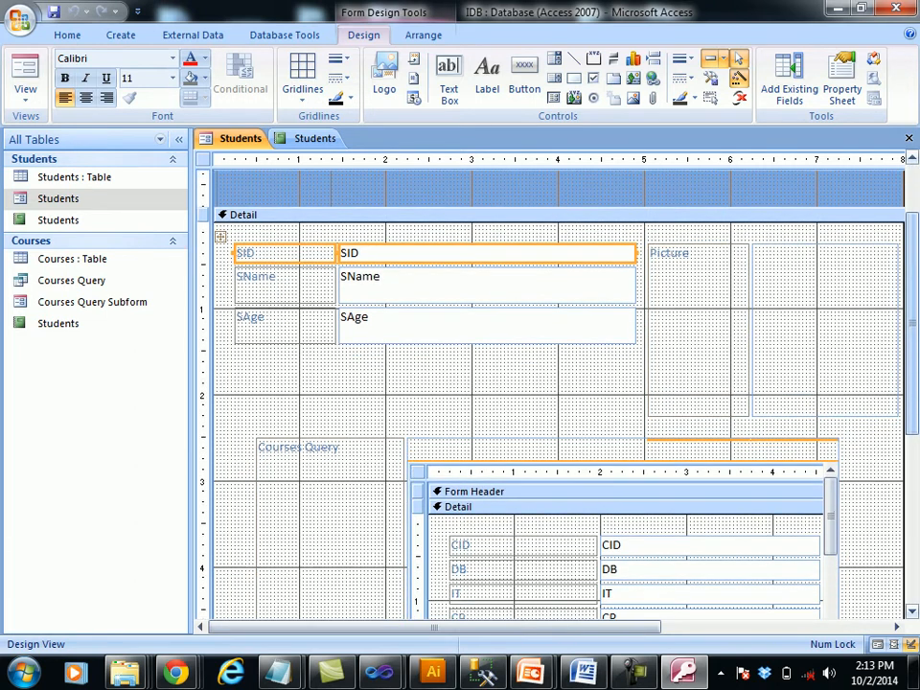
pyautogui.hotkey('ctrl', 'a')
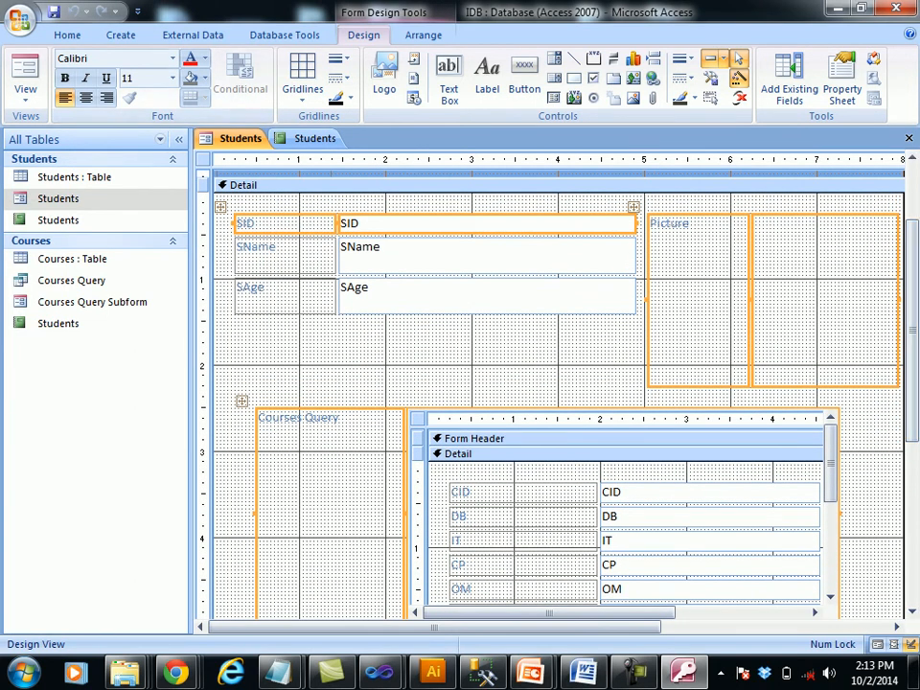
pyautogui.click(525, 77)
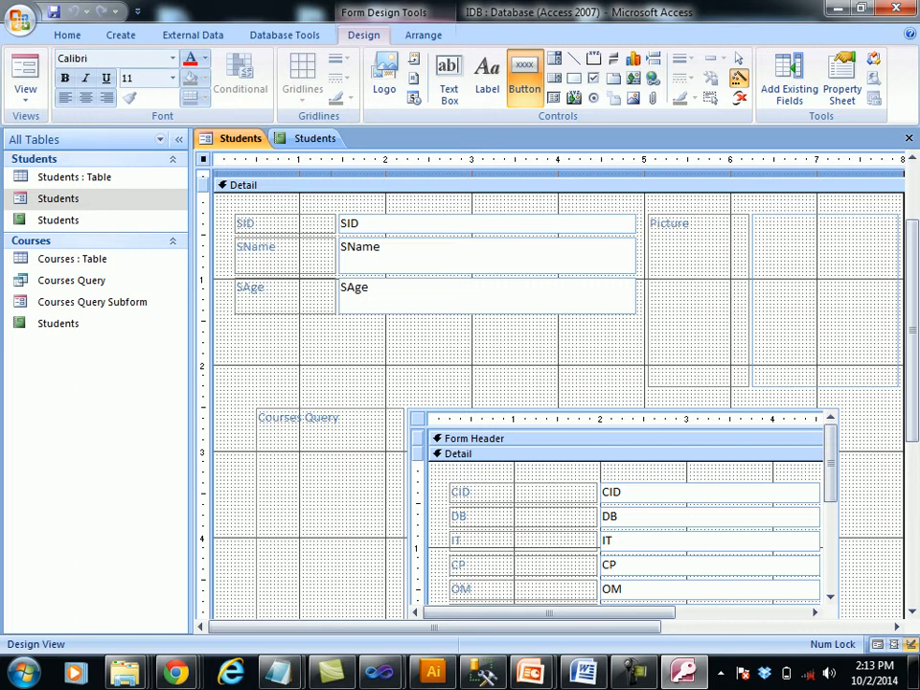
pyautogui.moveTo(269, 328); pyautogui.dragTo(326, 360)
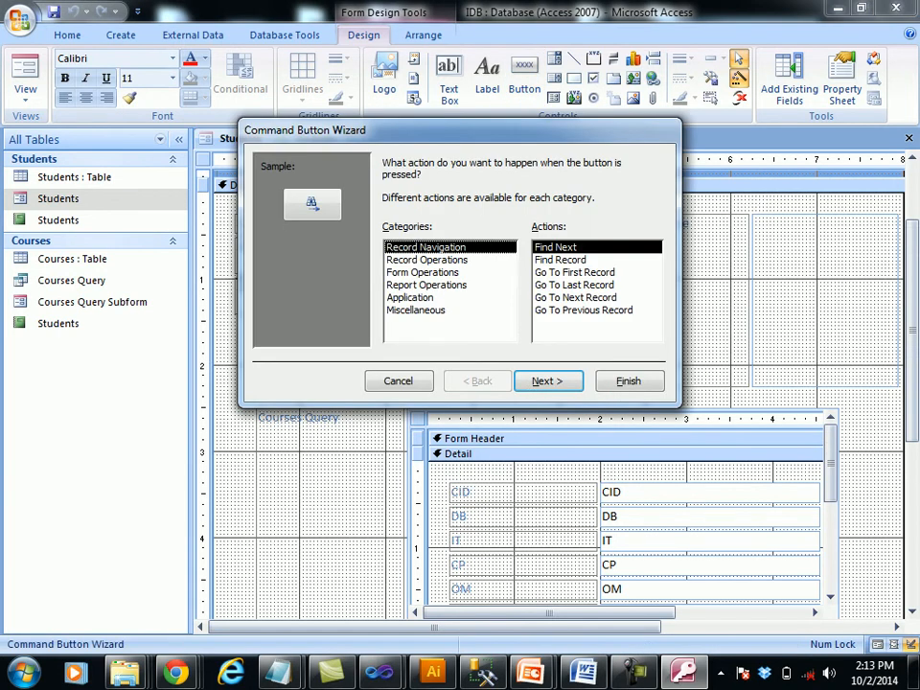
pyautogui.click(575, 272)
pyautogui.click(628, 381)
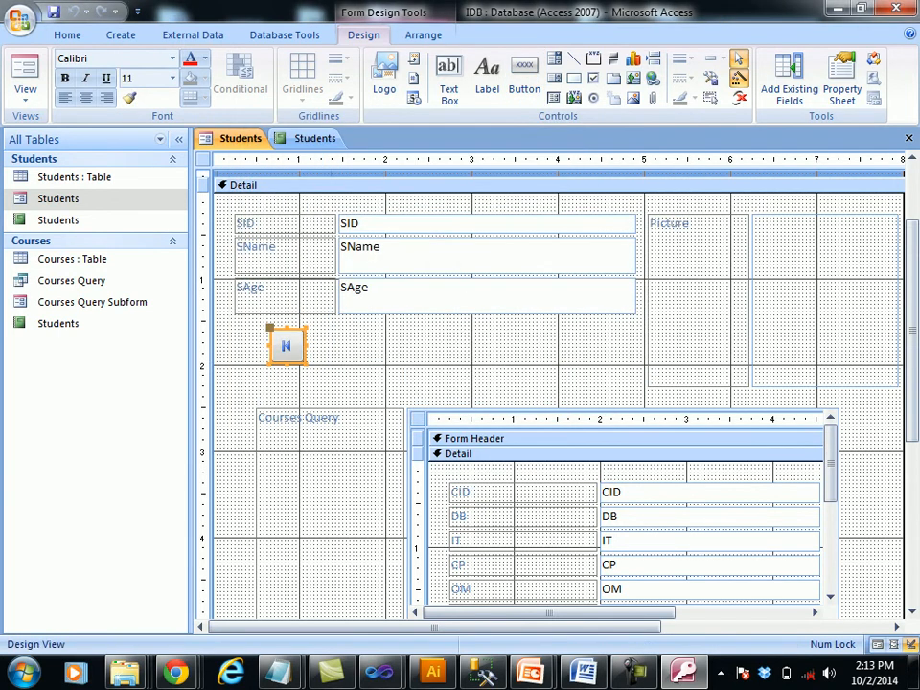
# Add a Go To Next Record command button beside the first-record button on the form
pyautogui.click(524, 81)
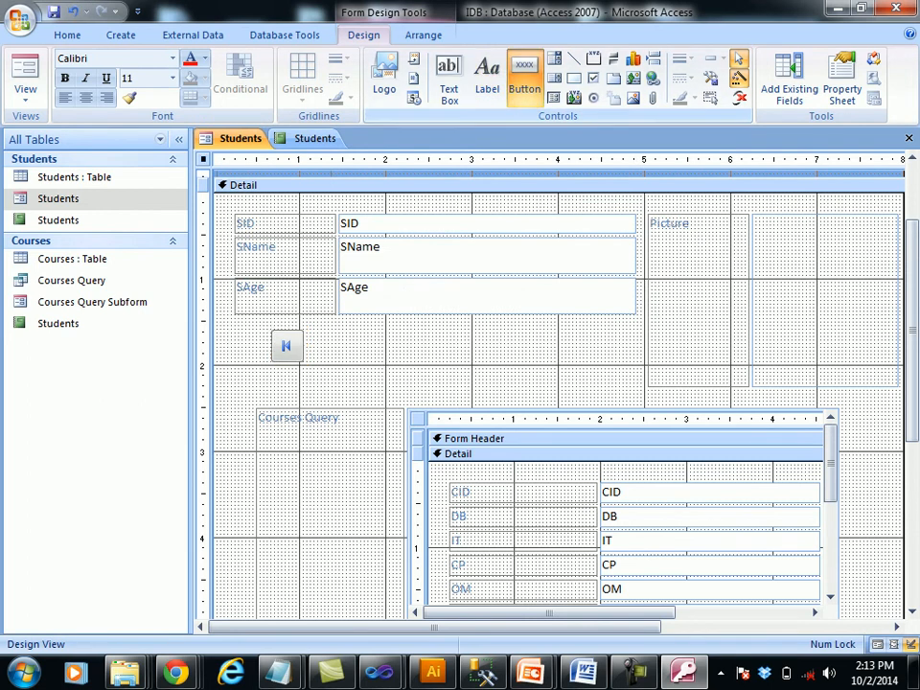
pyautogui.moveTo(318, 333); pyautogui.dragTo(351, 359)
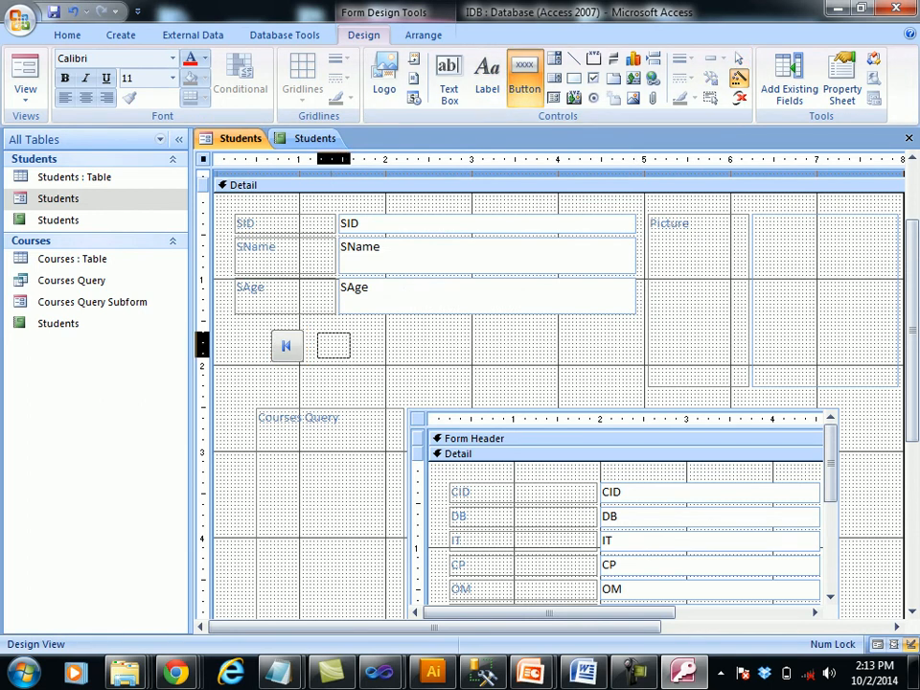
pyautogui.click(575, 284)
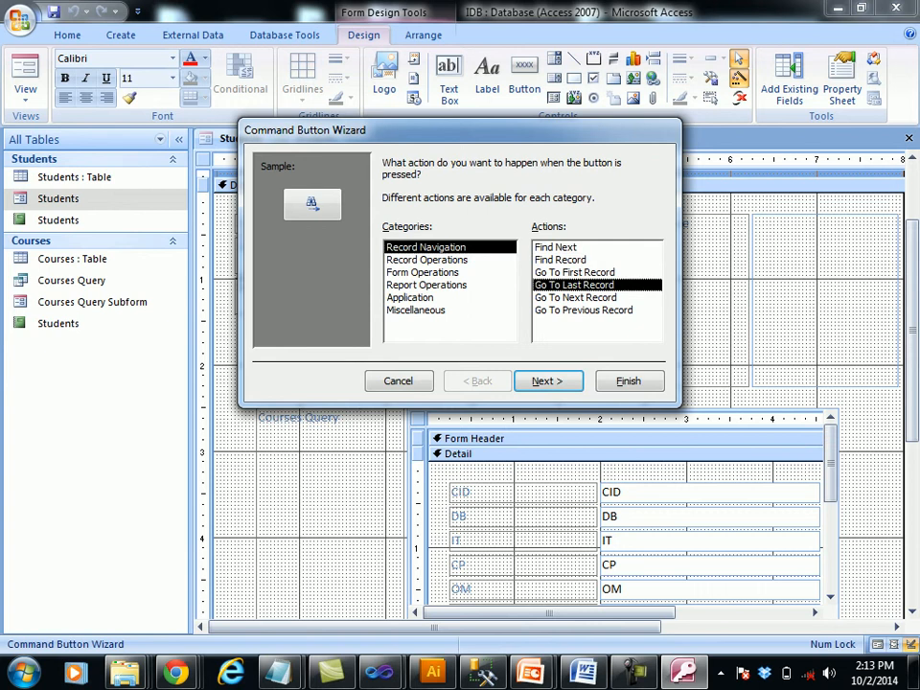
pyautogui.click(574, 298)
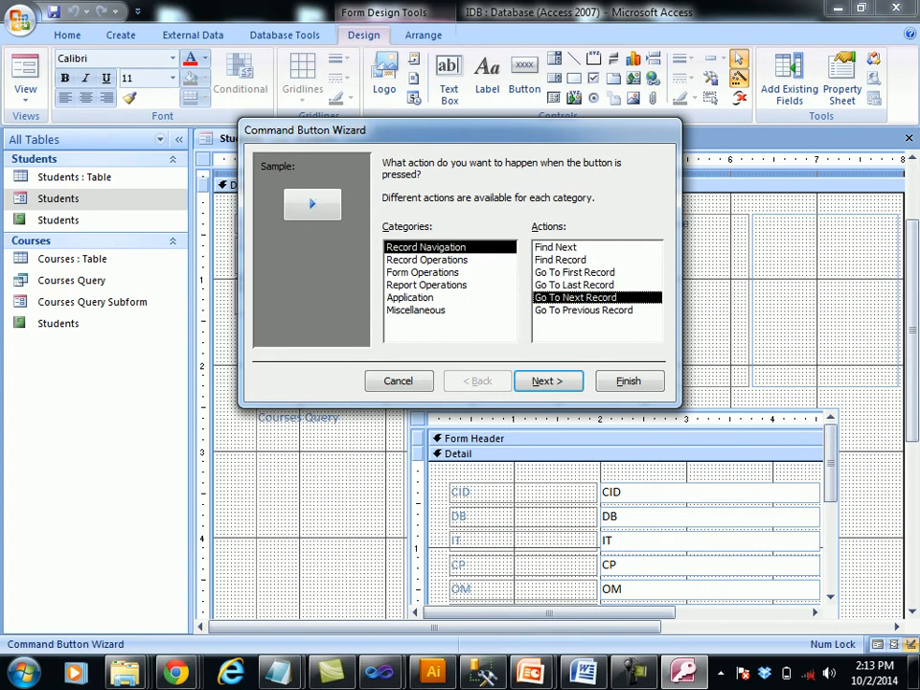
pyautogui.click(627, 381)
# Add a Go To Previous Record command button to the right of the next-record button
pyautogui.click(524, 76)
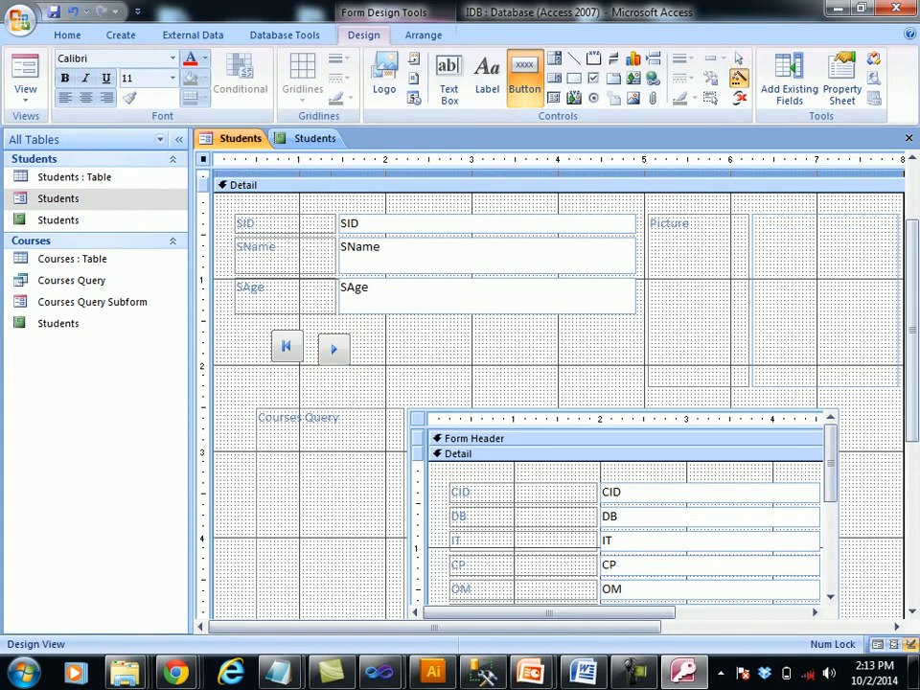
pyautogui.moveTo(371, 332); pyautogui.dragTo(401, 365)
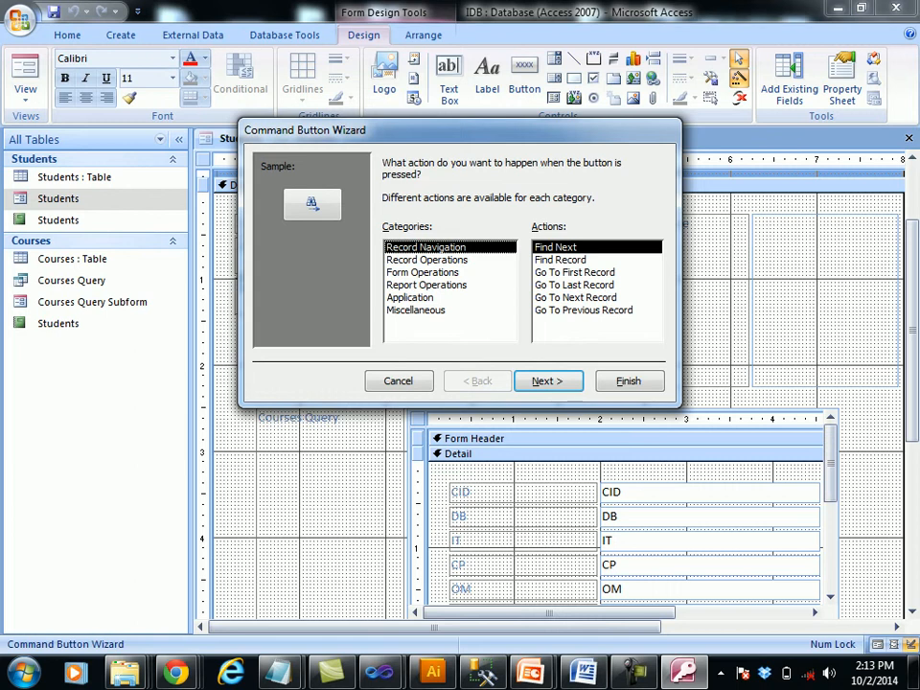
pyautogui.click(583, 310)
pyautogui.hotkey('alt', 'f')
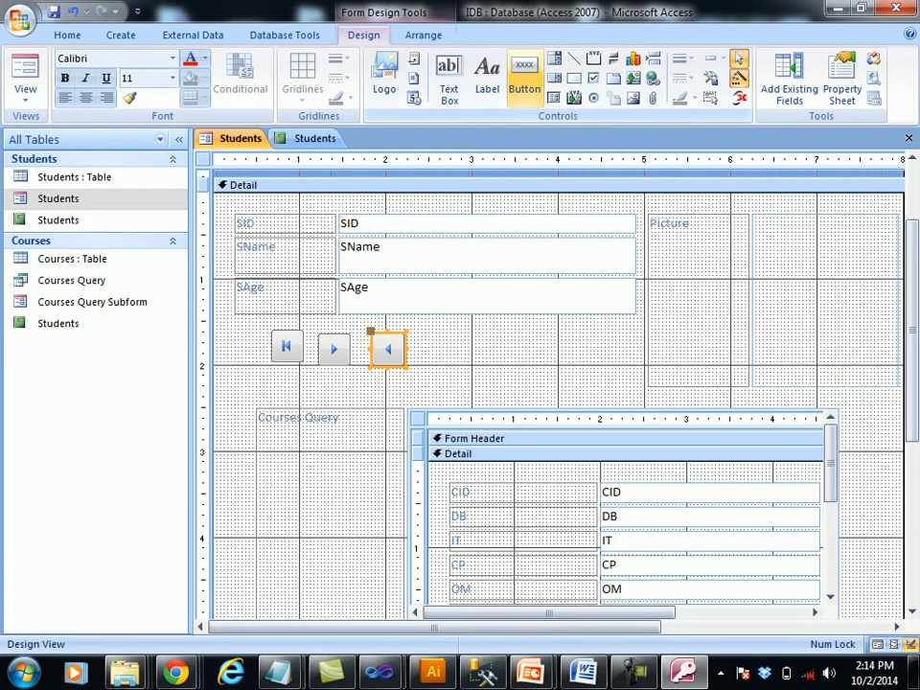
# Add a Go To Last Record command button at the end of the navigation button row
pyautogui.click(524, 75)
pyautogui.moveTo(421, 330); pyautogui.dragTo(469, 369)
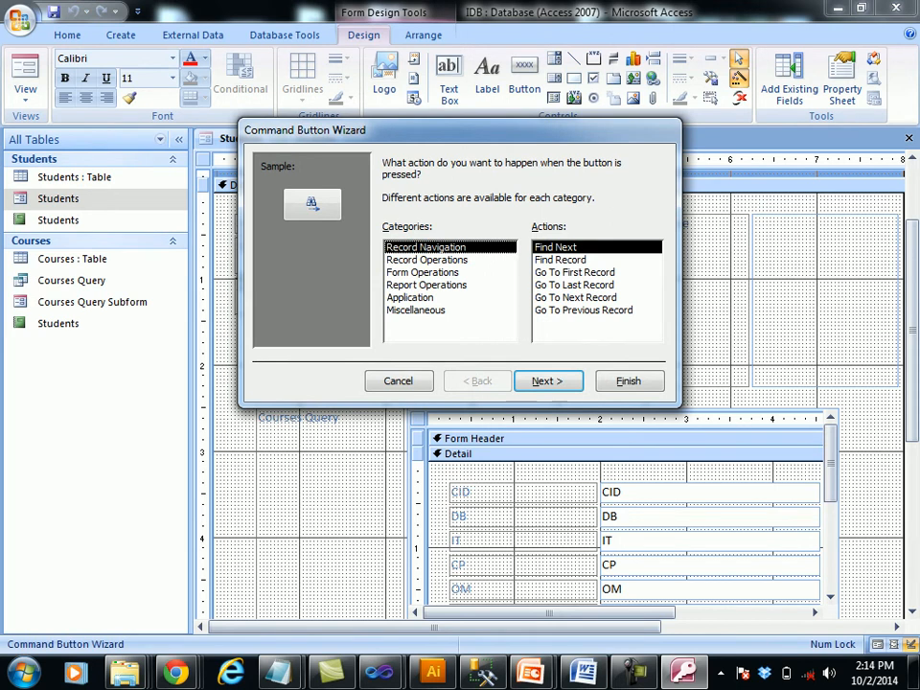
pyautogui.moveTo(431, 129); pyautogui.dragTo(556, 125)
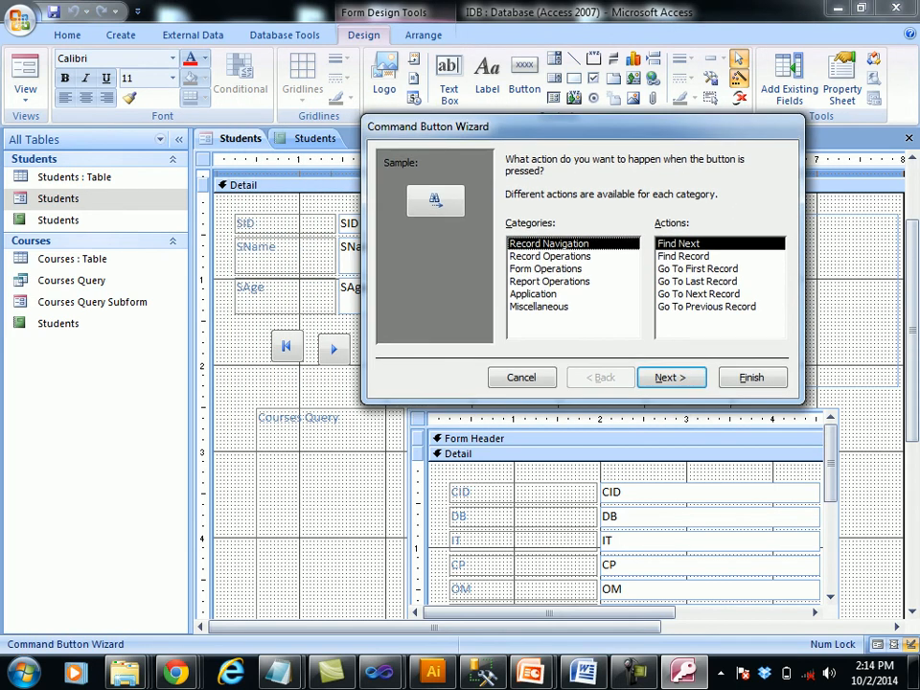
pyautogui.click(697, 281)
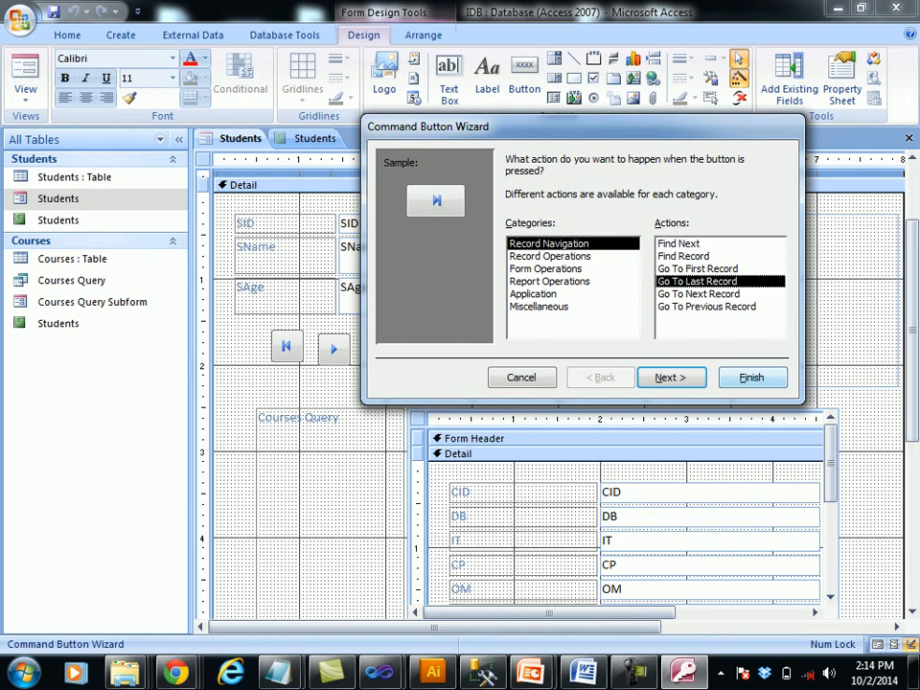
pyautogui.click(751, 377)
# Add a Find Record command button below and to the right of the navigation buttons, above the Courses Query subform
pyautogui.click(524, 77)
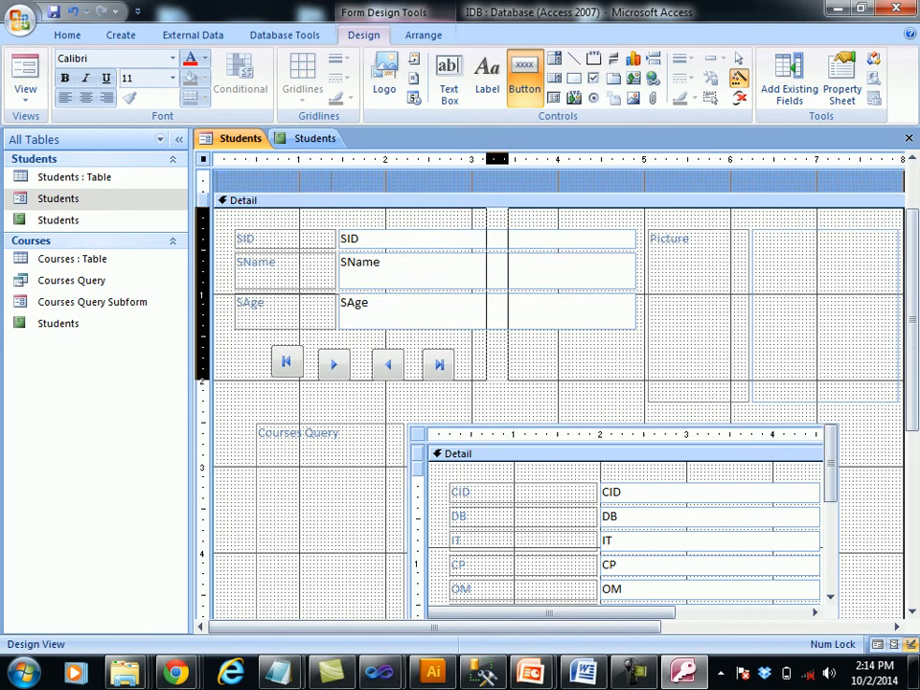
pyautogui.moveTo(486, 439); pyautogui.dragTo(537, 472)
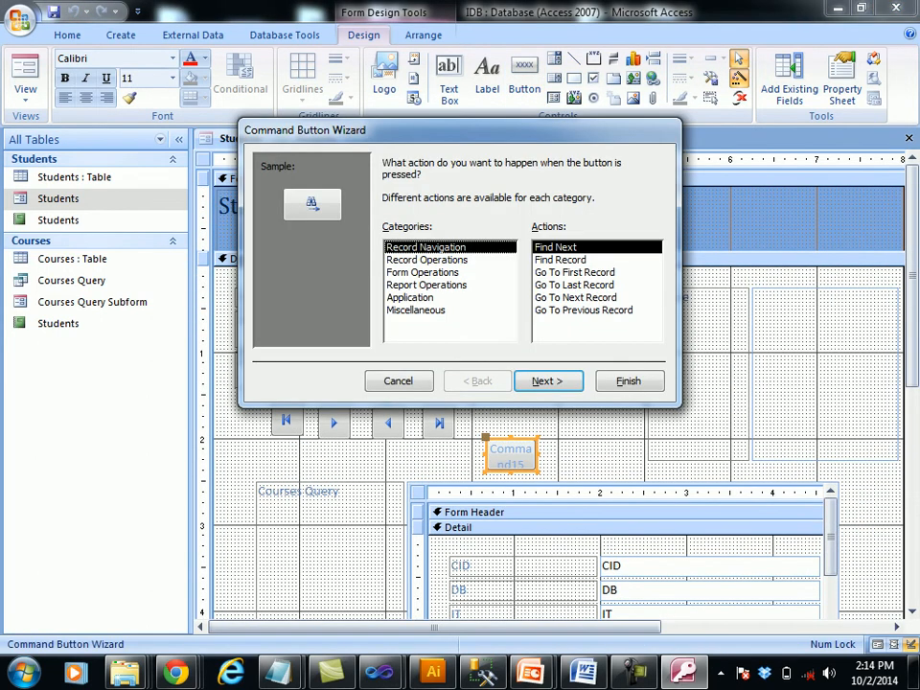
pyautogui.click(560, 259)
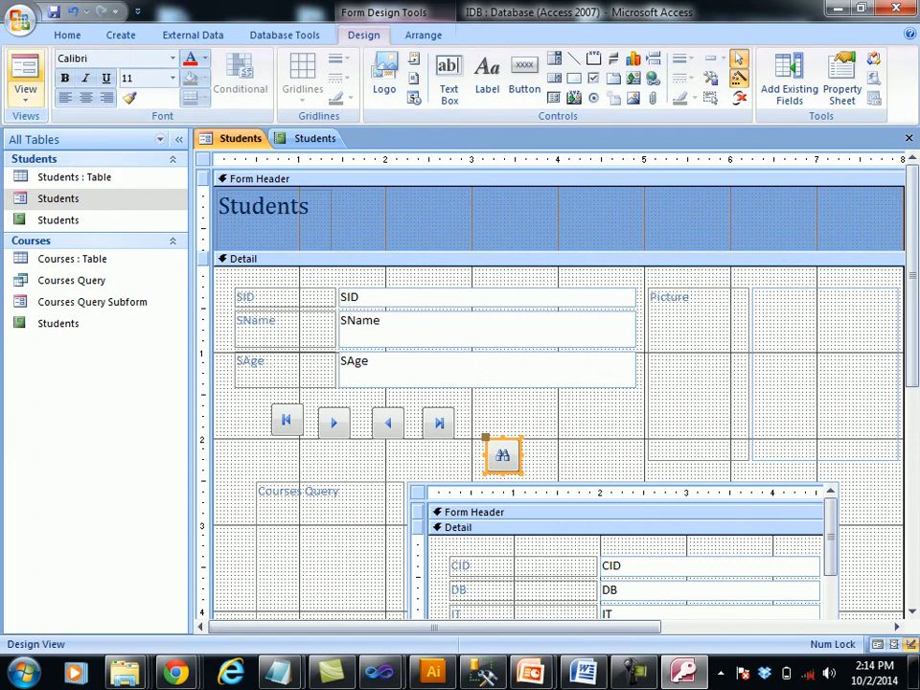
# Switch the form to Form View and test the next, previous, first and last record buttons
pyautogui.click(25, 77)
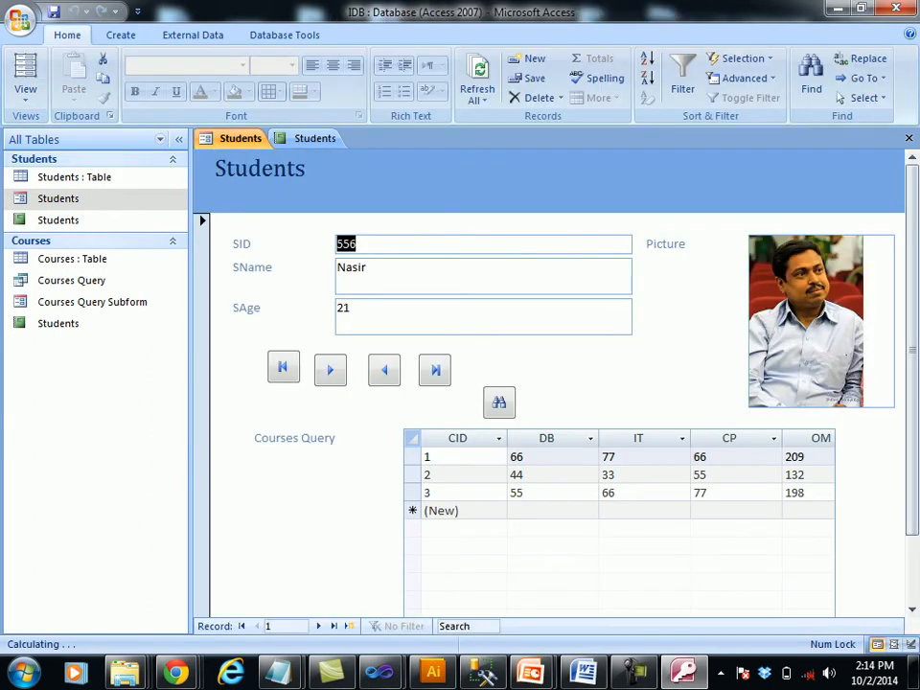
pyautogui.click(330, 370)
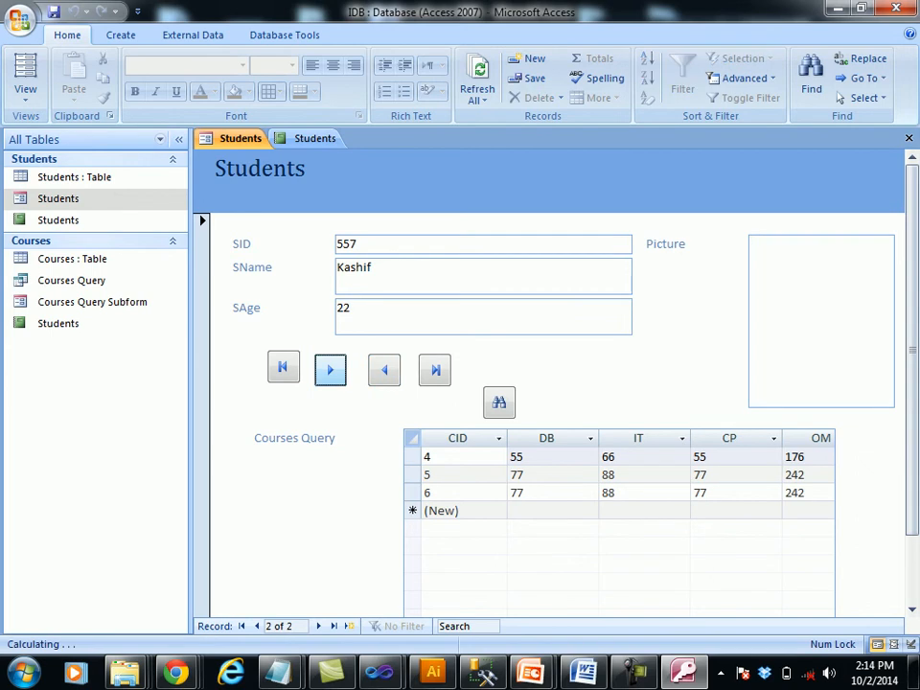
pyautogui.click(383, 370)
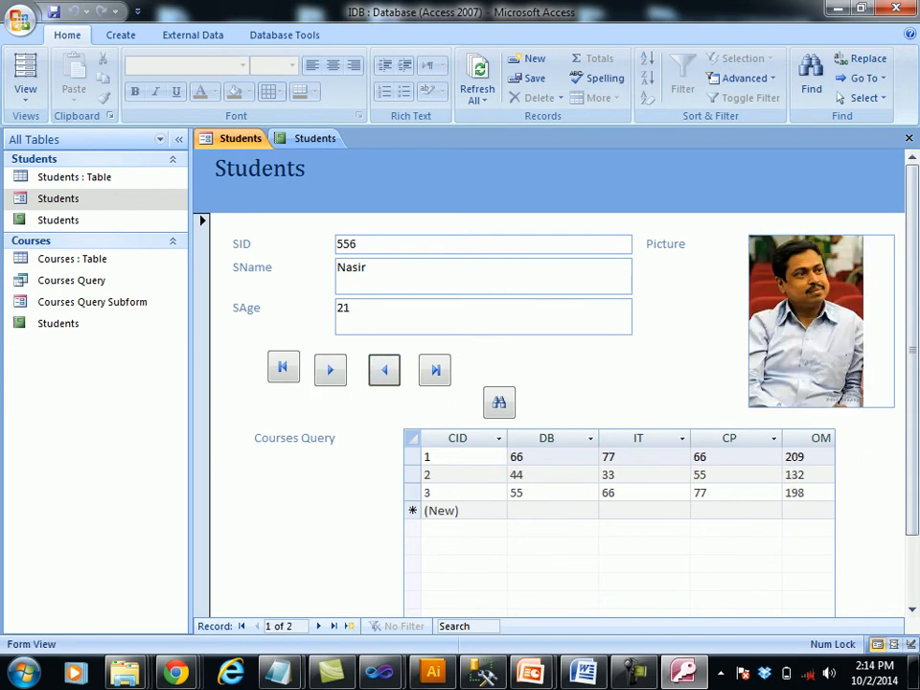
pyautogui.click(283, 367)
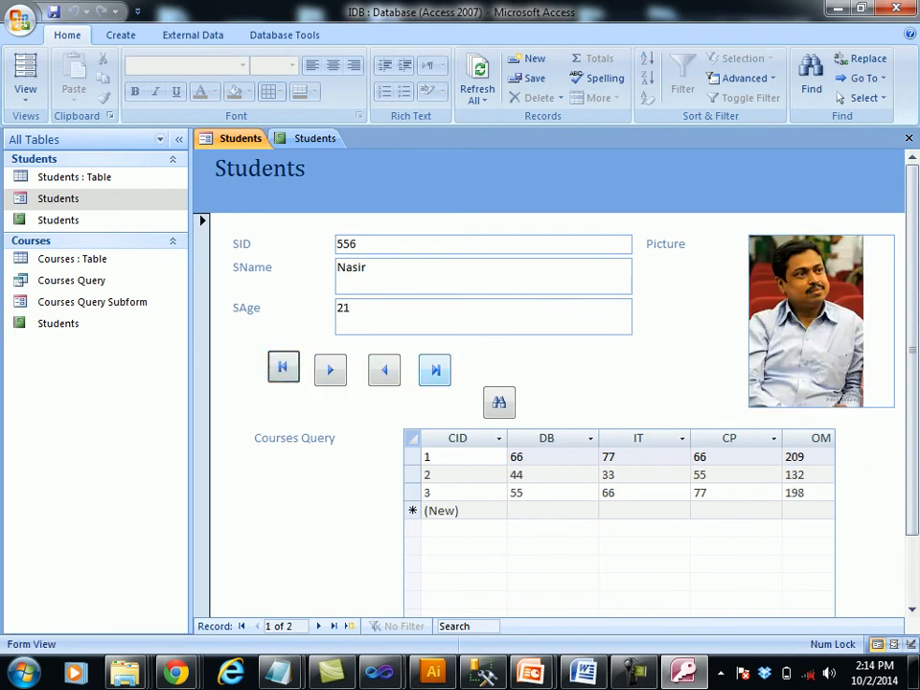
pyautogui.click(435, 371)
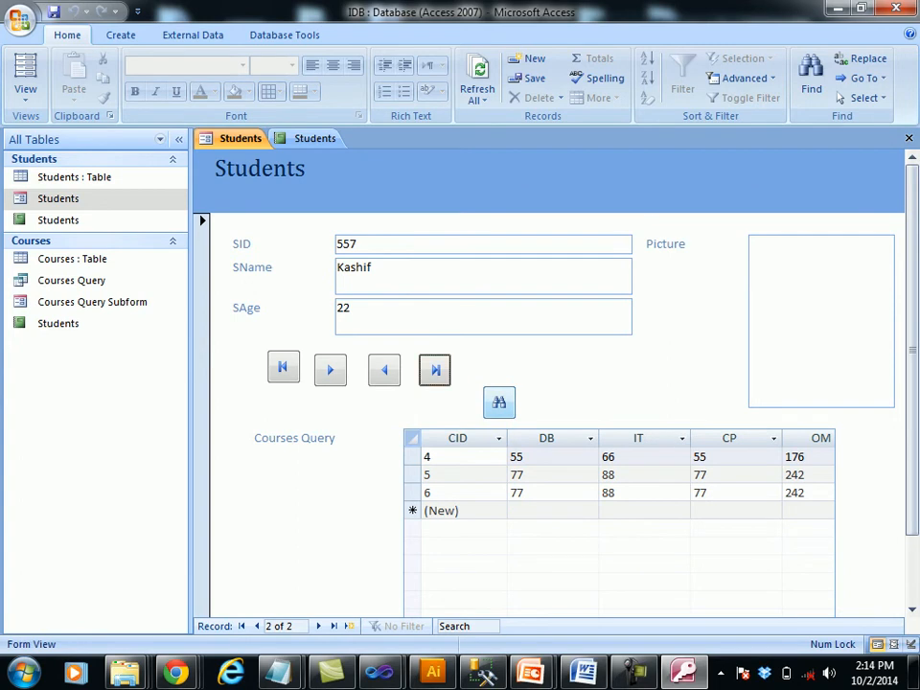
# Test the form's find button by searching the student records for two different student names, and close the search
pyautogui.click(498, 403)
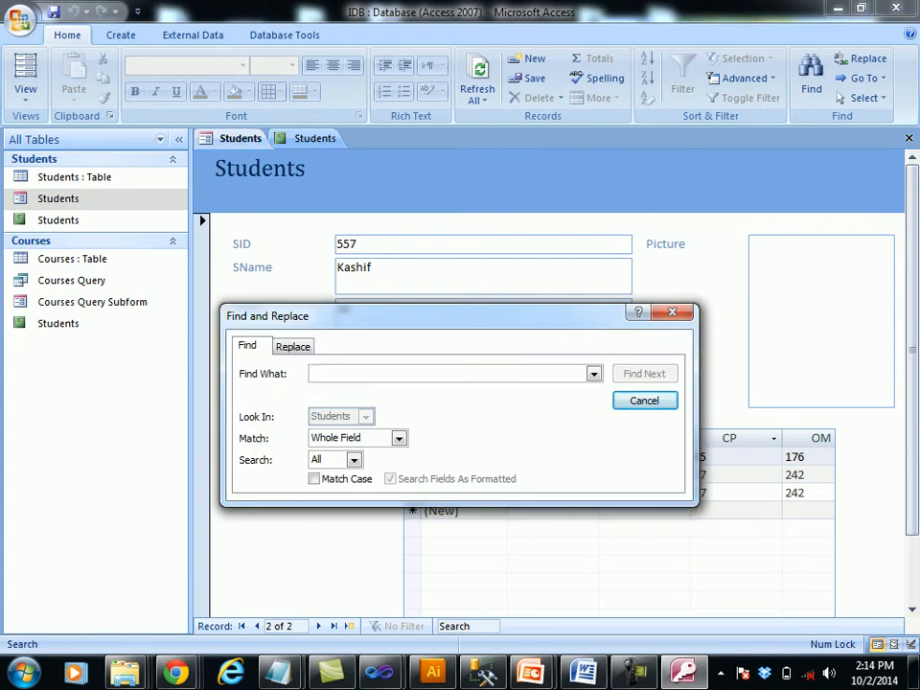
pyautogui.write('imran')
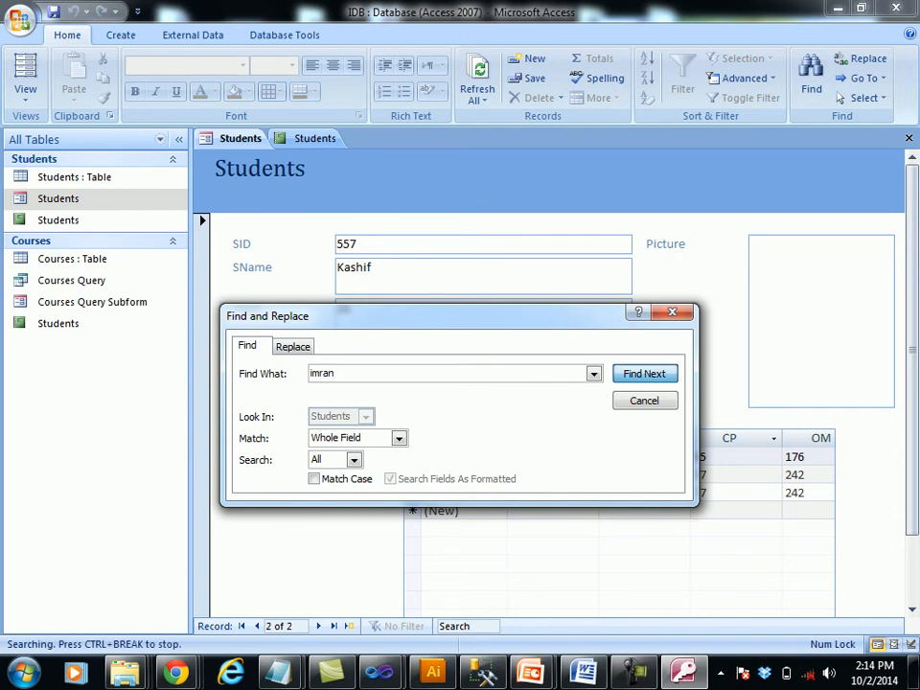
pyautogui.press('Return')
pyautogui.press('Return')
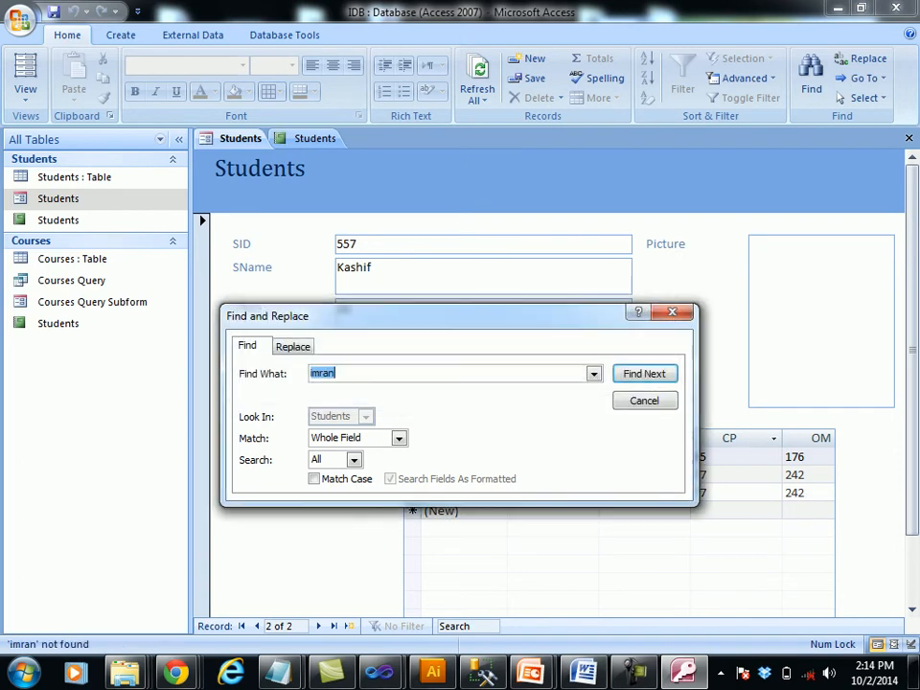
pyautogui.write('nasir')
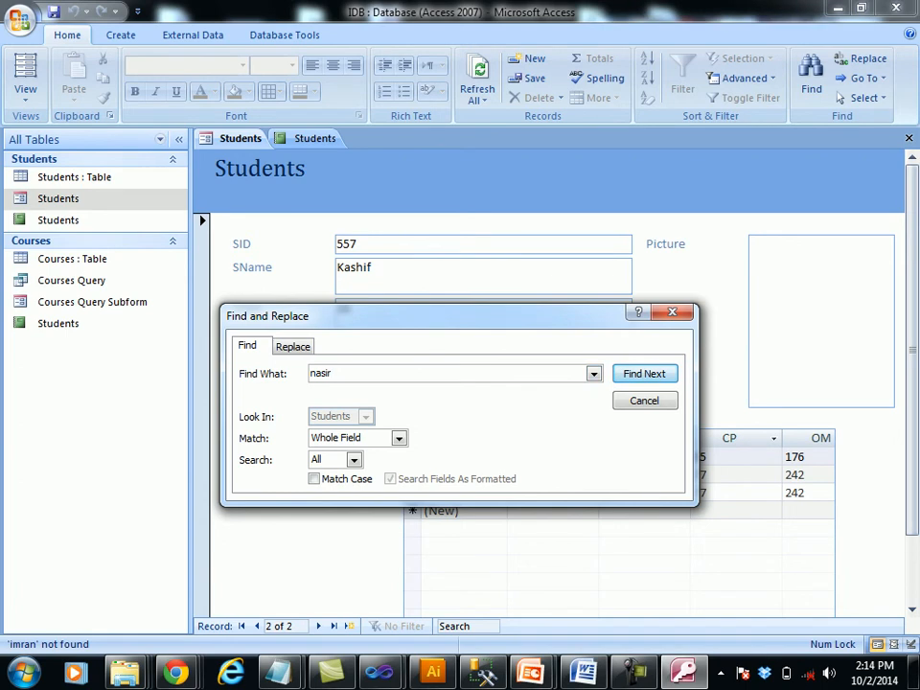
pyautogui.press('Return')
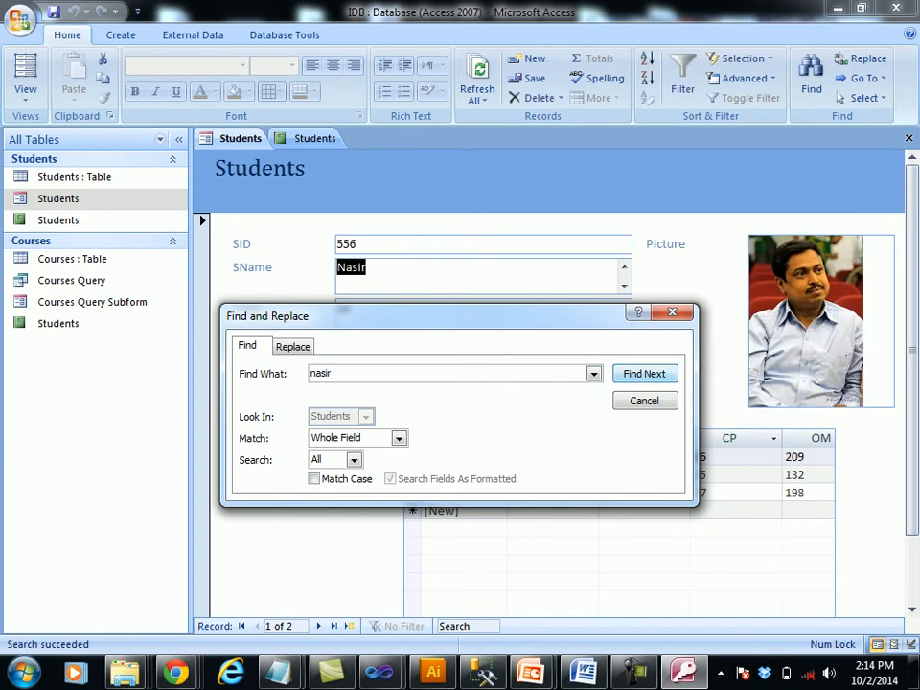
pyautogui.press('Escape')
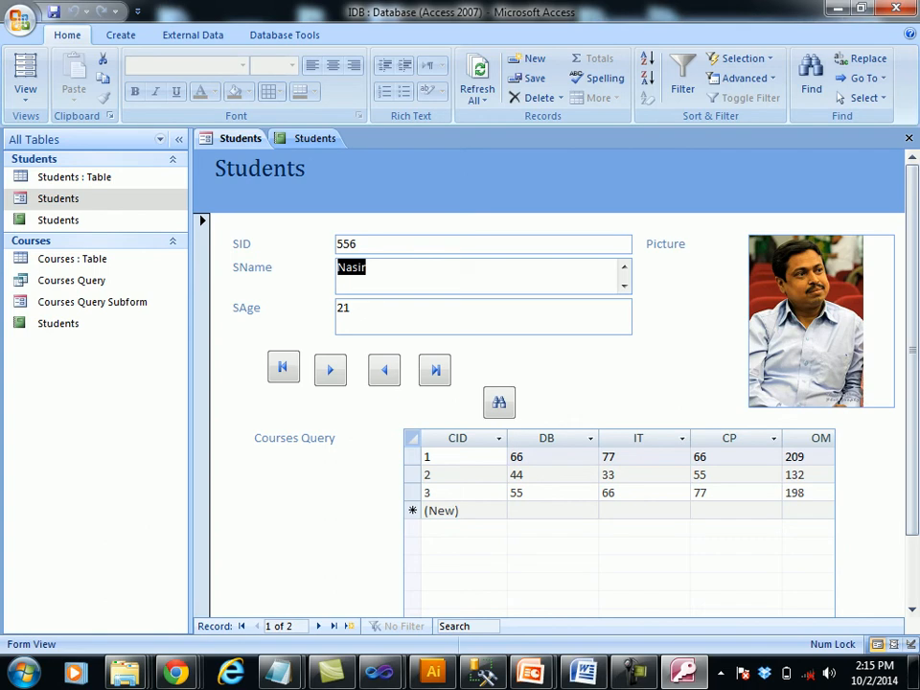
# Examine the Match options for a search in the SName field, keep Whole Field, and close the search
pyautogui.hotkey('ctrl', 'f')
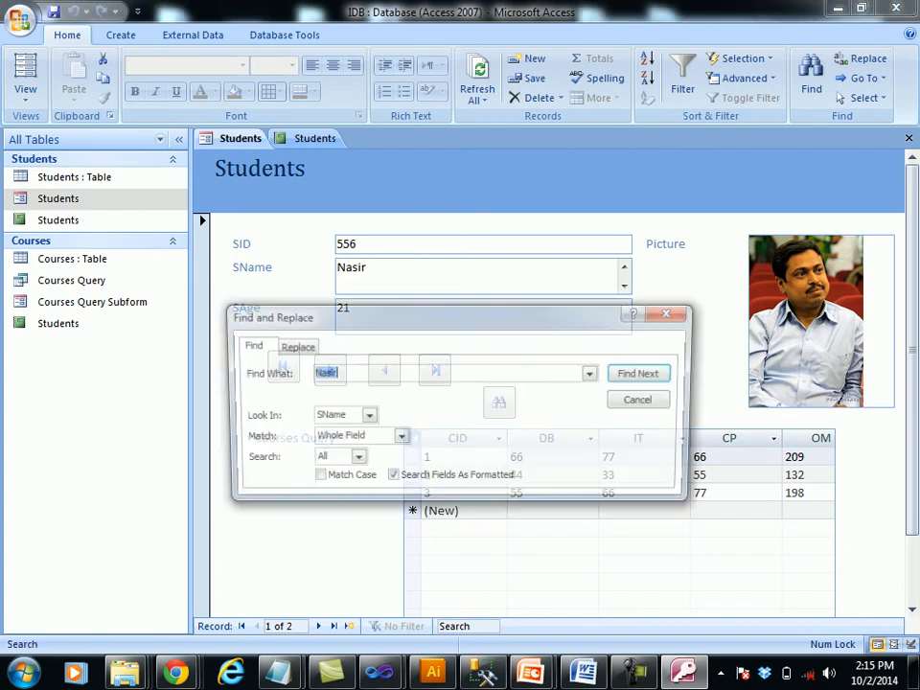
pyautogui.hotkey('alt', 'h')
pyautogui.hotkey('alt', 'Down')
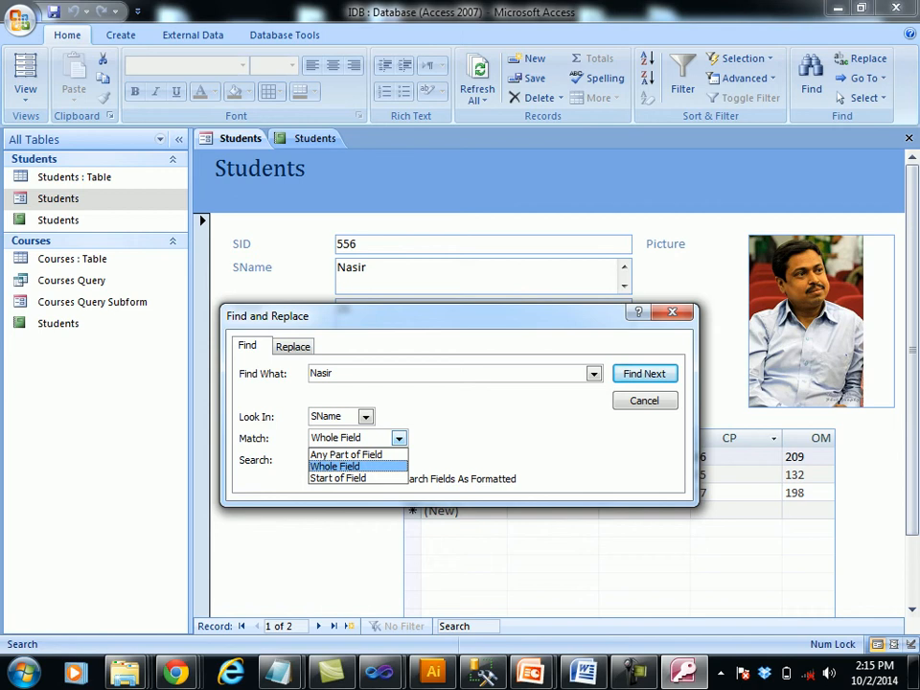
pyautogui.press('Down')
pyautogui.press('Up')
pyautogui.press('Up')
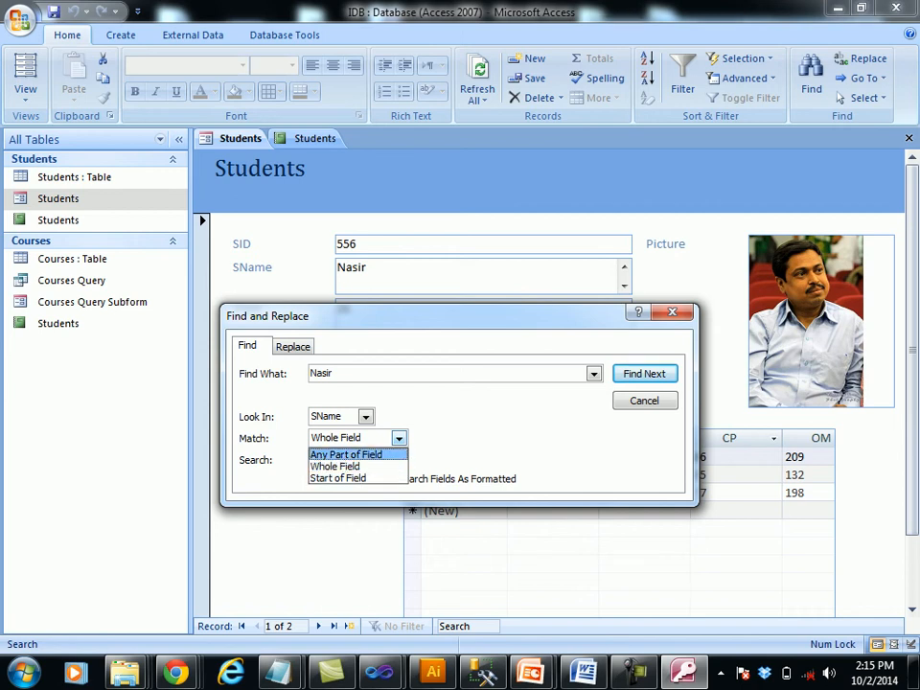
pyautogui.press('Down')
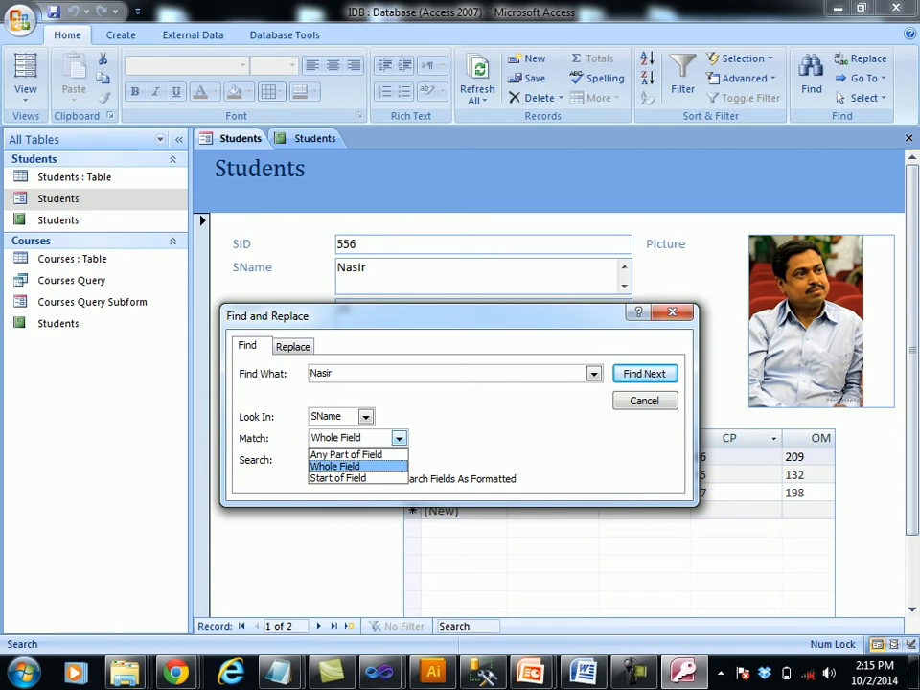
pyautogui.press('Return')
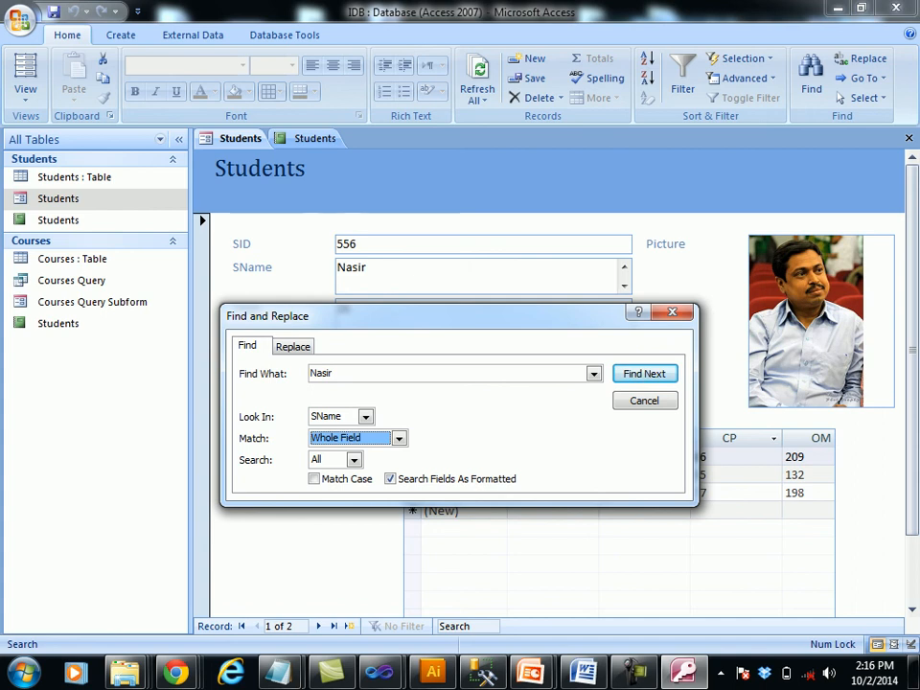
pyautogui.press('Escape')
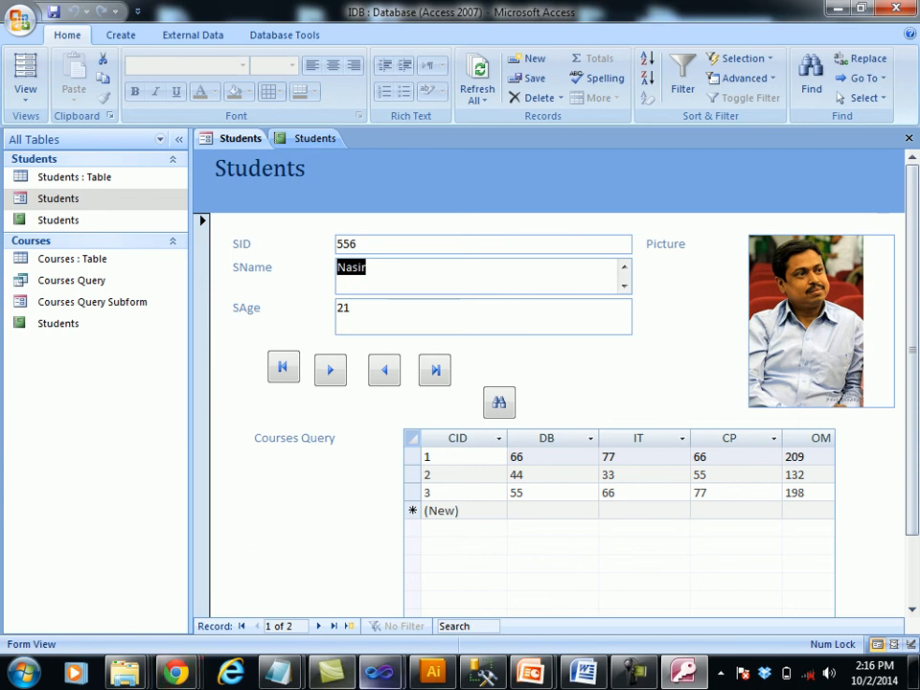
pyautogui.click(634, 671)
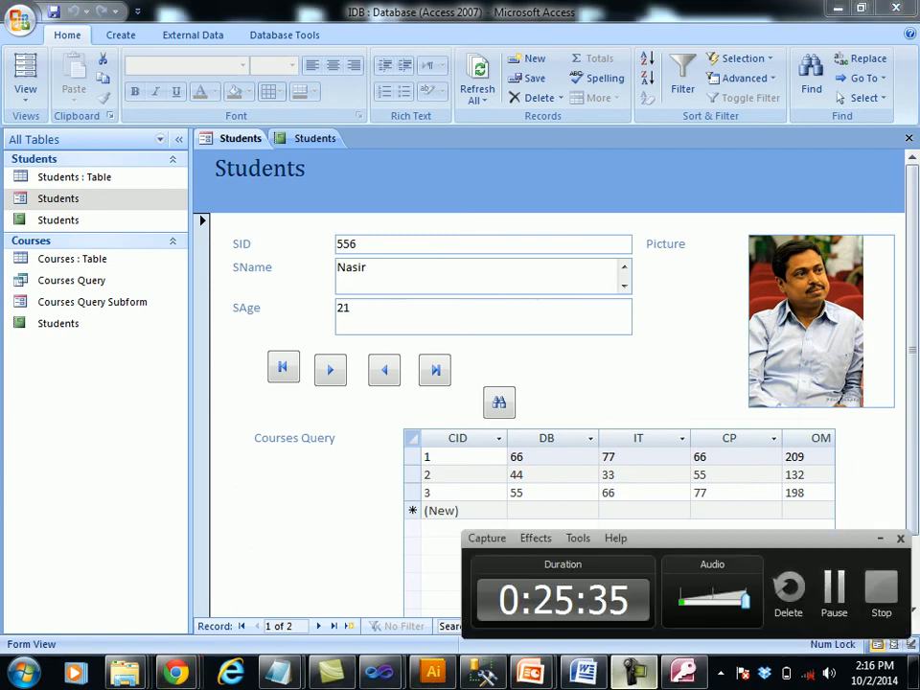